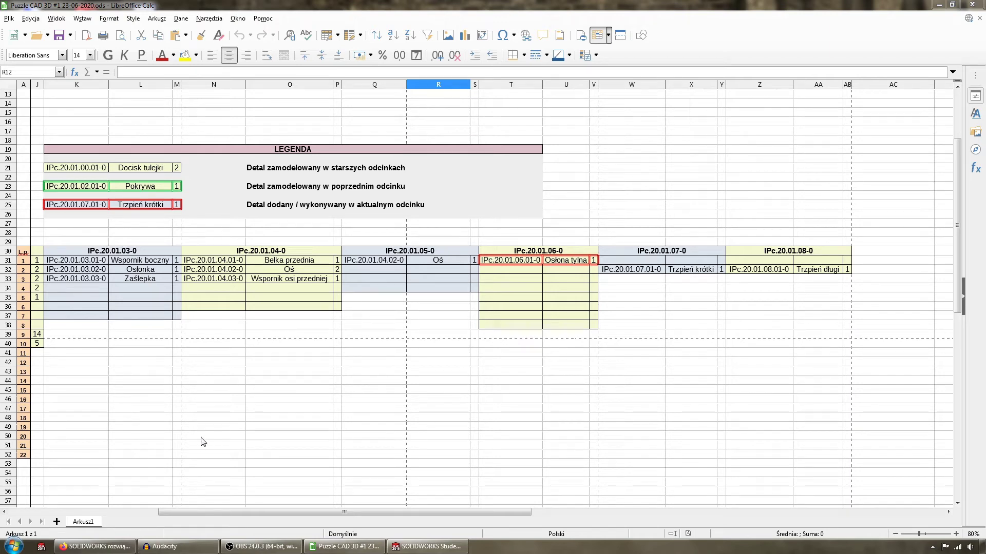
Hide the Firefox window and bring the SOLIDWORKS window to the front
left_click(95, 546)
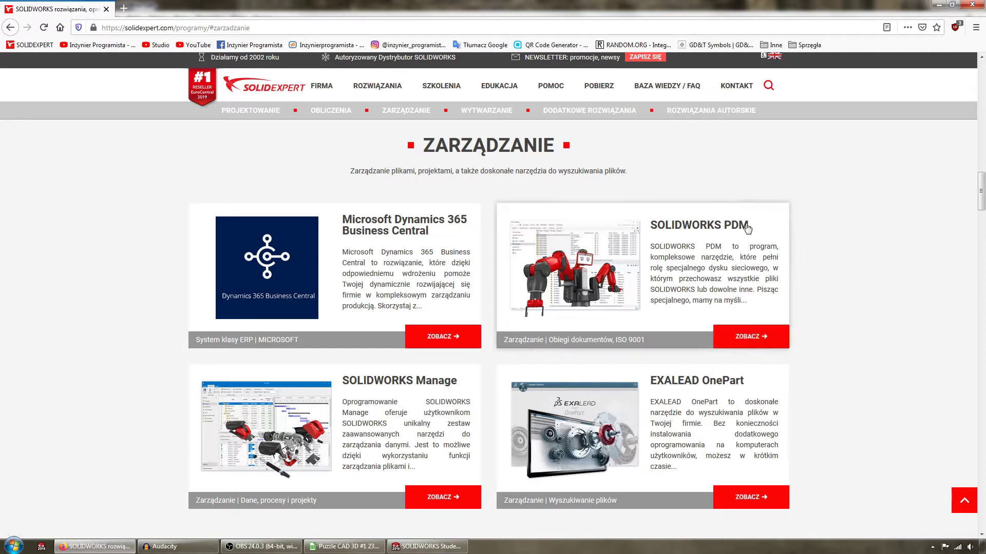
left_click(937, 6)
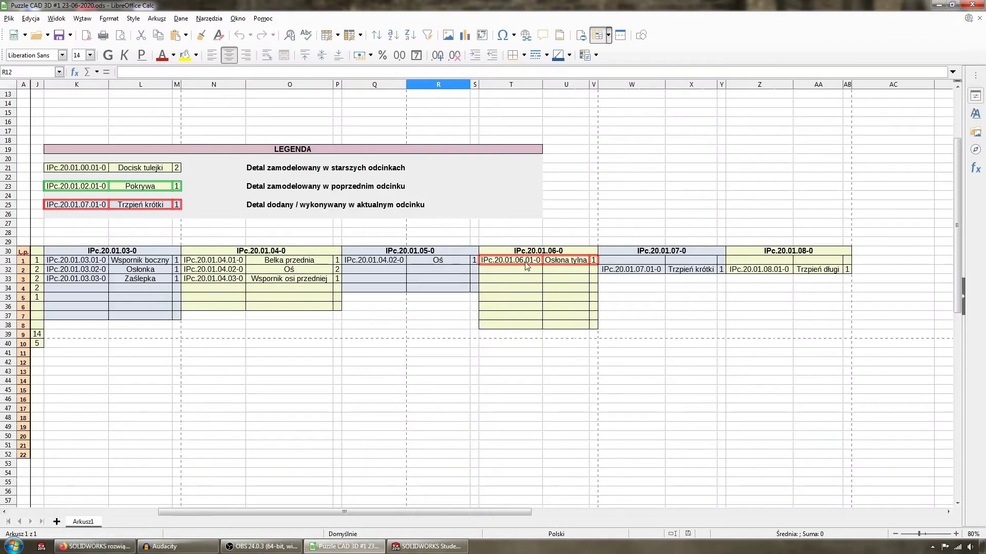
left_click(434, 550)
Create a new part from the Część template and start a sketch on a plane
left_click(124, 8)
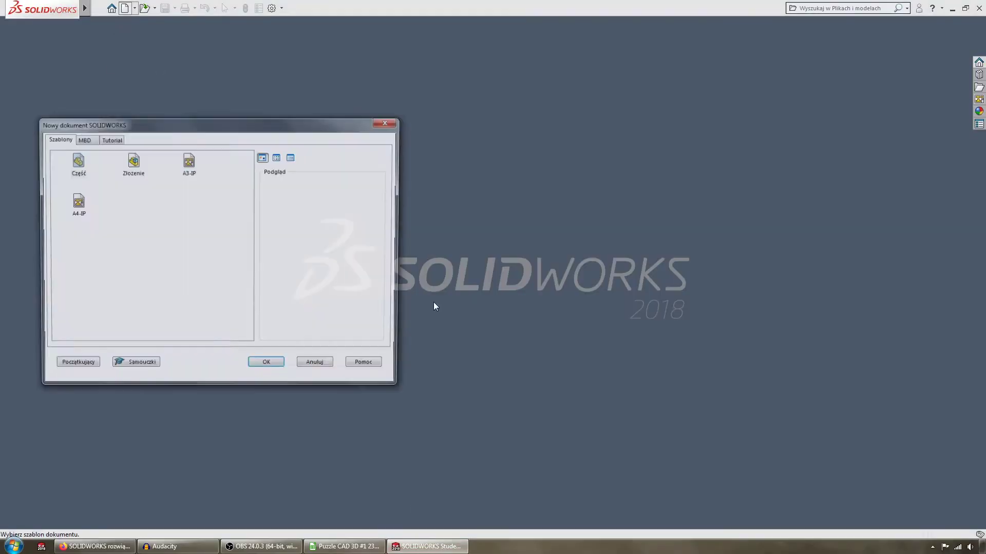
left_click(86, 169)
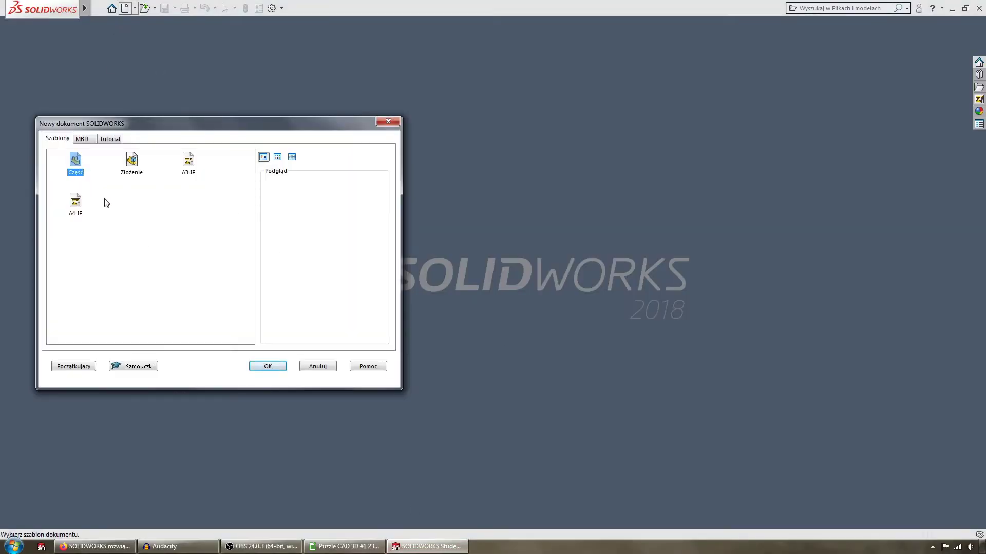
left_click(267, 368)
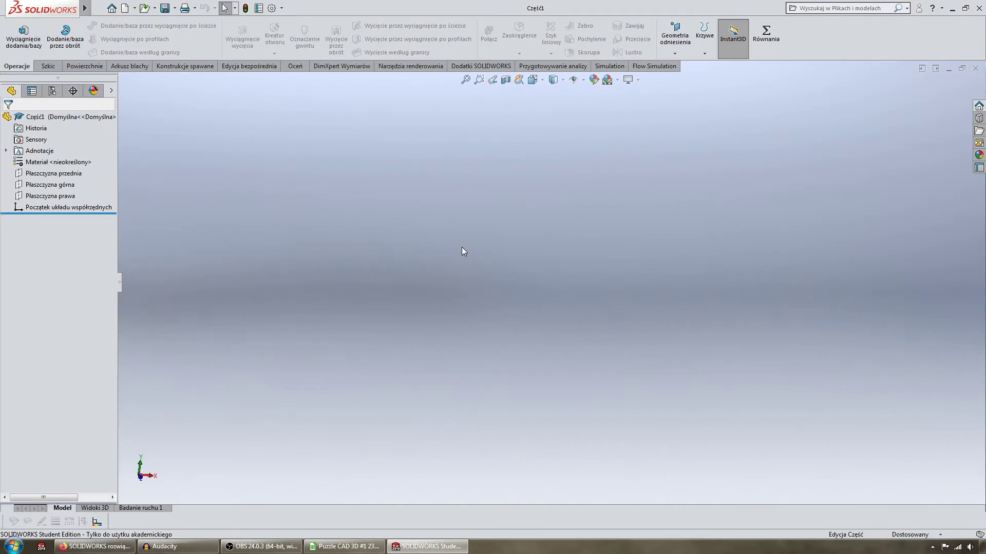
left_click(47, 66)
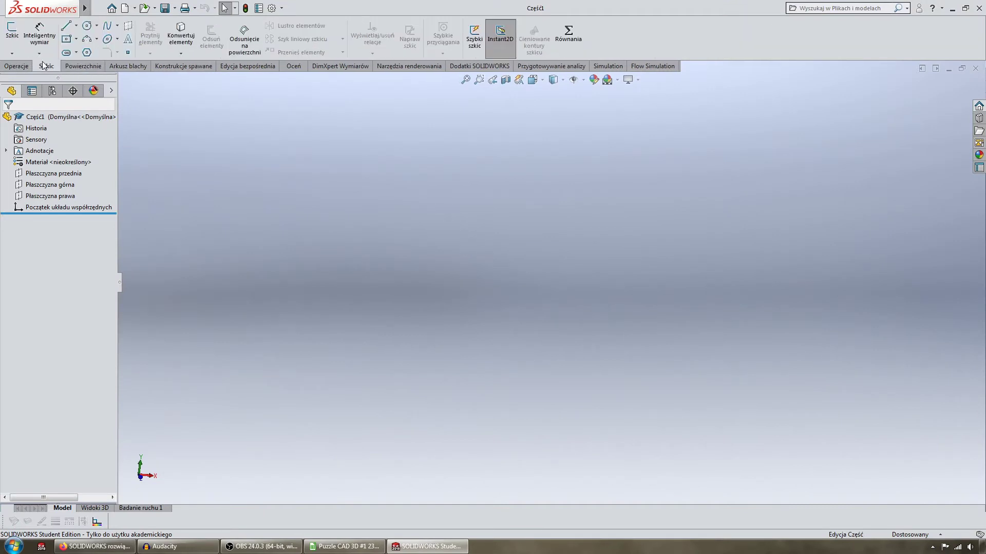
left_click(12, 32)
left_click(582, 230)
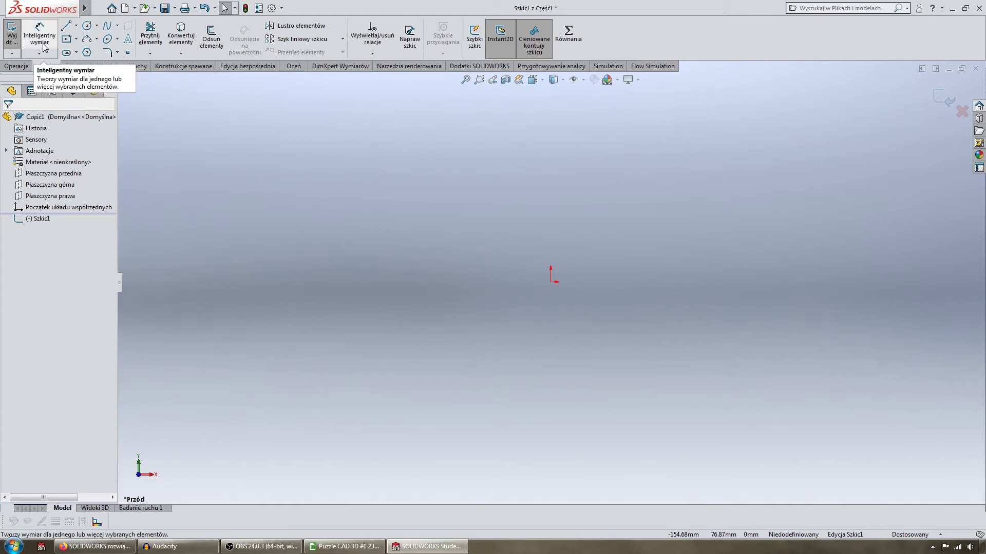
Draw a centre rectangle anchored at the origin
left_click(66, 39)
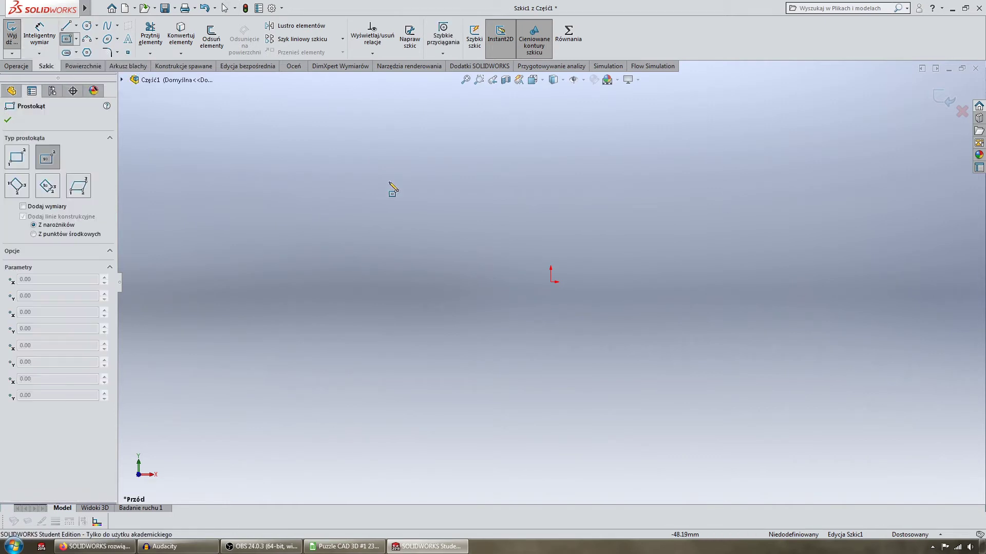
left_click(550, 281)
left_click(808, 200)
mouse_move(811, 214)
middle_mouse_down()
mouse_move(747, 370)
mouse_move(402, 218)
mouse_move(308, 154)
middle_mouse_up()
Dimension the rectangle's short side 20 mm and long side 40 mm
left_click(39, 36)
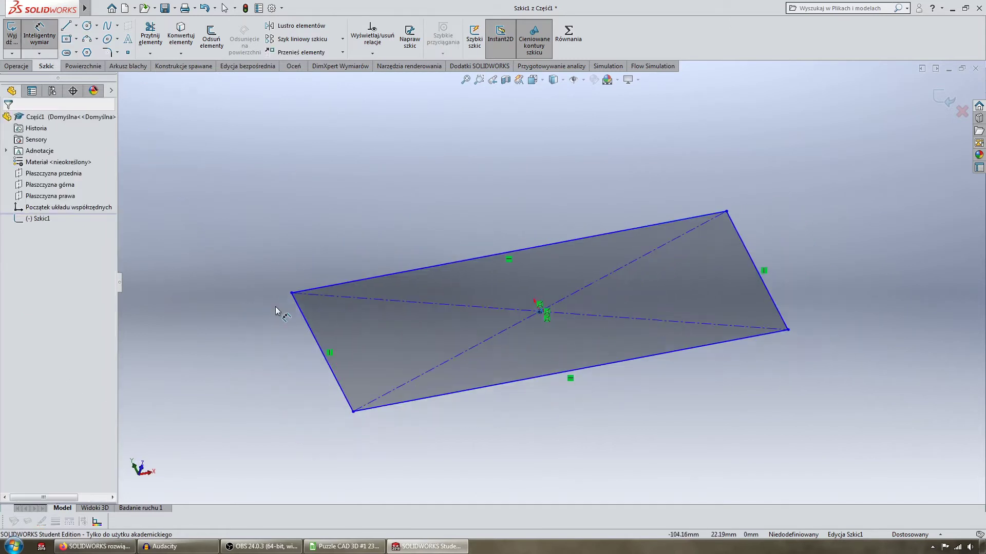
left_click(314, 337)
left_click(275, 365)
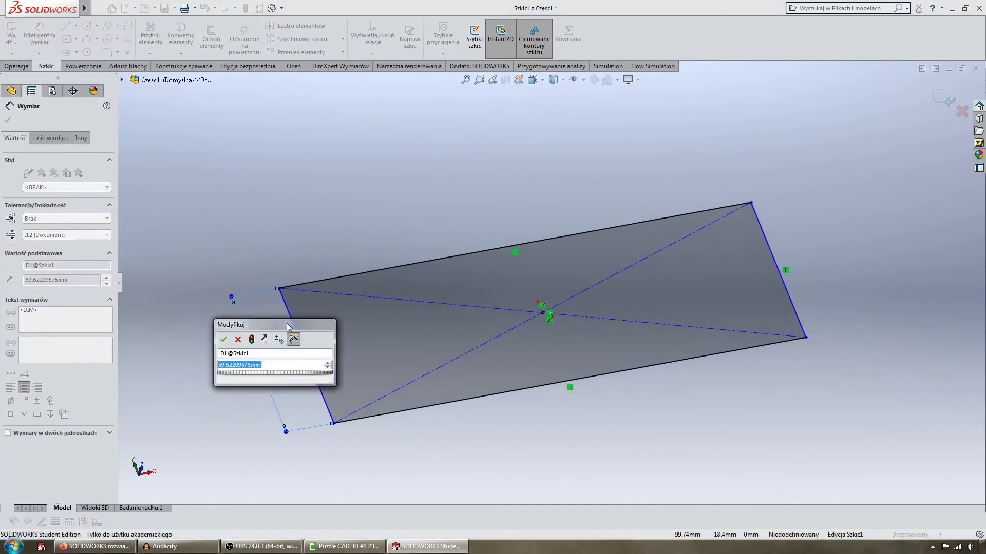
left_click_drag(308, 324, 282, 186)
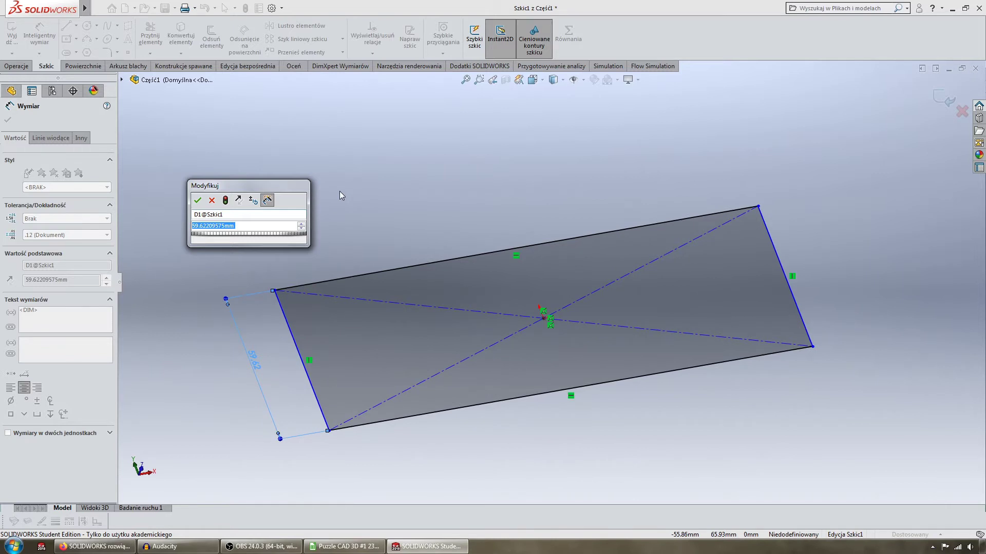
type("20")
key("Return")
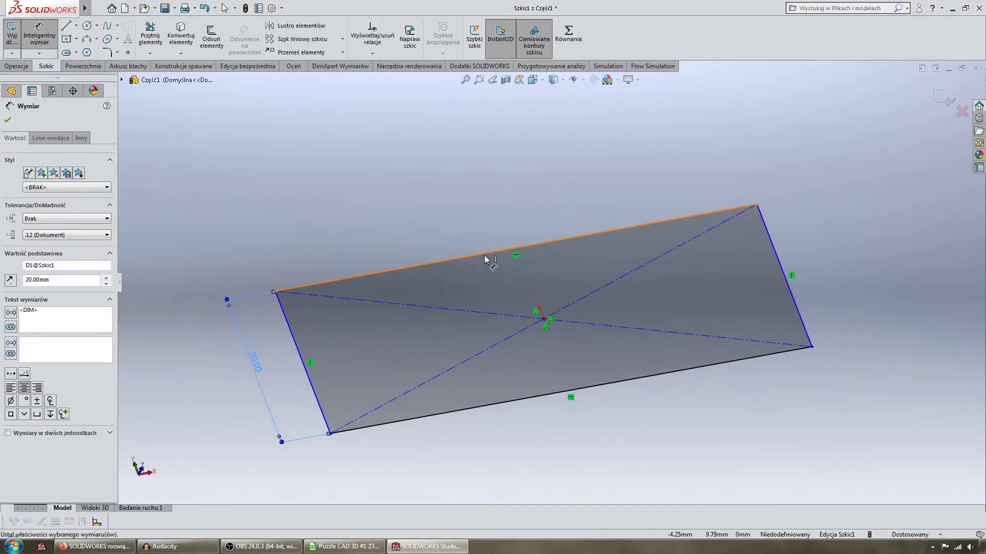
left_click(485, 254)
left_click(597, 177)
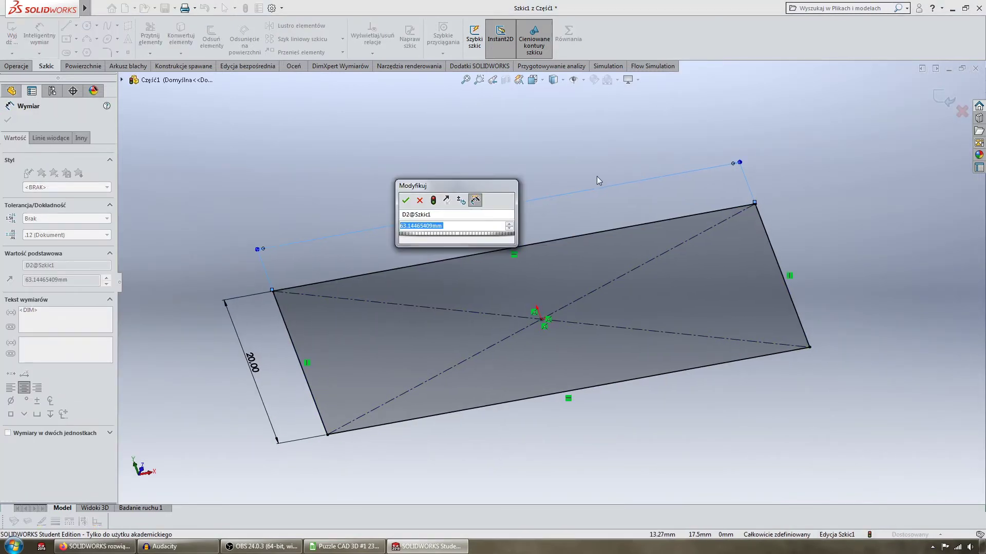
type("40")
key("Return")
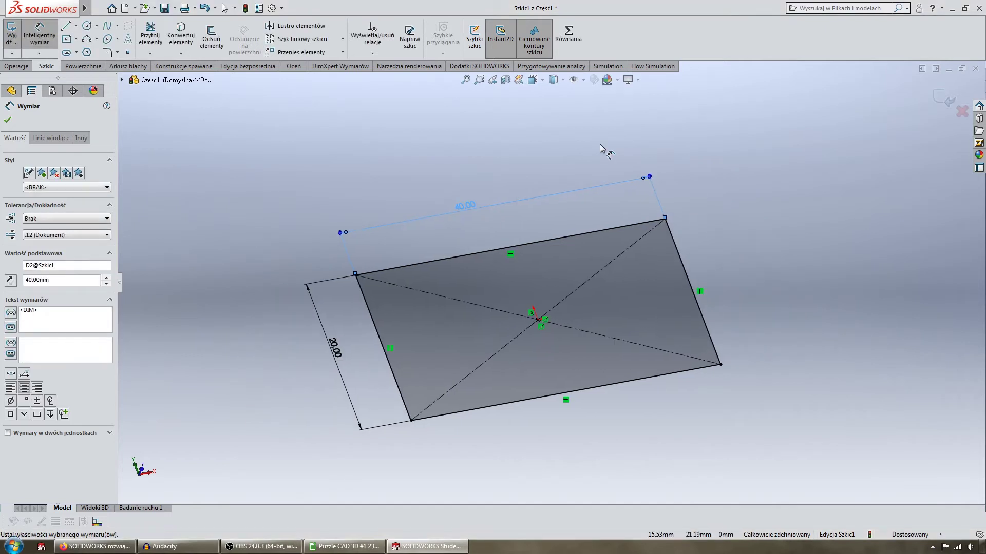
key("Escape")
middle_click_drag(559, 151, 487, 196)
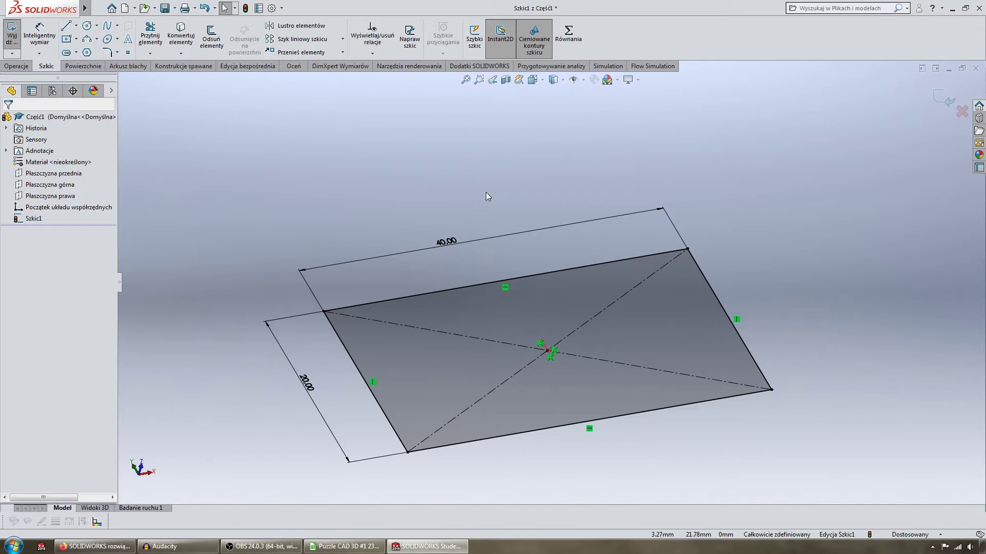
middle_click_drag(486, 192, 470, 194)
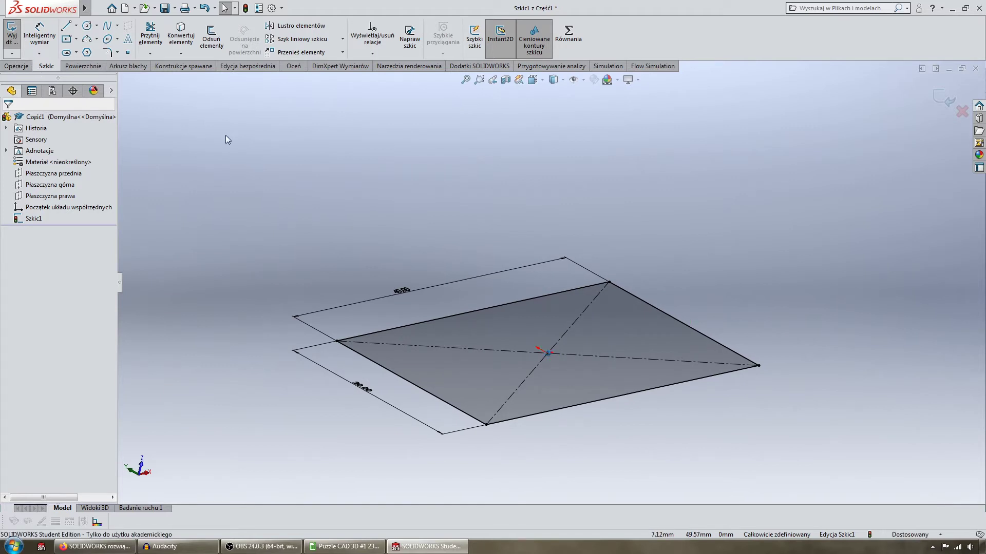
Extrude the rectangle sketch 10 mm into a solid block
left_click(21, 66)
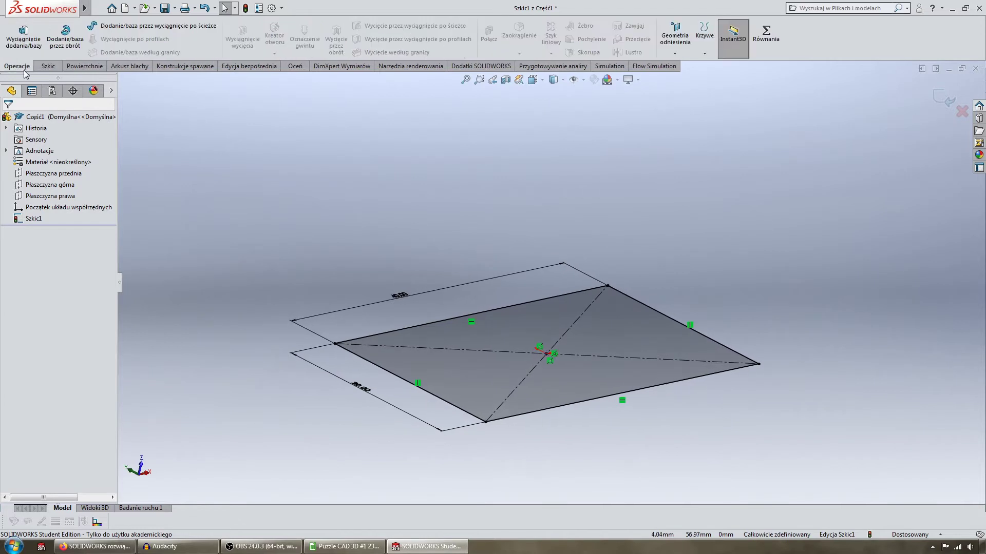
left_click(24, 35)
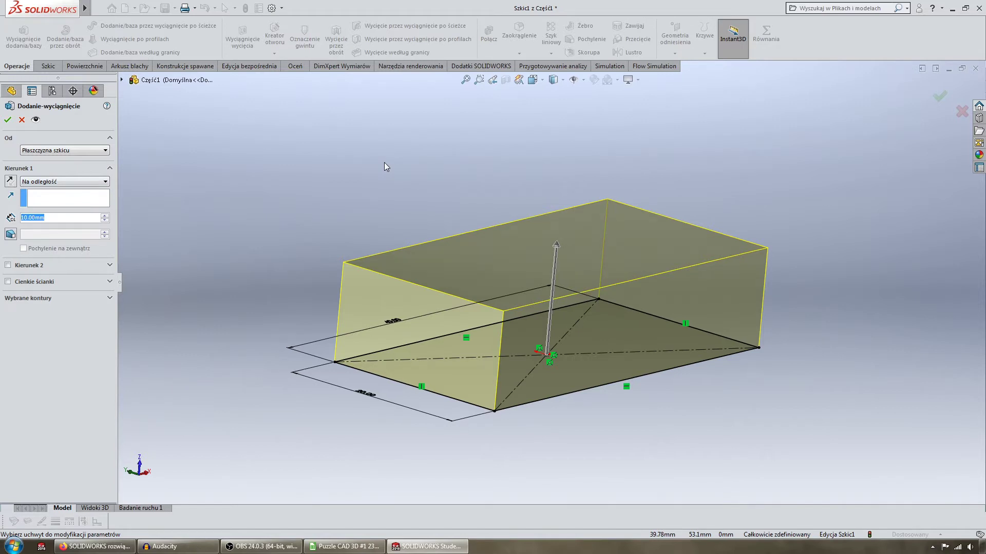
key("Left")
key("Left")
key("Left")
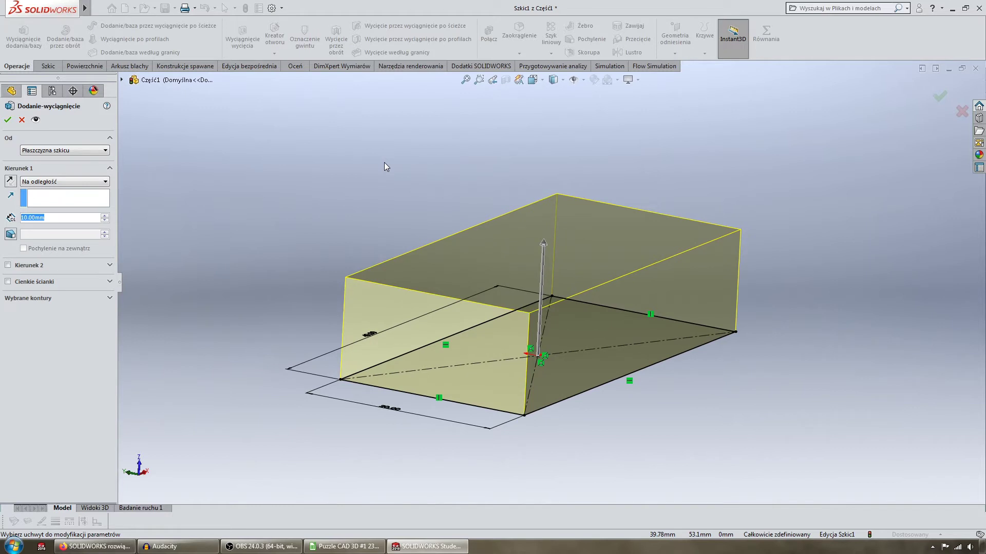
key("Left")
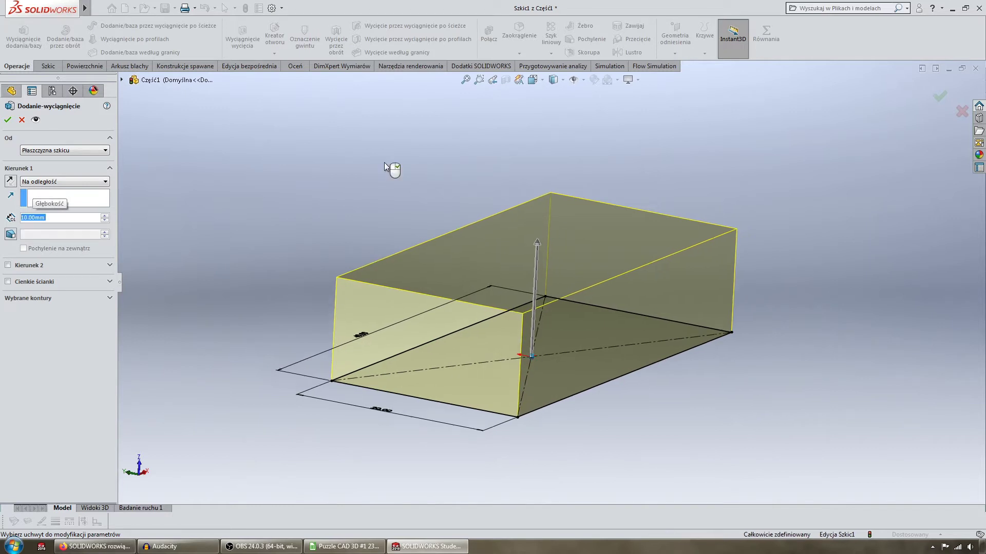
left_click(8, 120)
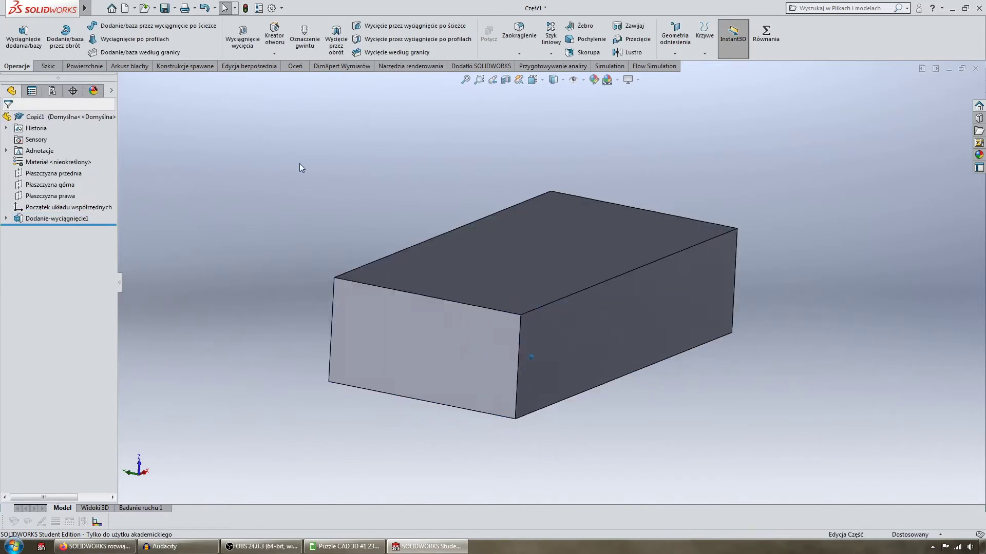
key("Up")
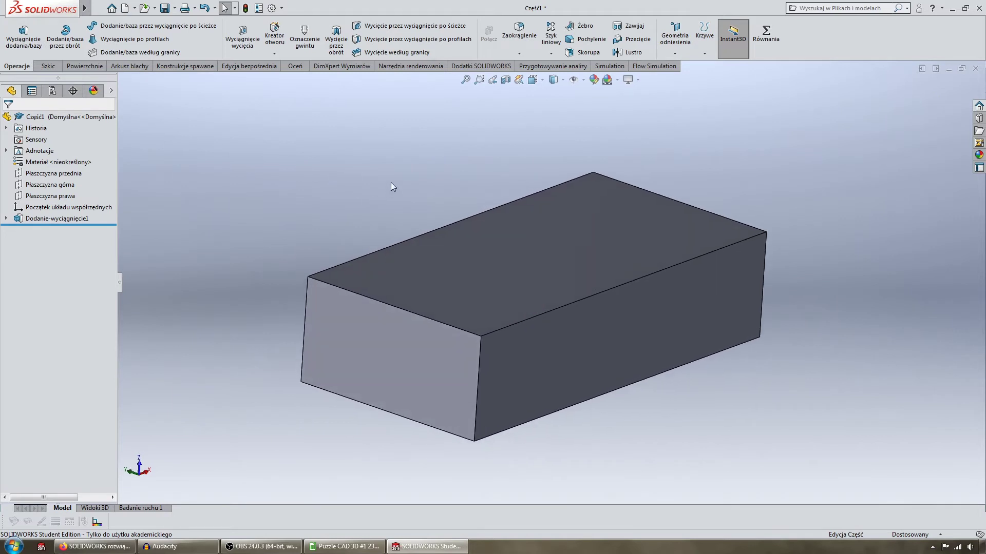
Start a new sketch on the block's top face
left_click(475, 248)
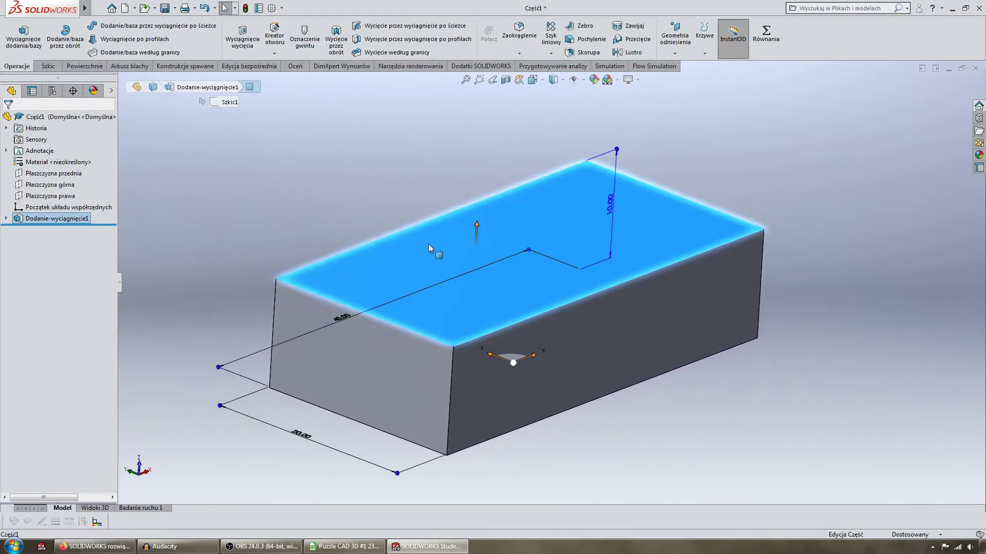
left_click(365, 223)
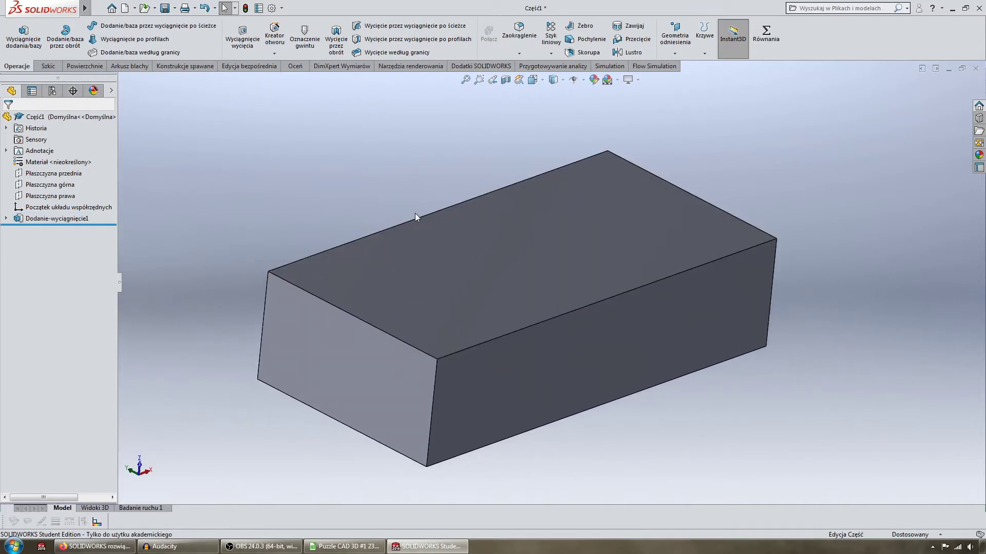
left_click(478, 244)
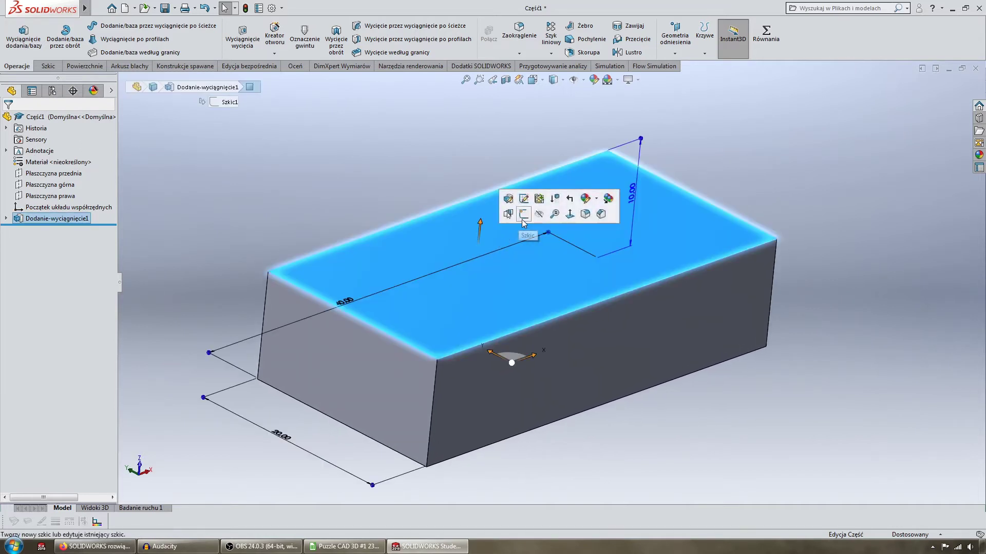
key("Left")
key("Left")
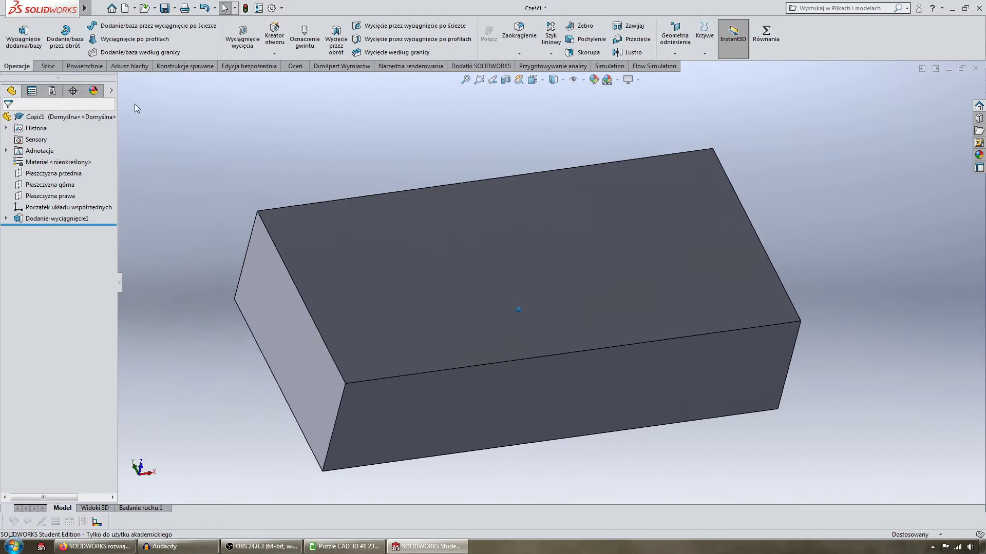
middle_click_drag(374, 219, 286, 248)
left_click(477, 244)
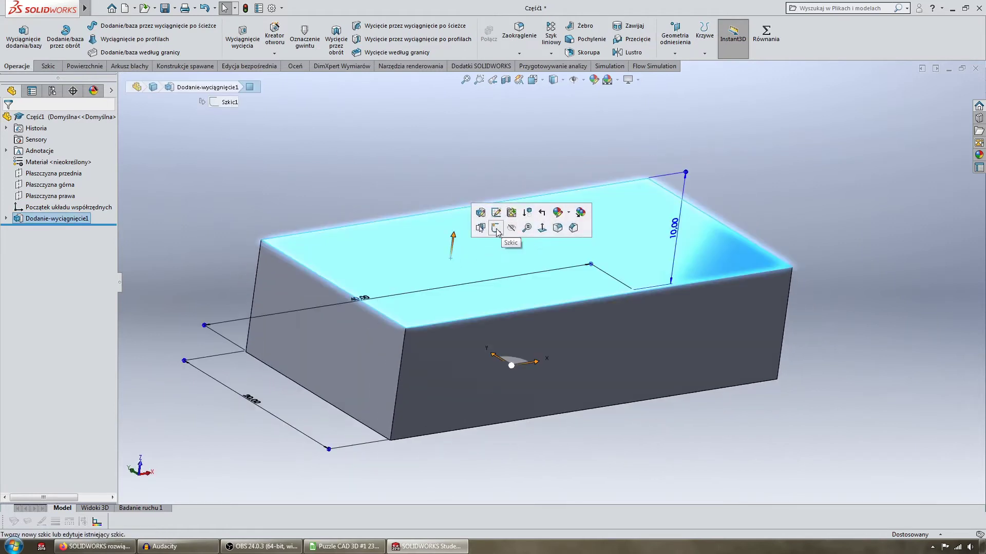
left_click(497, 230)
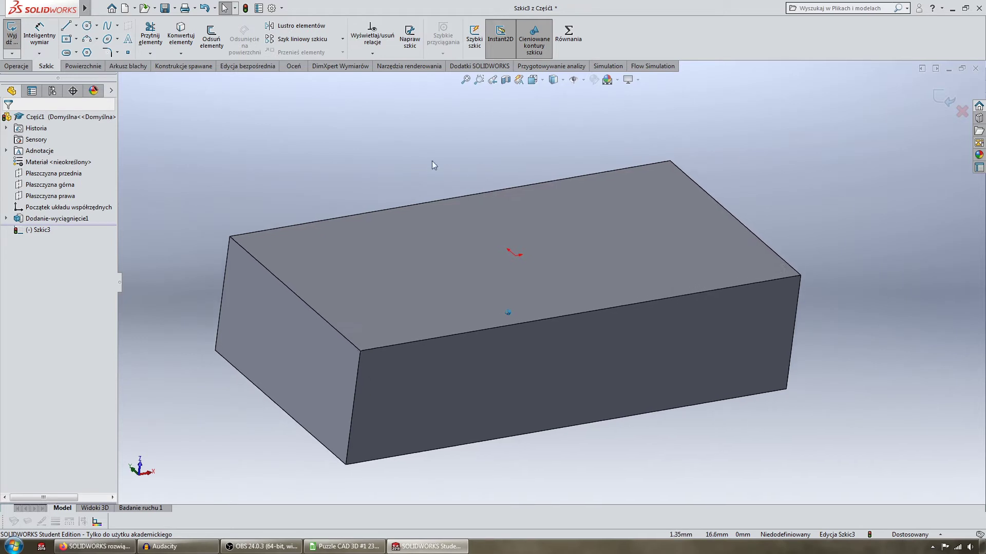
Draw a two-segment L-shaped line at the block's left corner
left_click(65, 26)
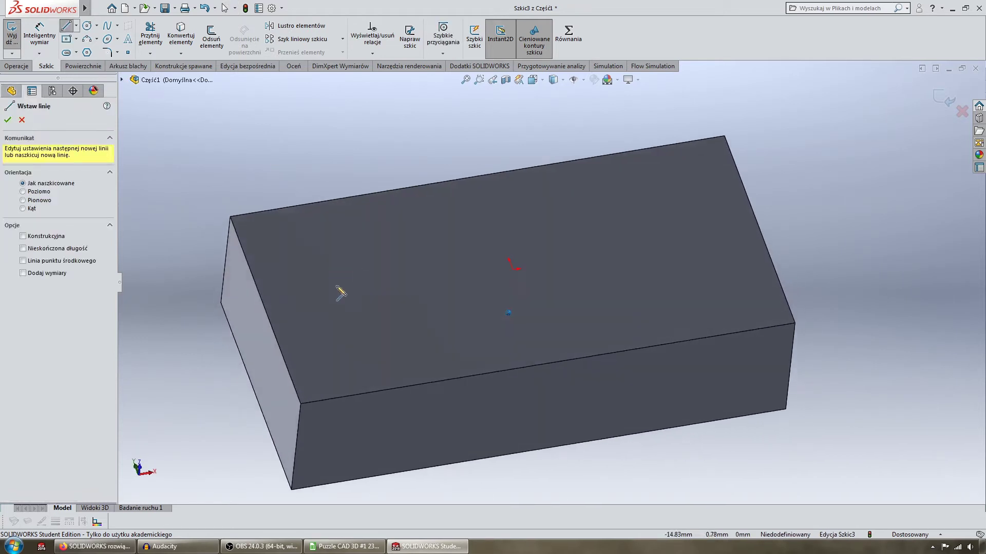
left_click(284, 359)
left_click(349, 349)
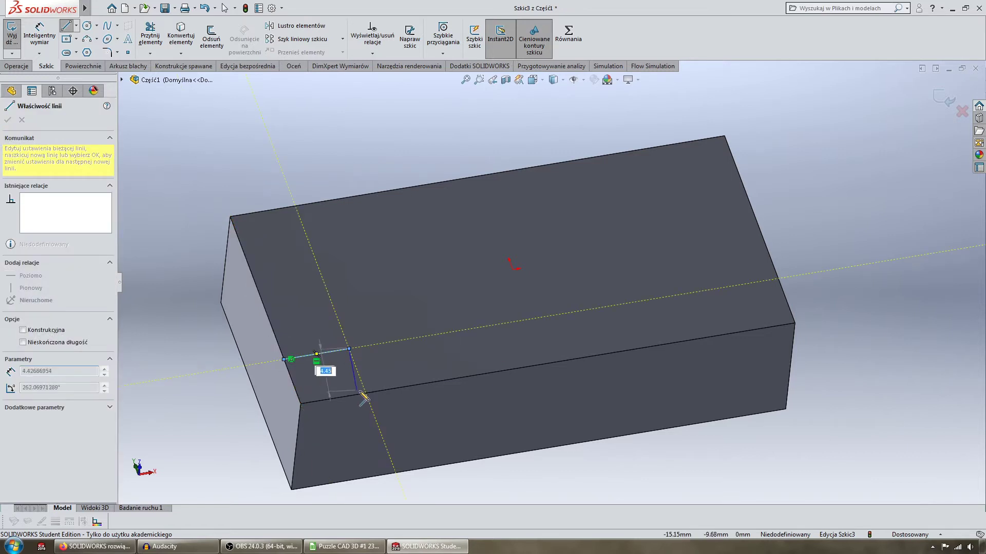
left_click(366, 400)
key("Escape")
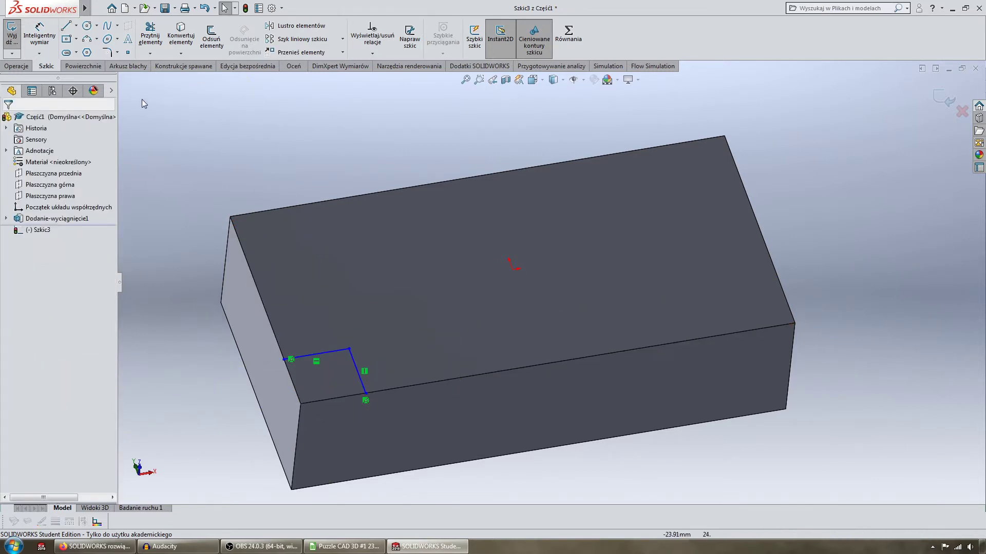
Convert the block's left and right model edges into sketch lines
left_click(180, 33)
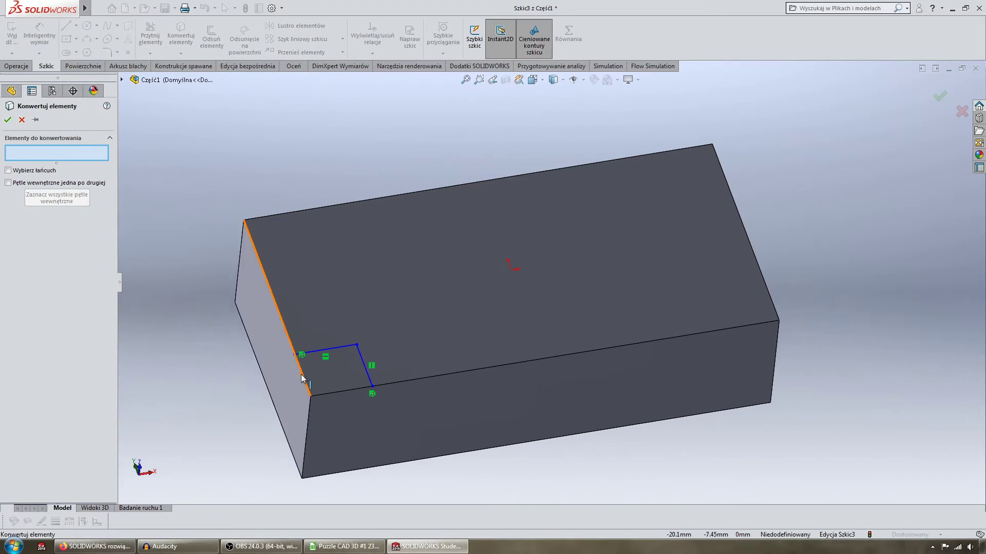
left_click(287, 334)
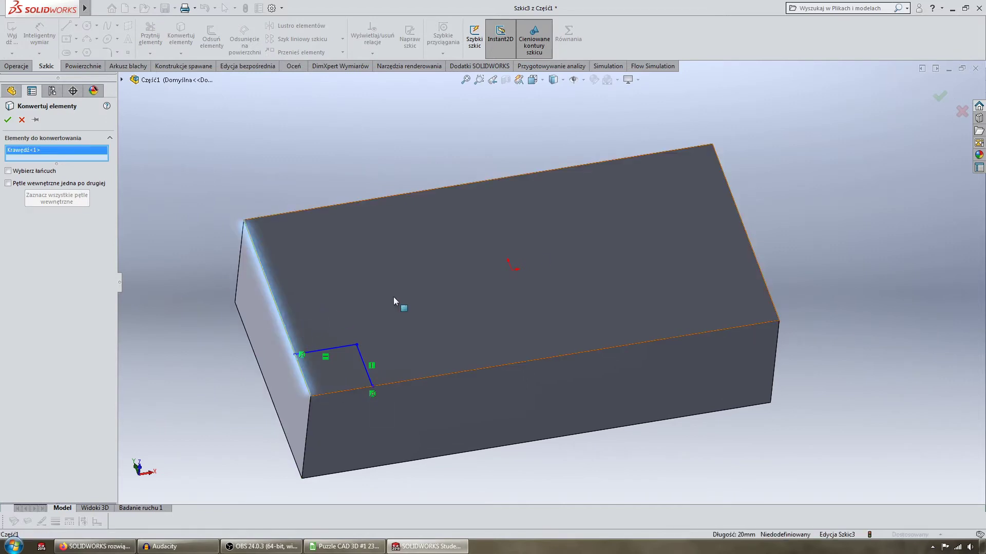
left_click(741, 216)
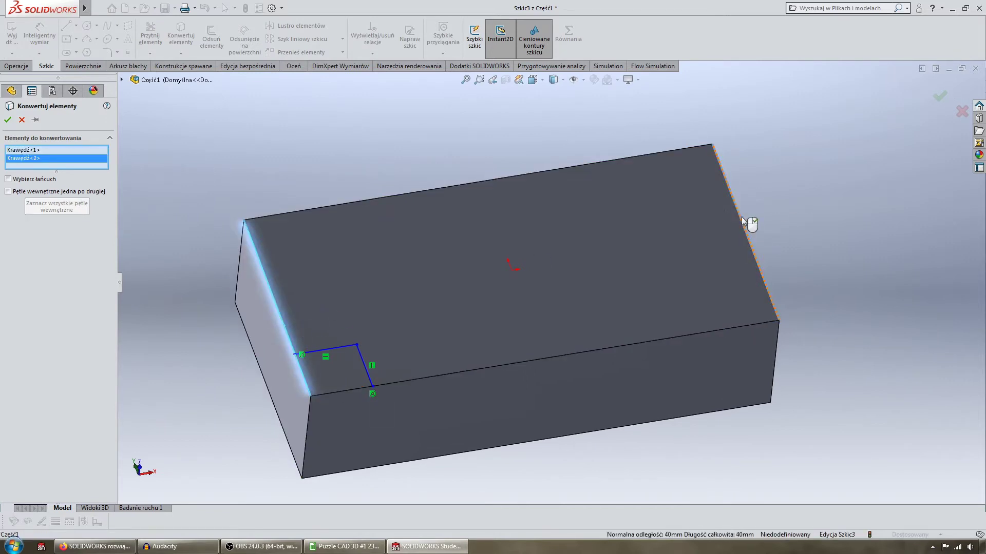
right_click(741, 216)
mouse_move(323, 123)
middle_mouse_down()
mouse_move(216, 115)
mouse_move(172, 95)
middle_mouse_up()
left_click(150, 35)
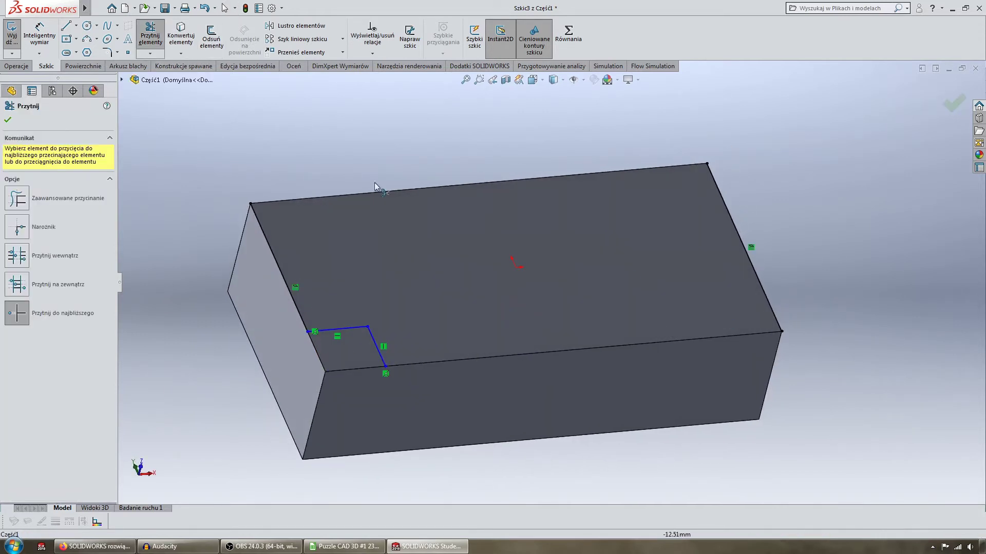
key("Escape")
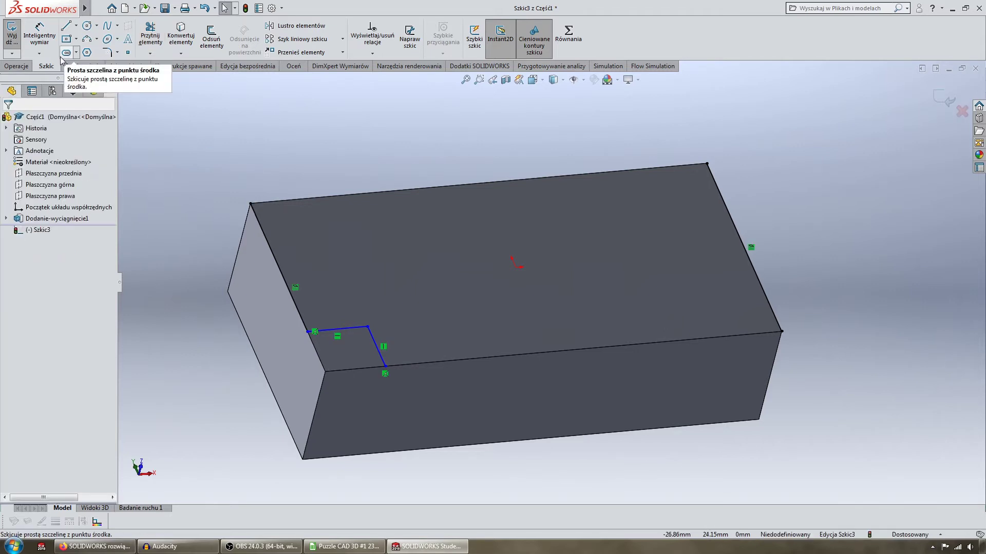
mouse_move(66, 27)
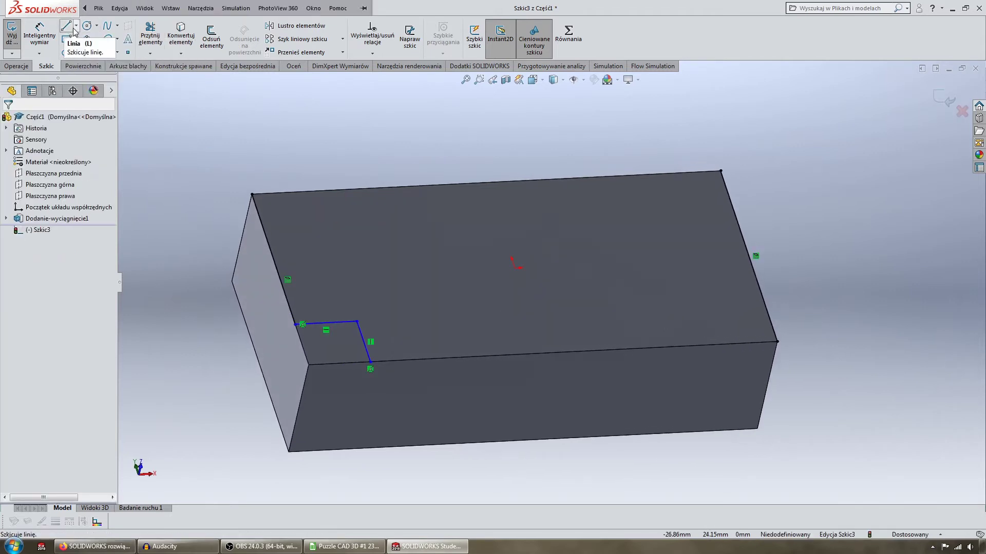
Draw a line across the top face from the left edge to the right edge
left_click(70, 34)
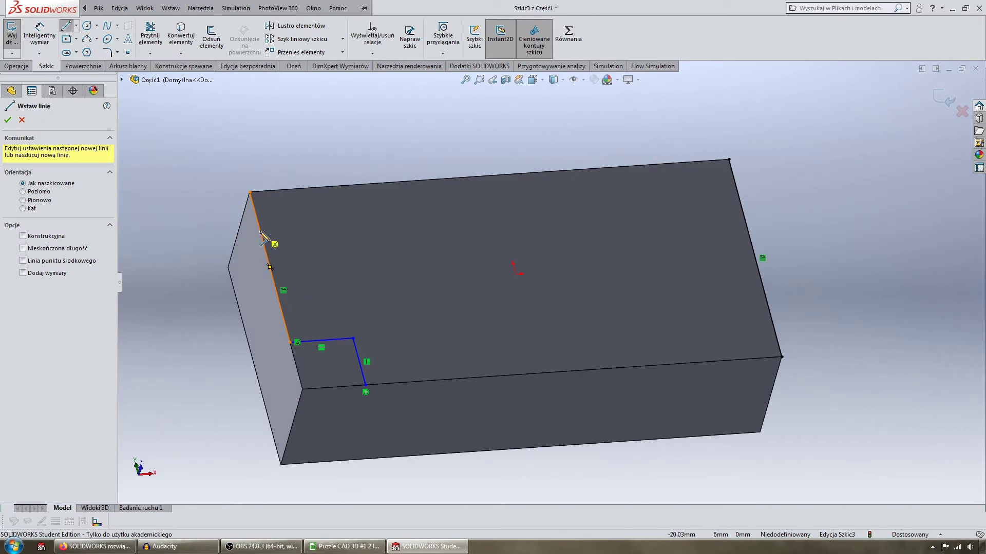
left_click(263, 235)
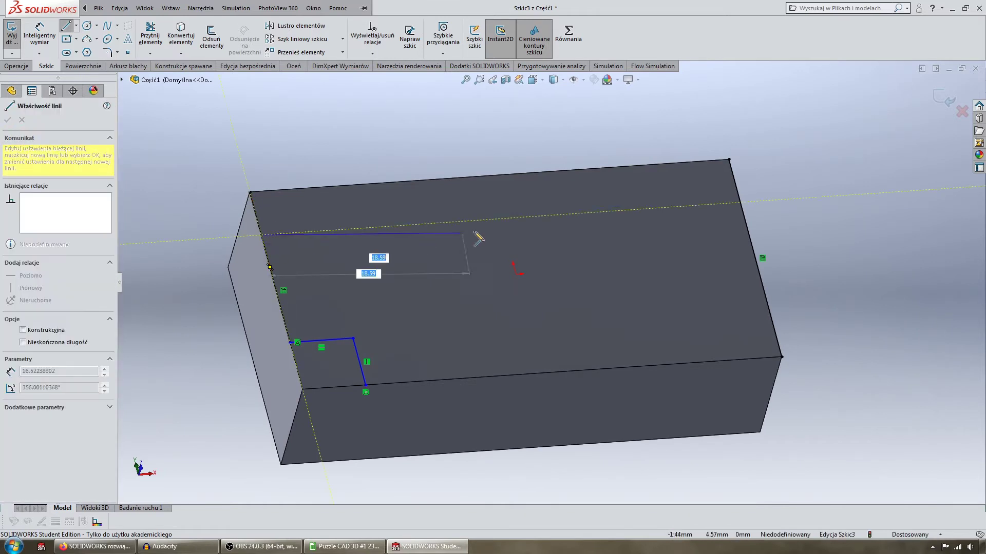
left_click(741, 204)
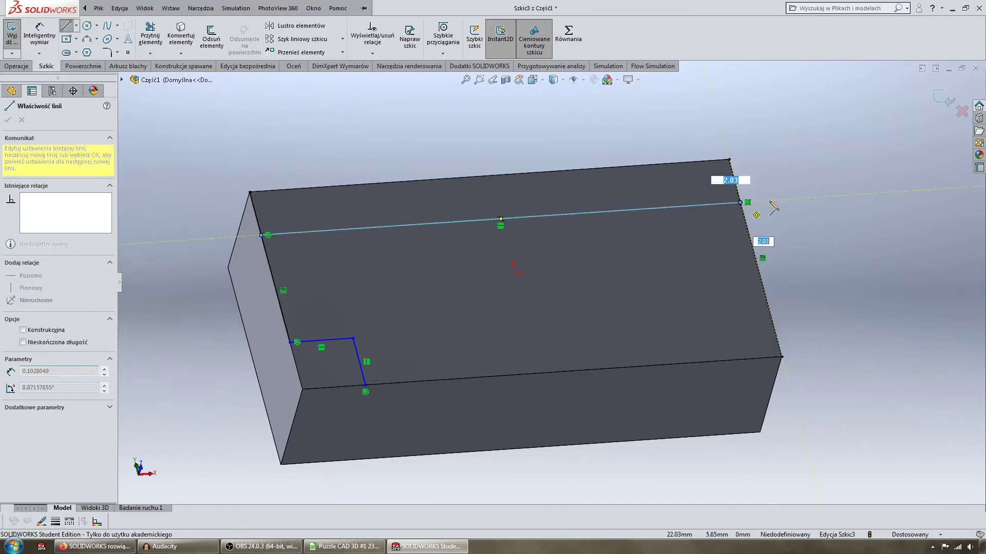
key("Escape")
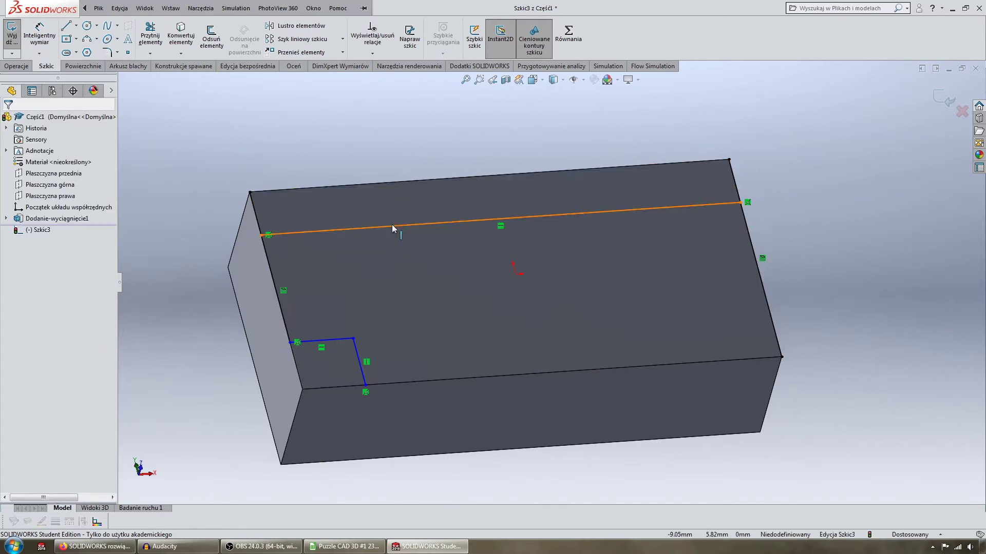
middle_click_drag(392, 224, 354, 147)
Add a vertical construction centreline through the origin
left_click(64, 25)
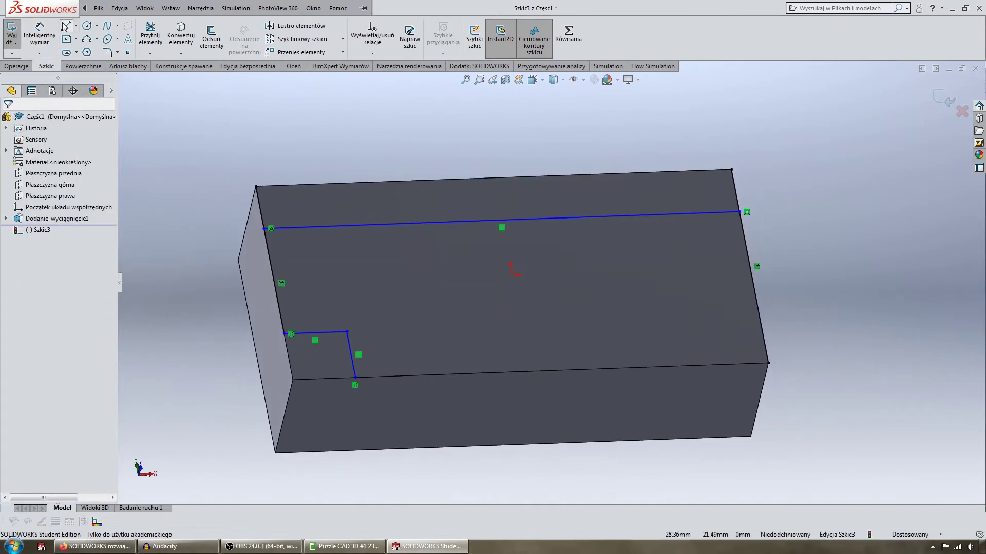
left_click(42, 236)
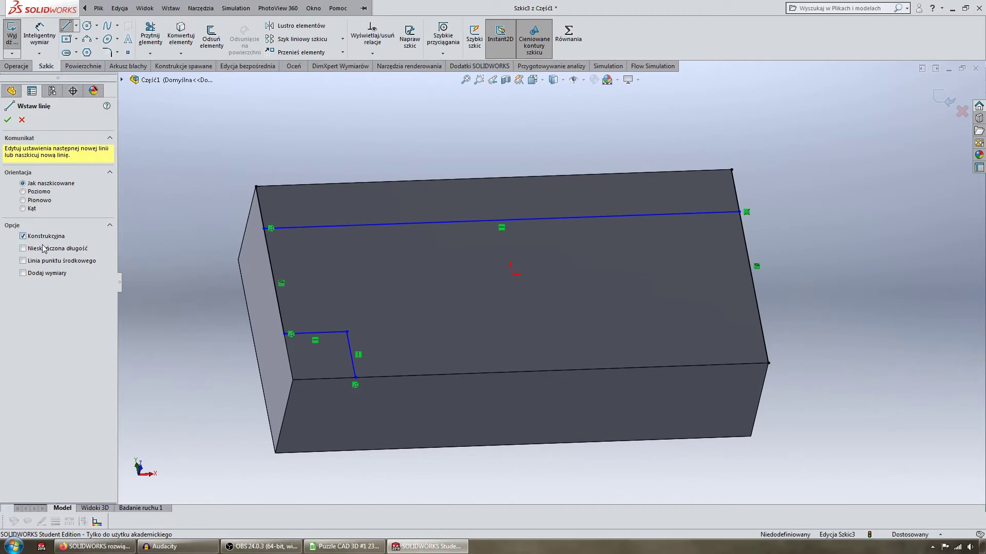
left_click(512, 268)
key("Escape")
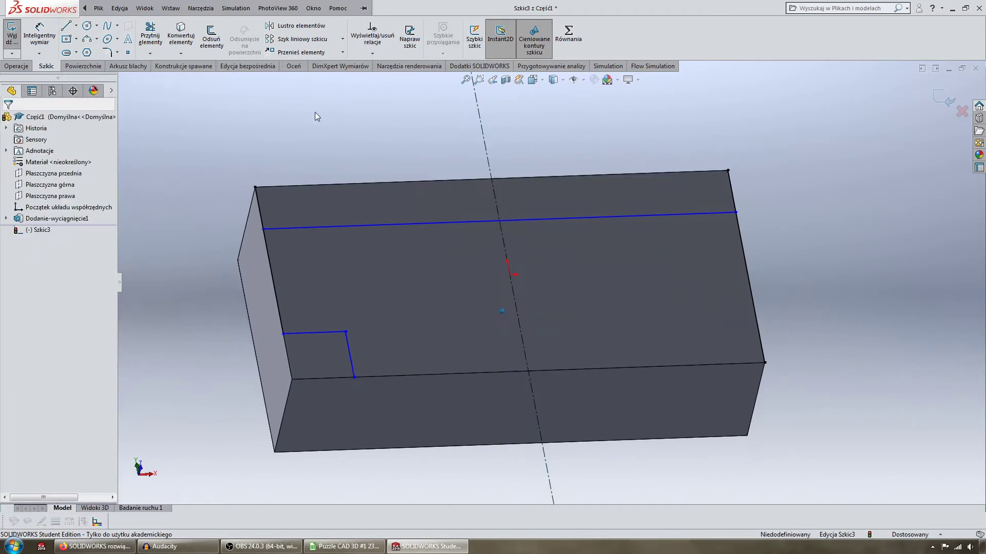
Mirror the left corner profile lines about the vertical centreline
middle_click_drag(316, 112, 218, 247)
left_click_drag(231, 302, 406, 425)
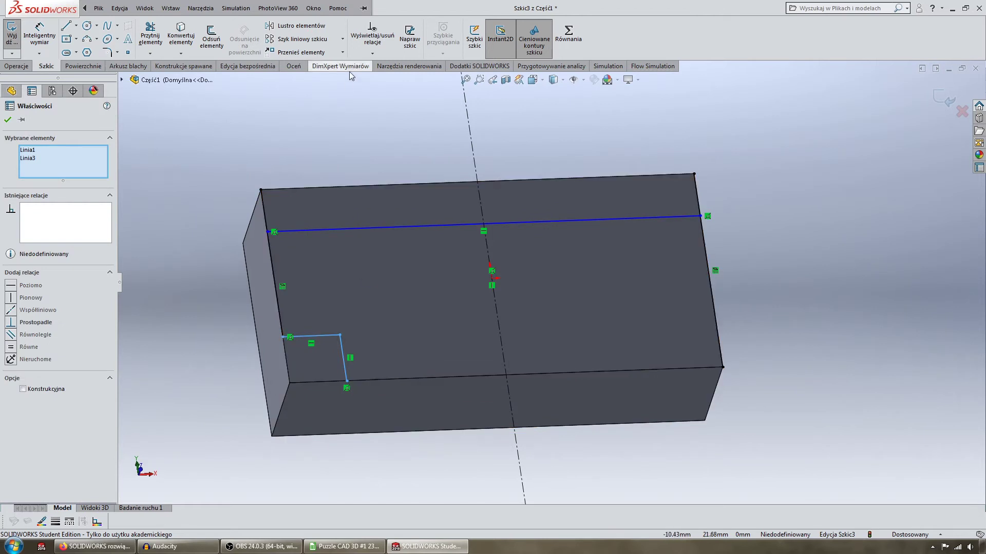
left_click(298, 25)
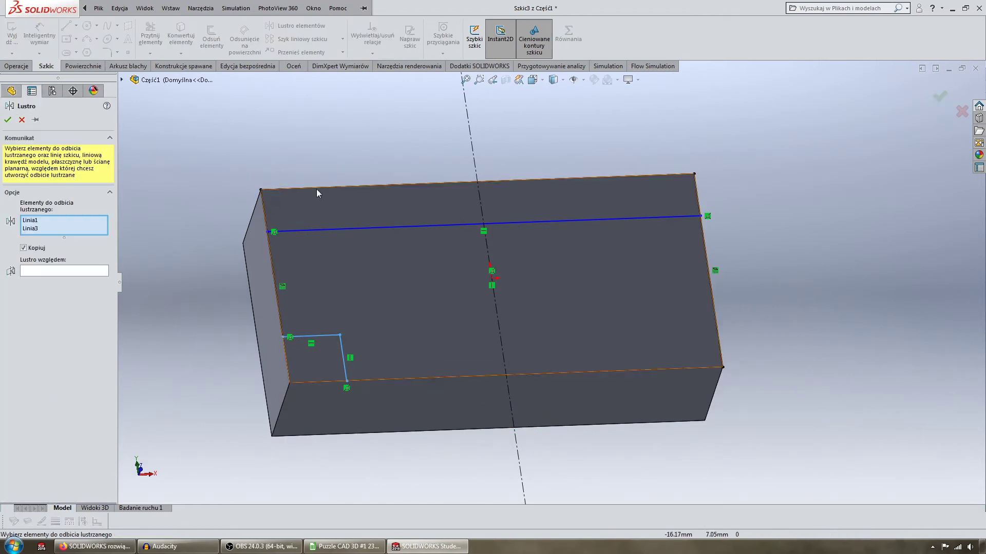
left_click(75, 271)
left_click(478, 193)
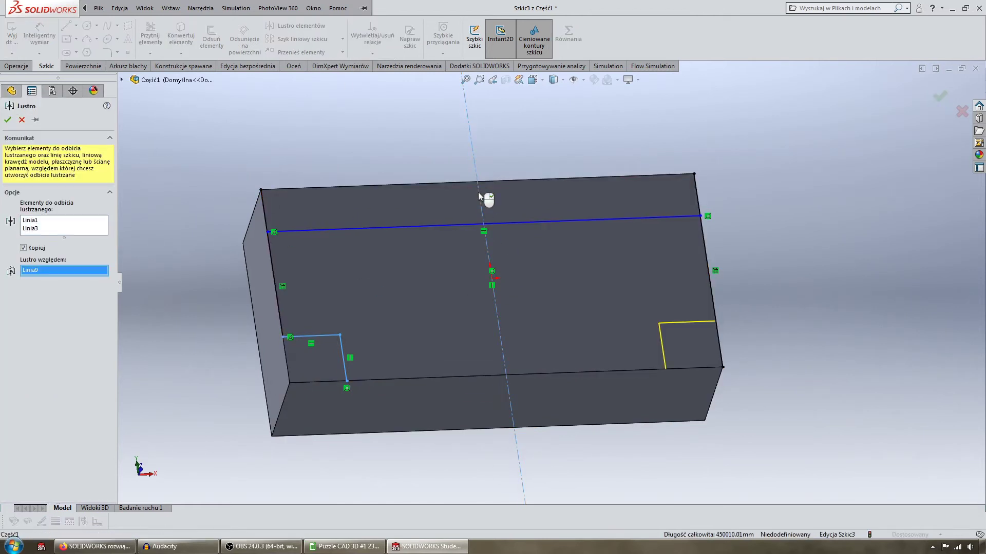
right_click(478, 192)
Exit the sketch, then reopen Szkic3 for editing
left_click(16, 32)
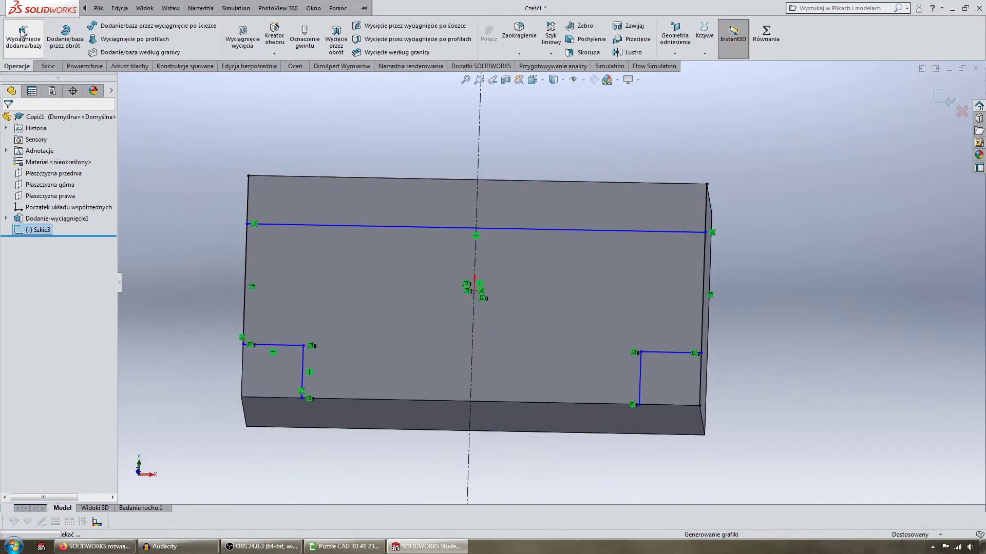
left_click(39, 230)
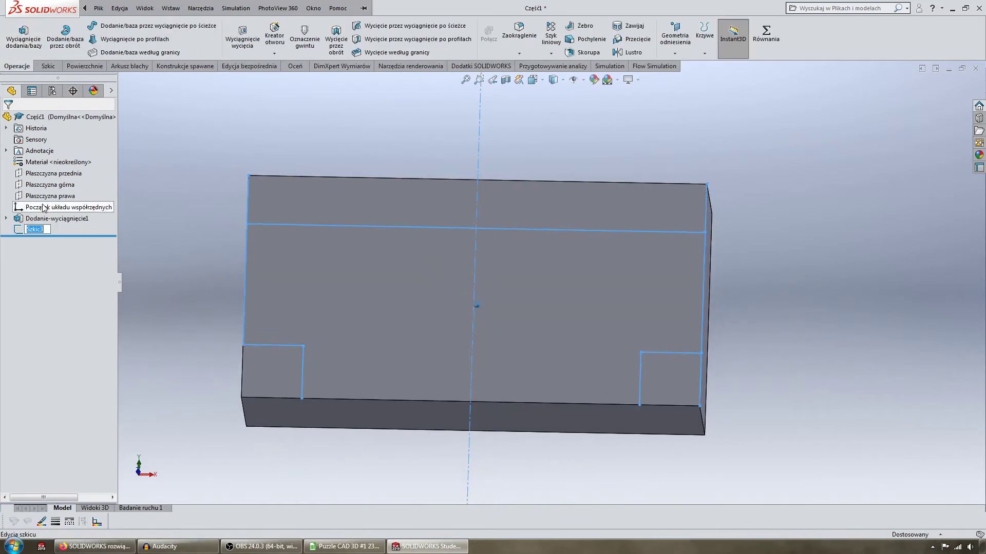
middle_click_drag(128, 169, 232, 131)
left_click(36, 230)
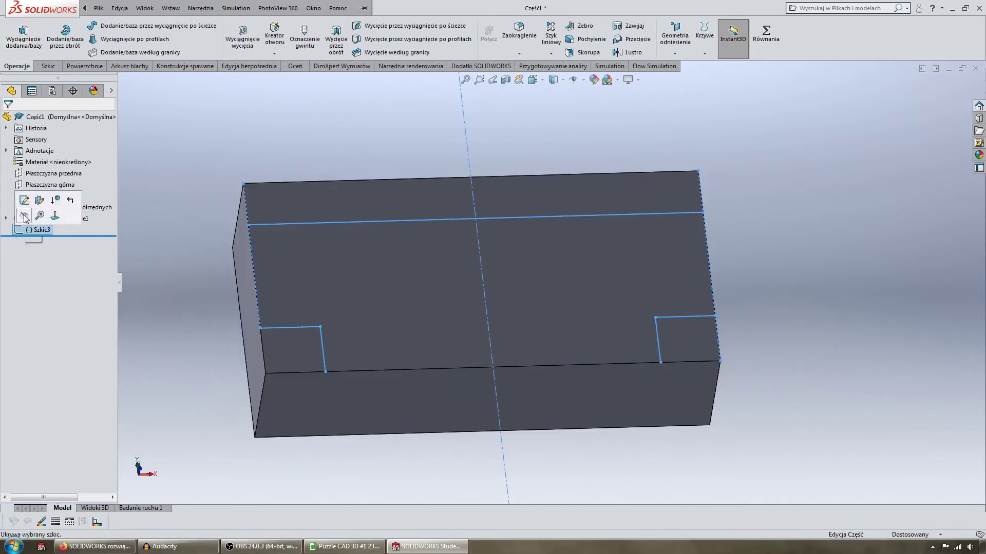
left_click(25, 200)
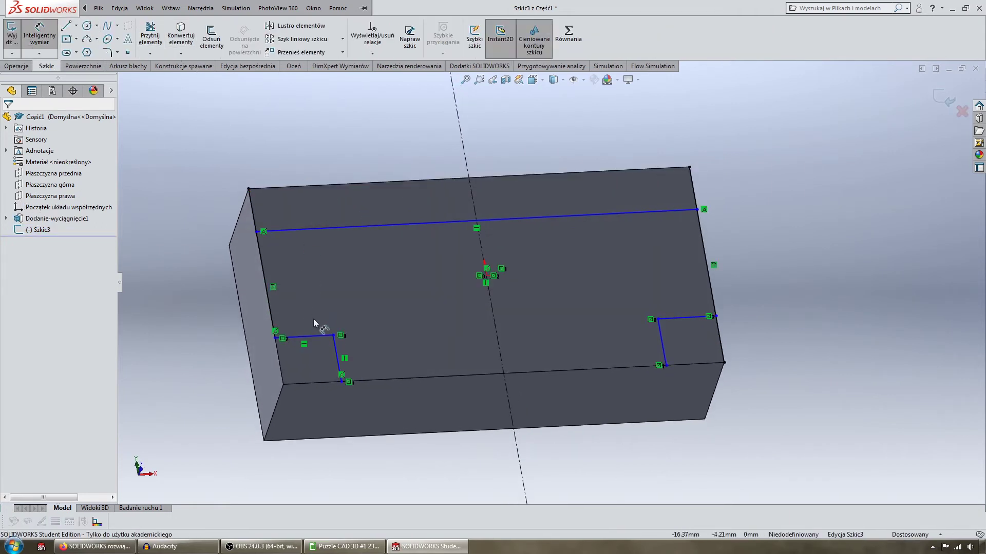
Dimension the left corner profile 6.20 mm above the bottom edge and 9.80 mm below the long line
left_click(390, 379)
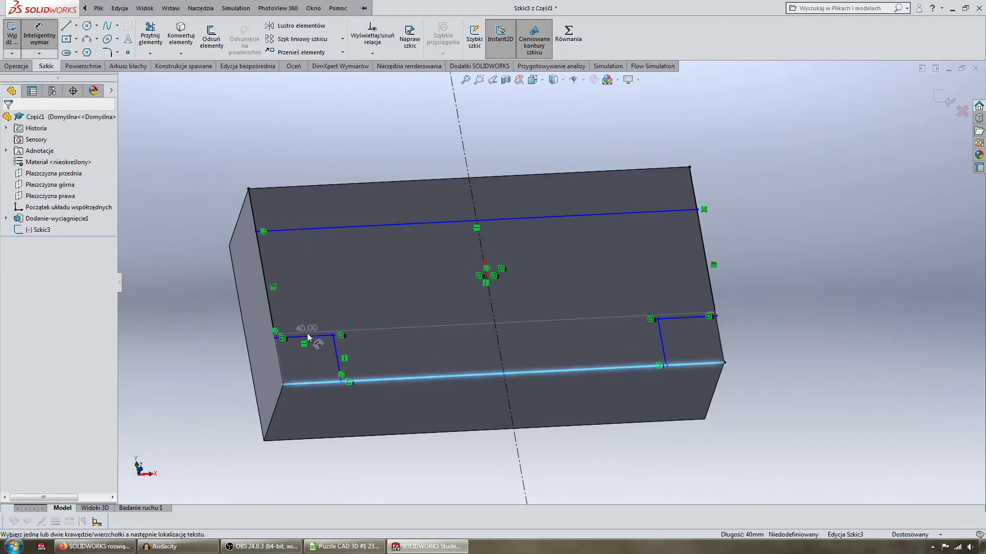
left_click(308, 337)
left_click(211, 359)
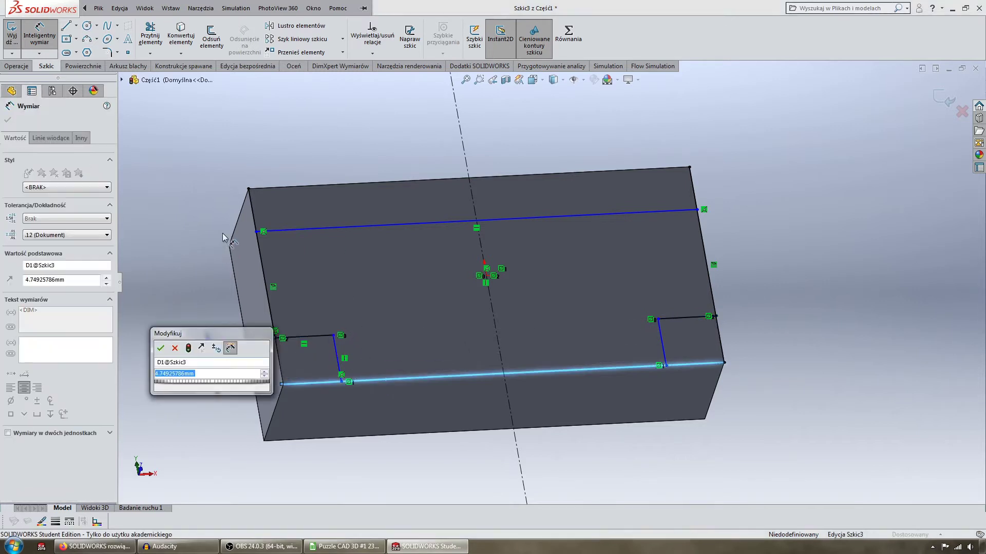
type("6.2")
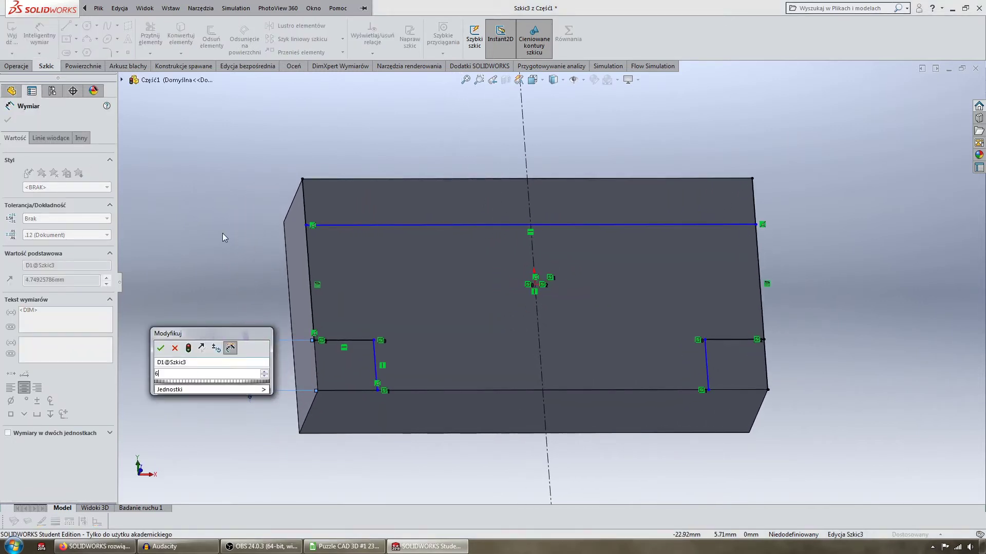
key("Return")
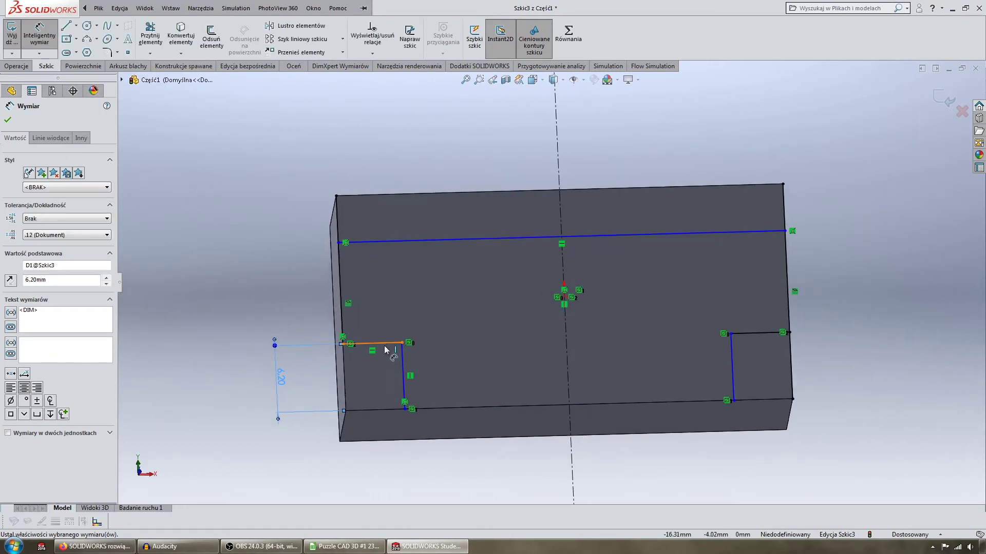
left_click(384, 343)
double_click(329, 255)
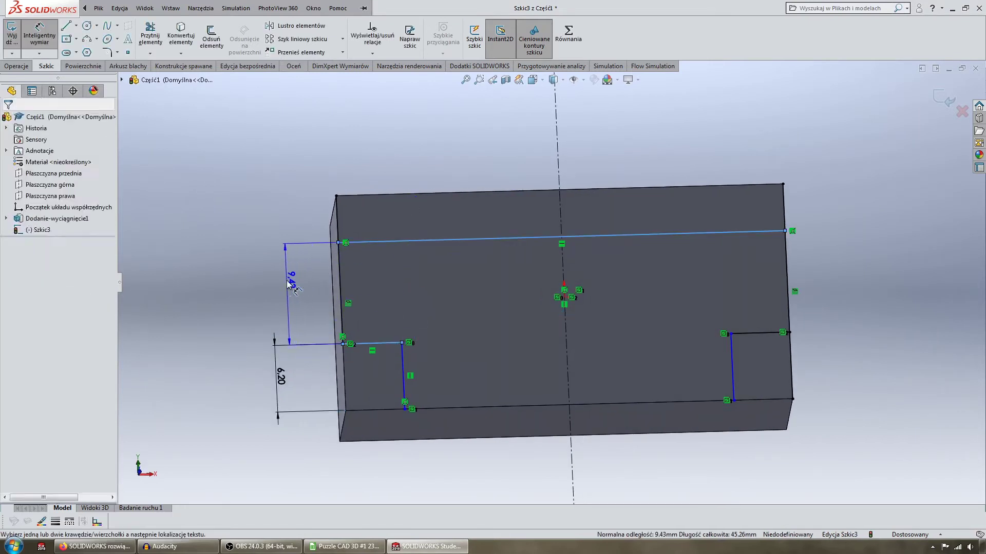
type("9.8")
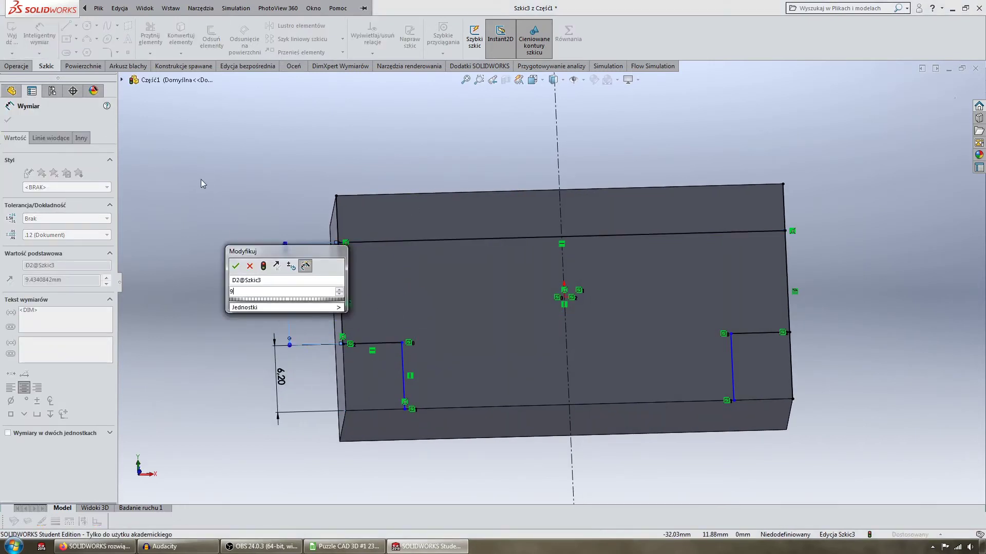
key("Return")
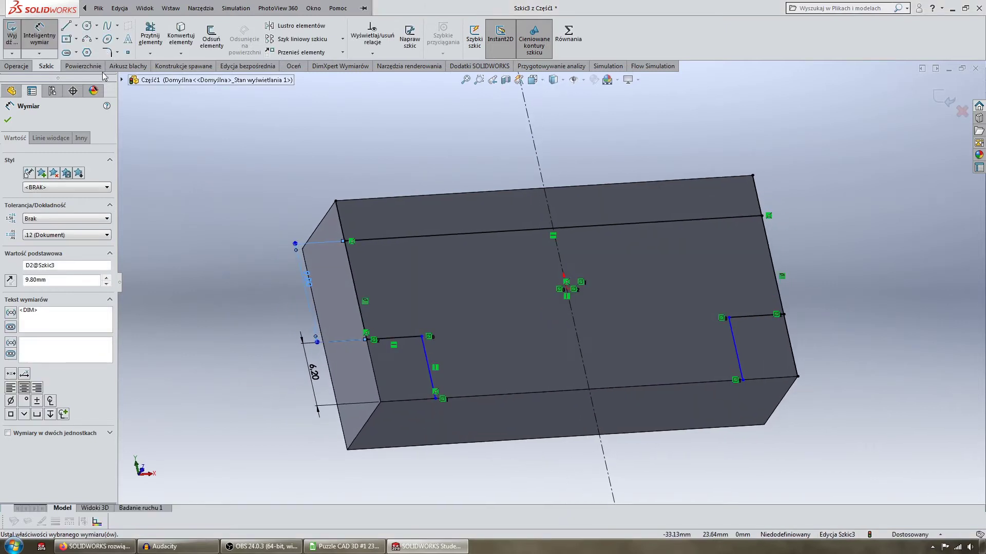
left_click(149, 33)
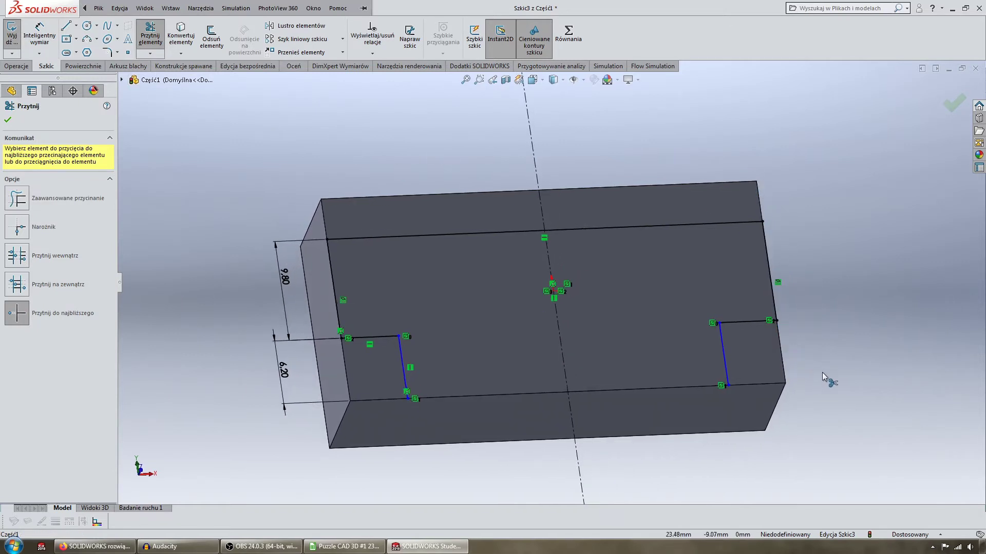
Convert the bottom front edge into the sketch and trim the sketch lines
left_click(616, 390)
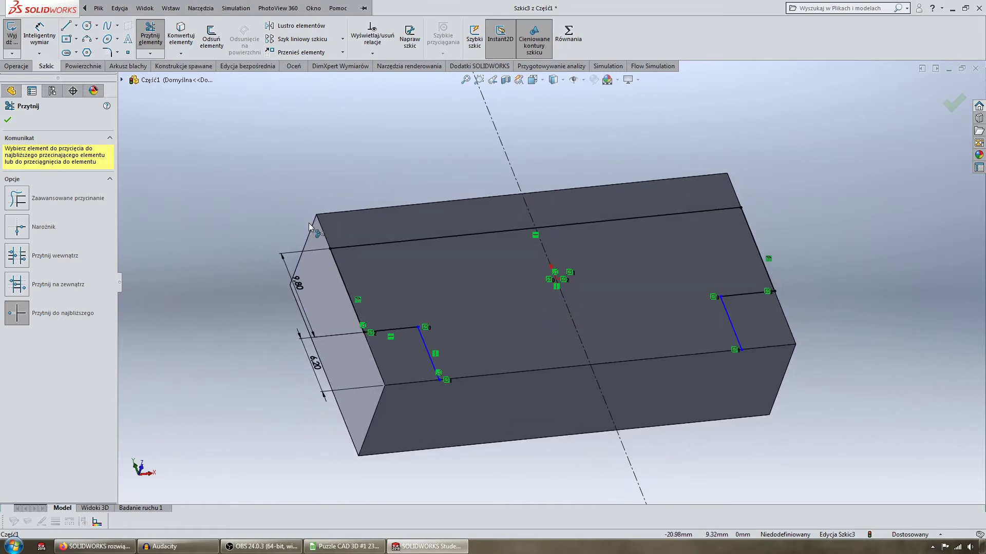
middle_click_drag(309, 223, 298, 164)
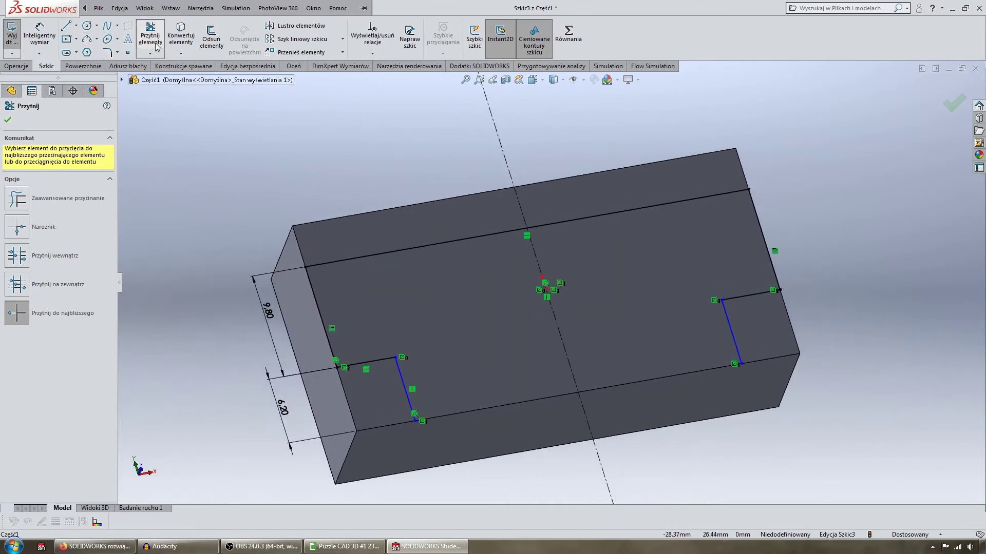
left_click(181, 36)
left_click(538, 400)
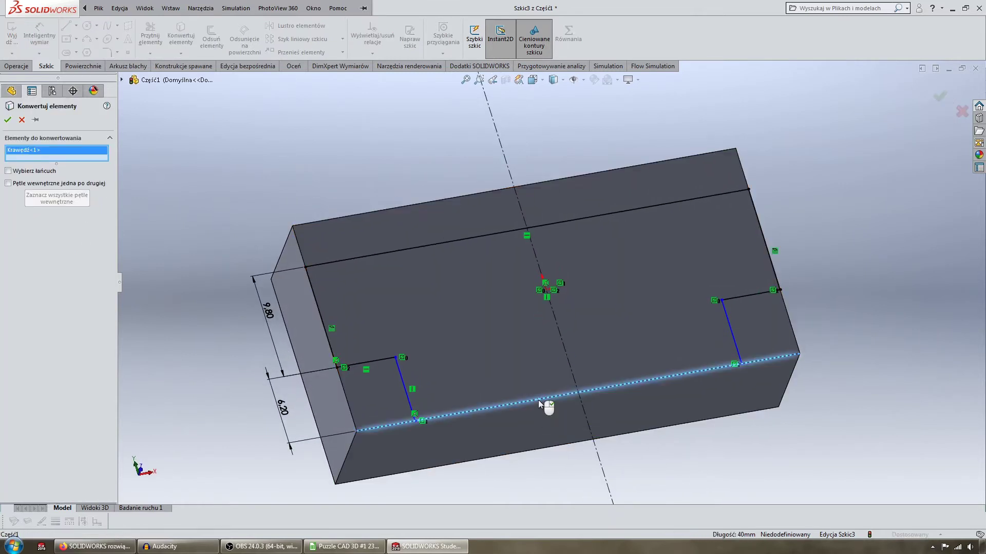
key("Return")
middle_click_drag(538, 399, 230, 235)
left_click(150, 36)
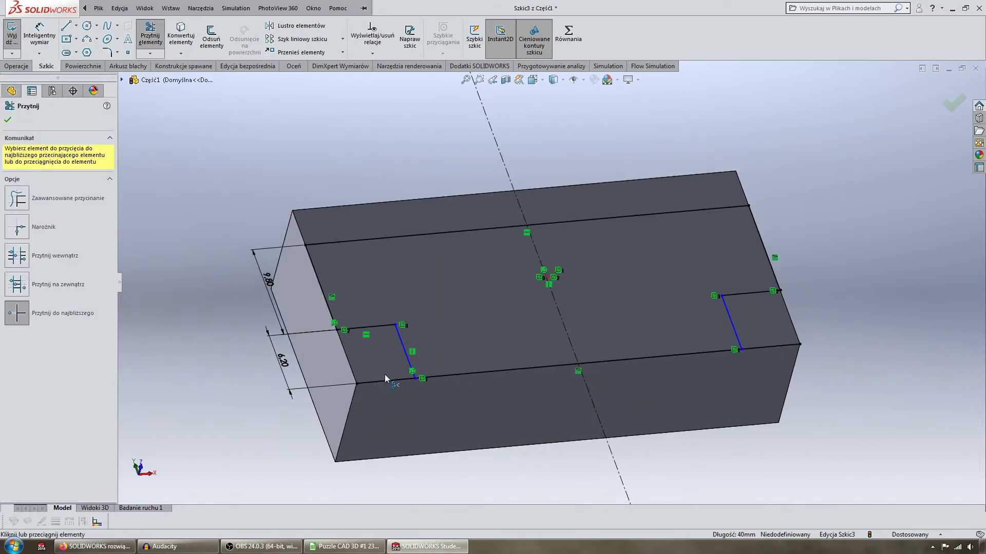
middle_click_drag(388, 383, 844, 369)
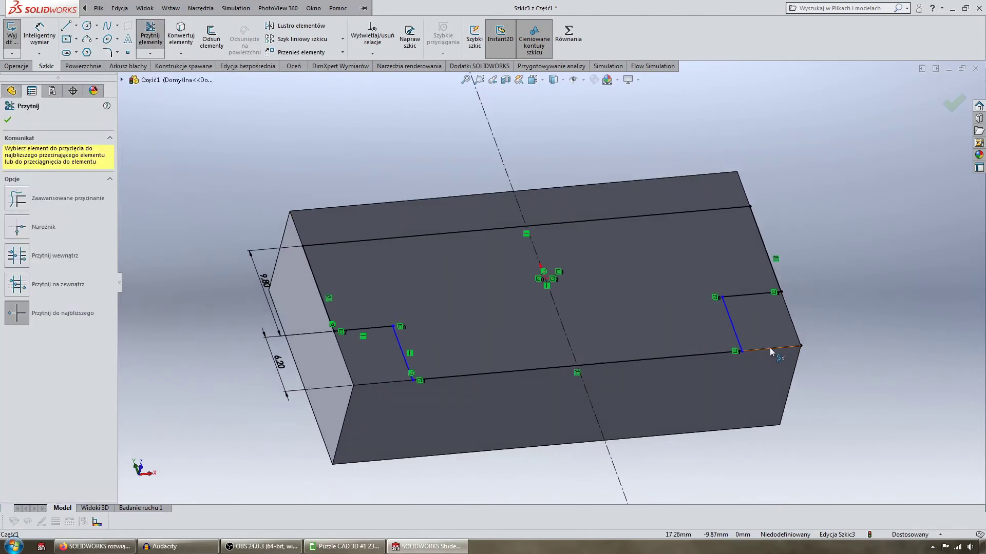
key("Escape")
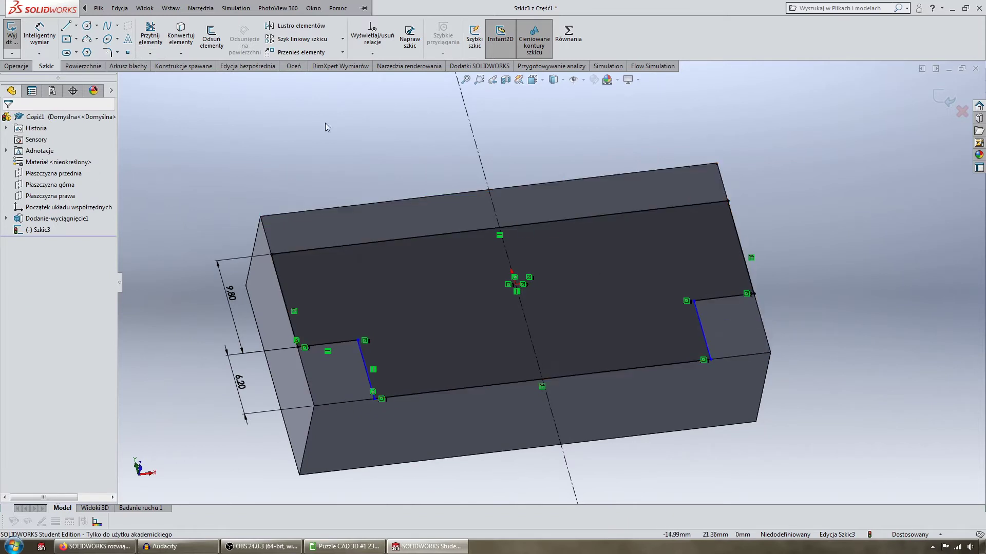
Dimension the two notch lines 33.60 mm apart
left_click(39, 34)
middle_click_drag(328, 328, 403, 363)
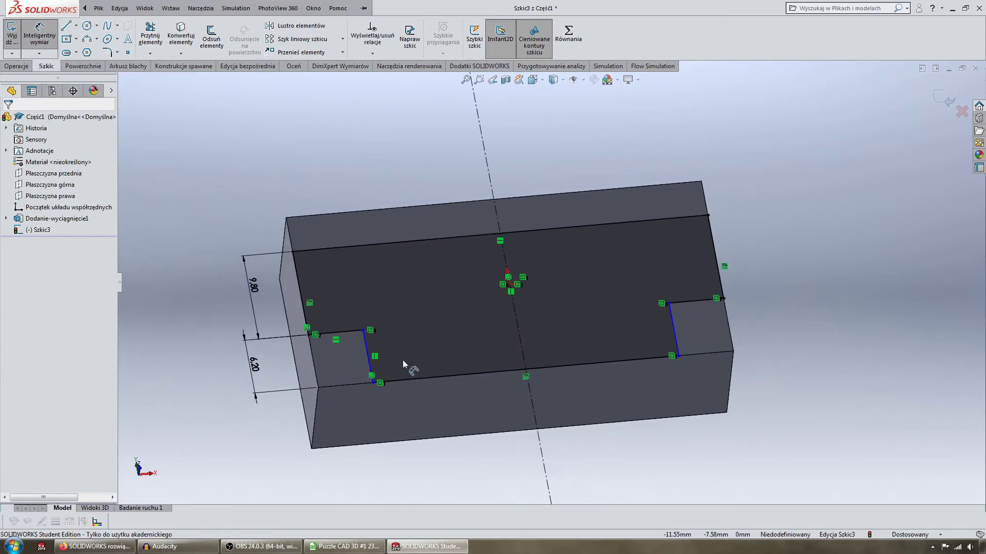
left_click(369, 351)
left_click(671, 329)
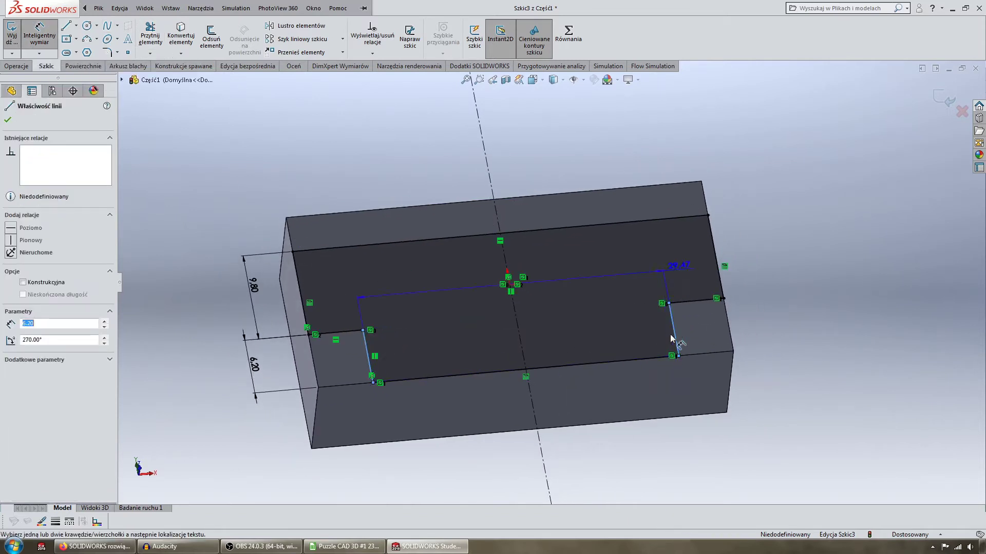
left_click(604, 435)
middle_click_drag(713, 343, 597, 403)
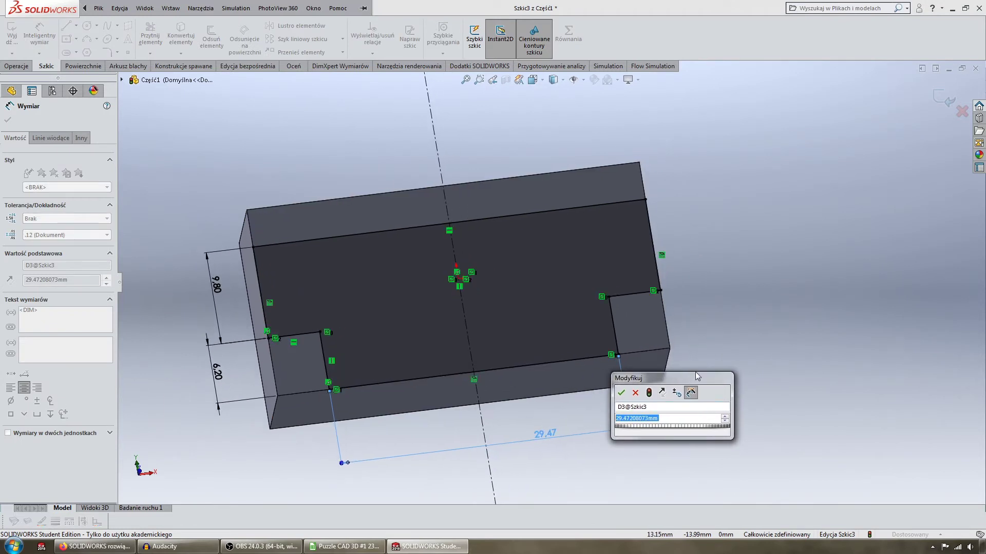
type("33,6")
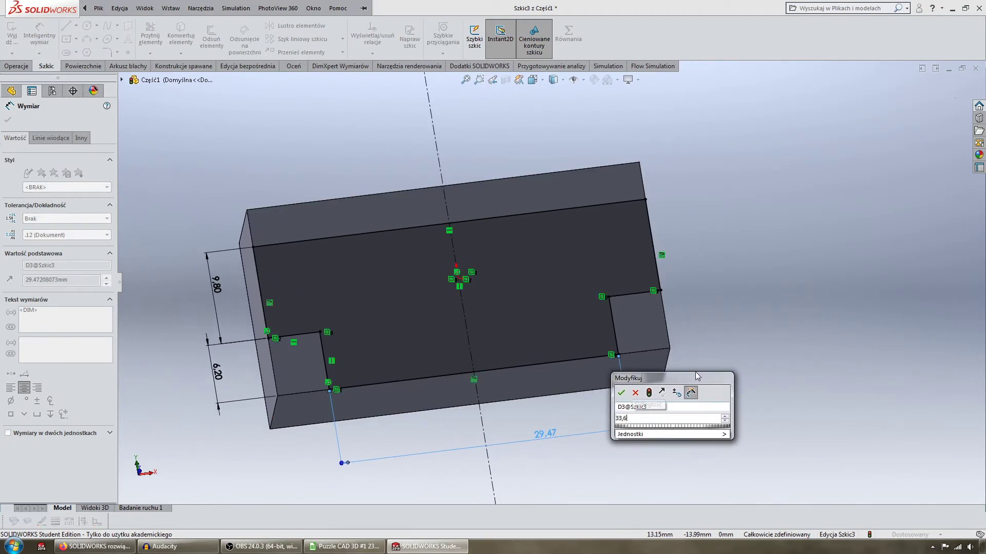
key("Return")
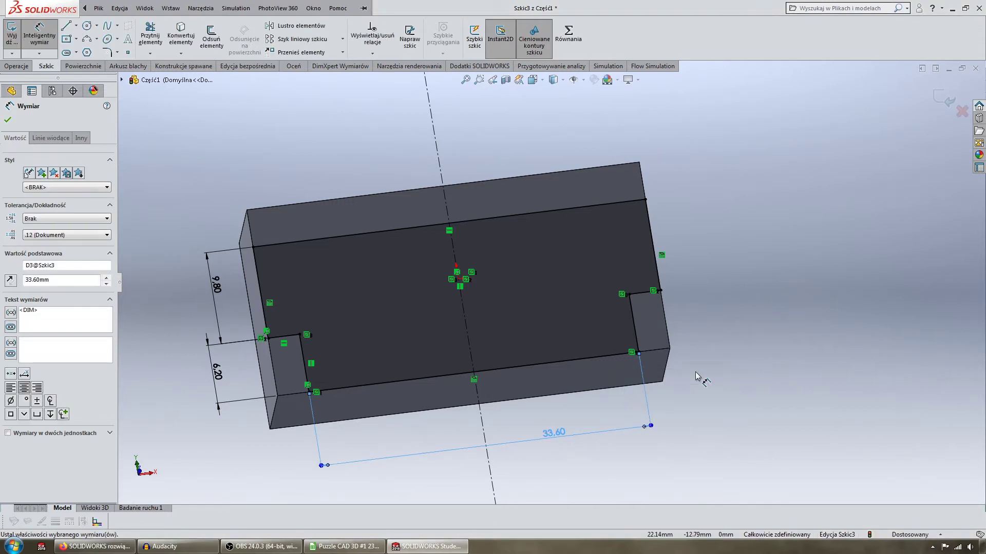
key("Escape")
key("Left")
key("Down")
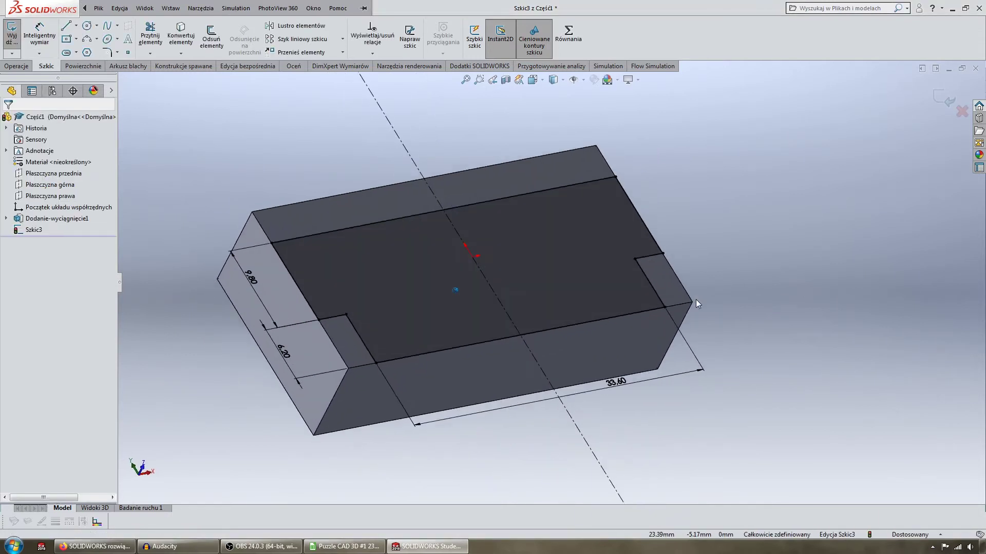
key("Up")
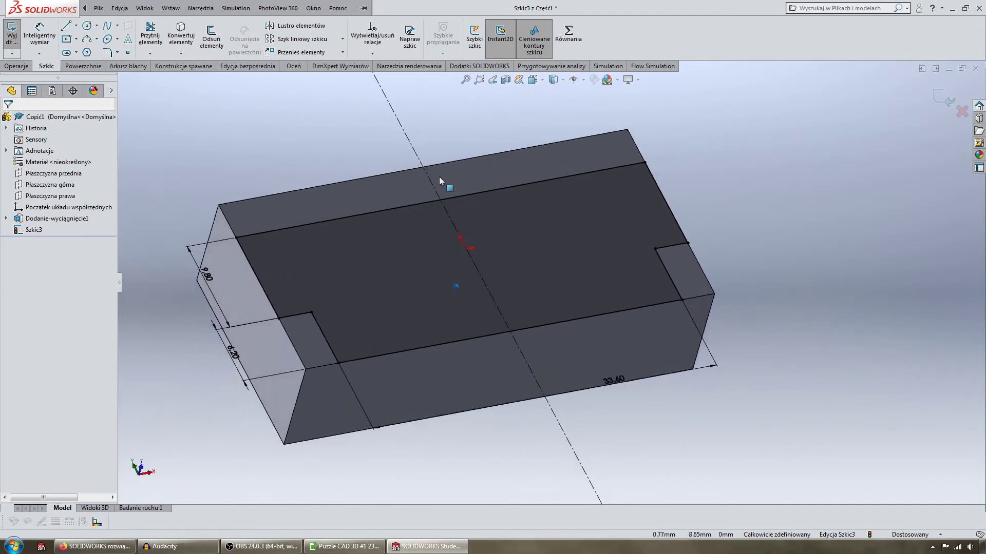
Make a 6 mm deep extruded cut from Szkic3, leaving a channel with end posts
left_click(16, 66)
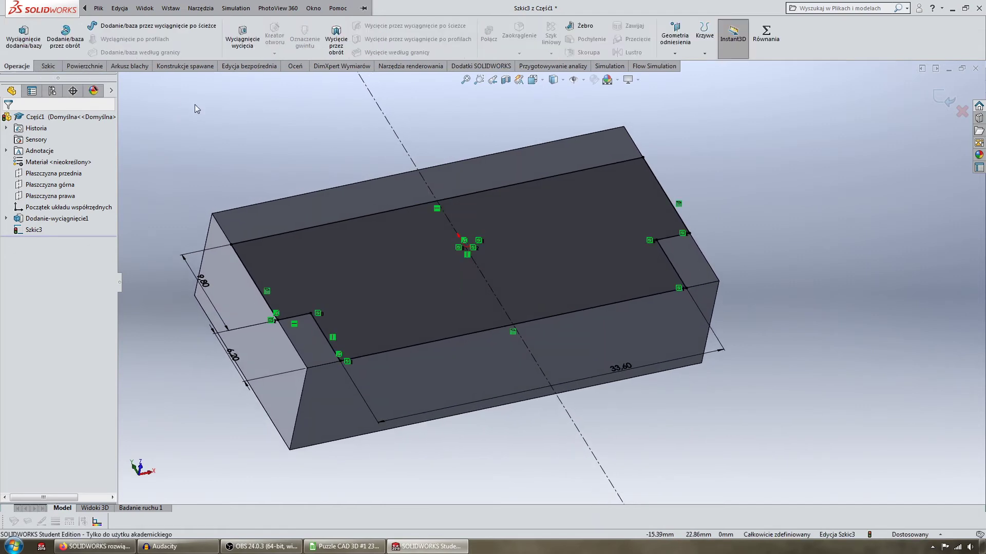
left_click(243, 36)
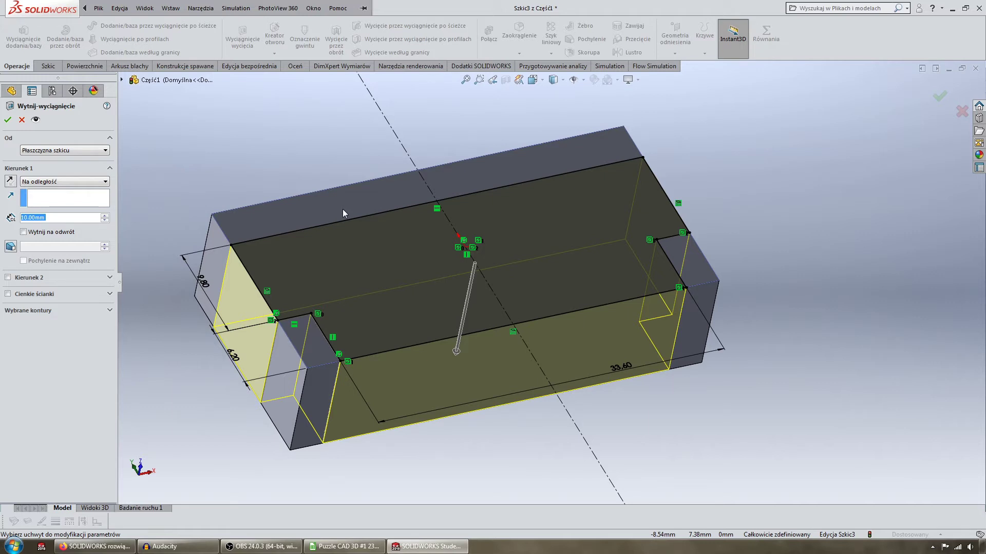
type("6")
key("Return")
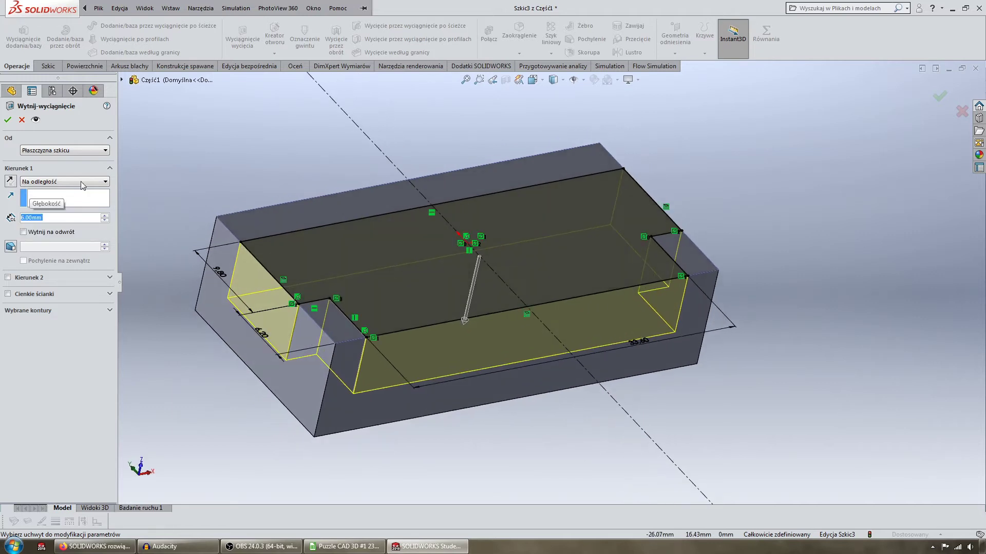
left_click(8, 119)
key("Up")
key("Up")
key("Left")
key("Left")
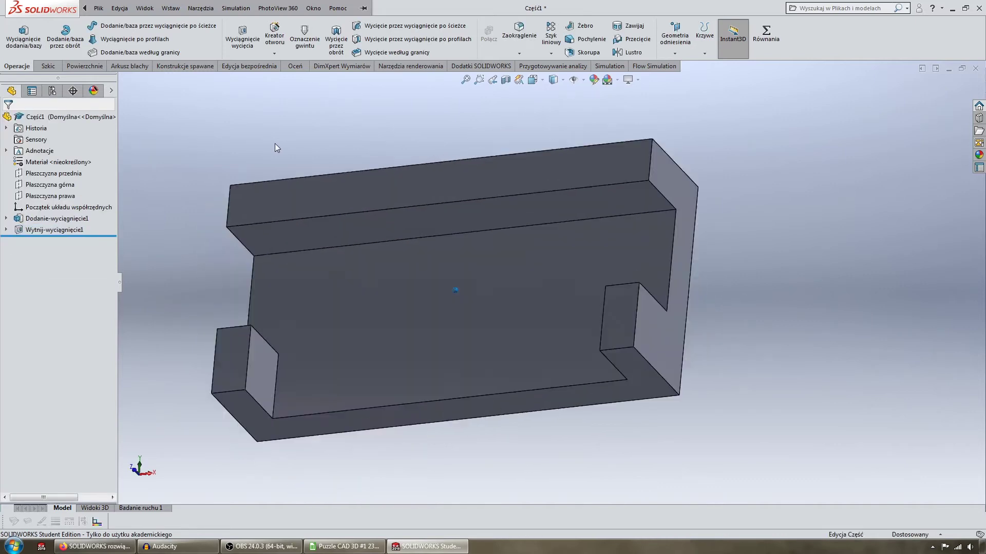
key("Right")
key("Right")
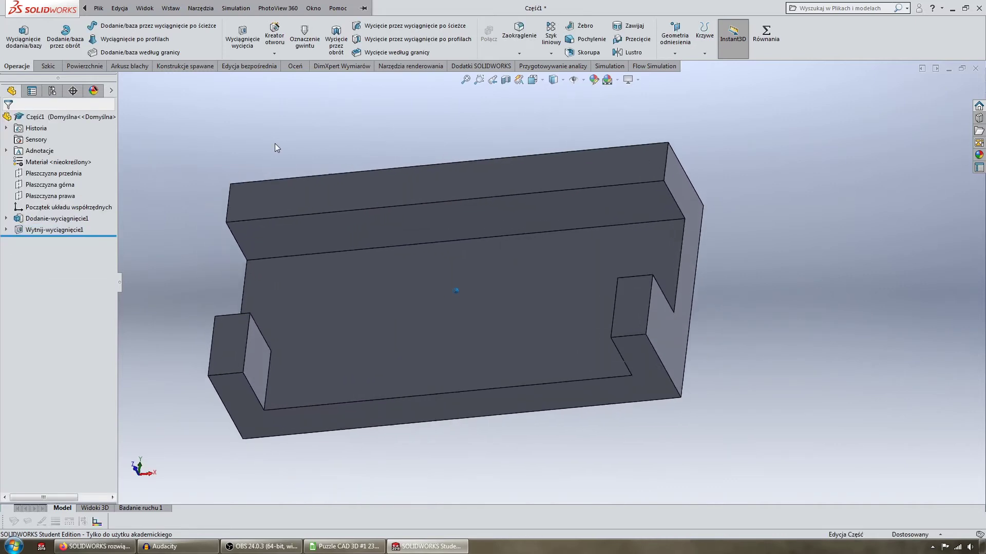
key("Right")
key("Left")
key("Down")
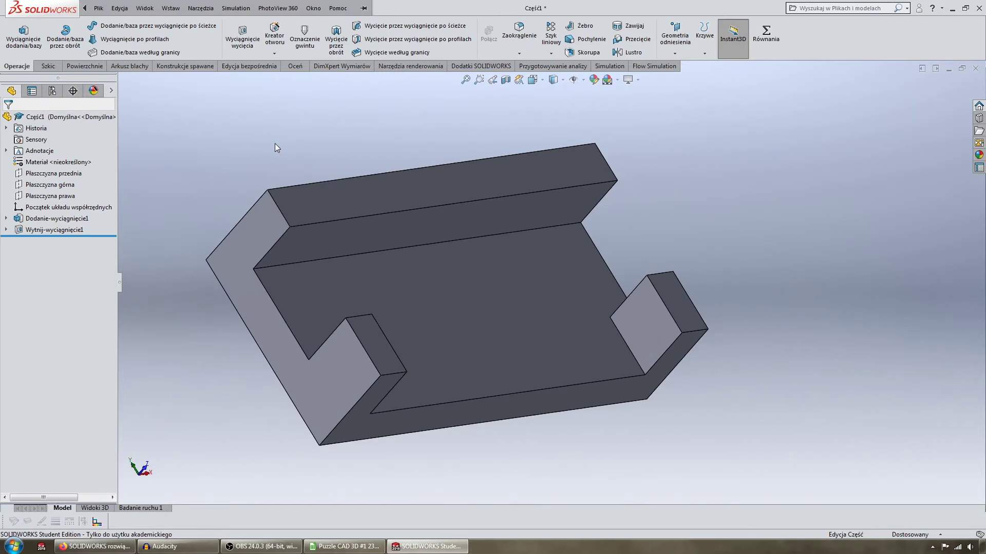
key("Up")
Pick the back wall's top face and bring up the Insert menu's face commands
left_click(406, 197)
key("Right")
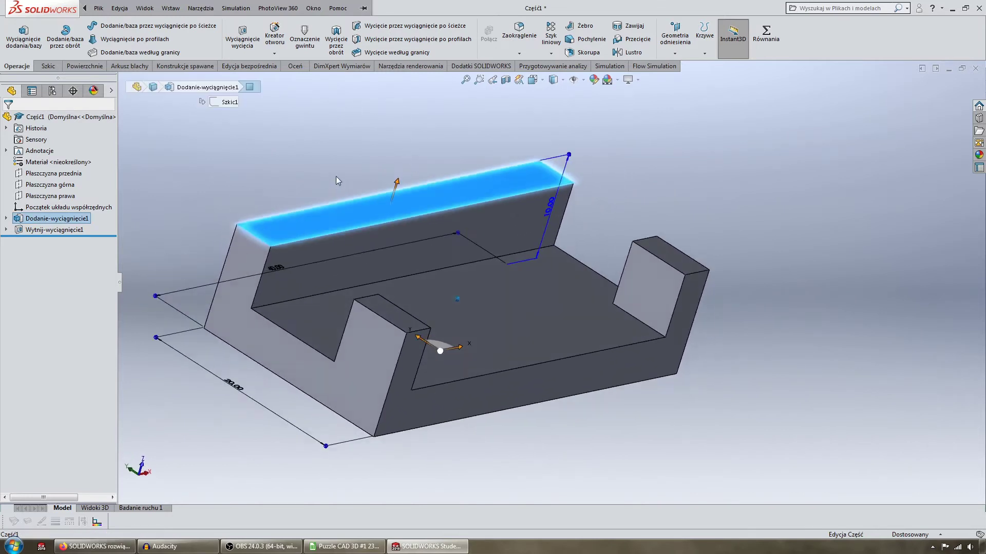
left_click(320, 152)
key("Right")
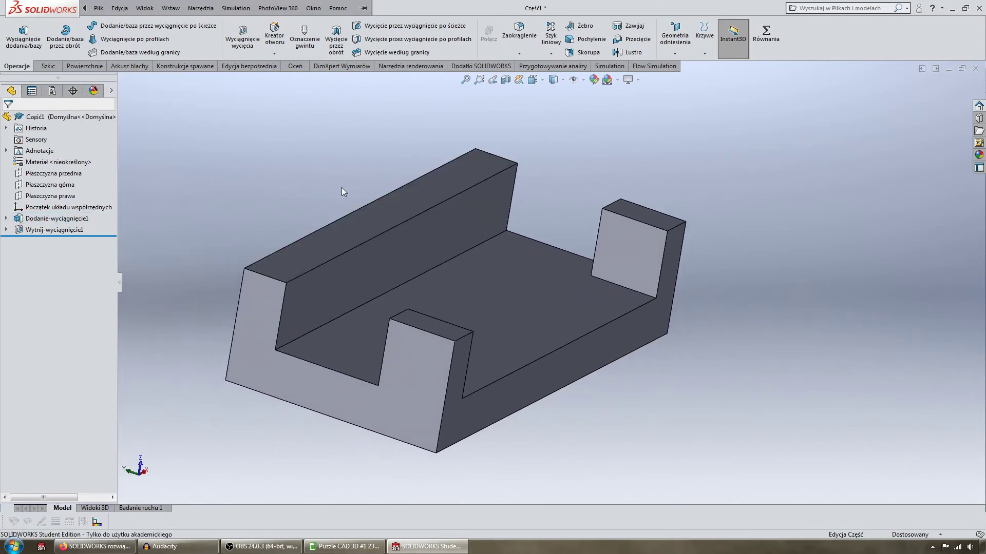
left_click(366, 214)
key("Down")
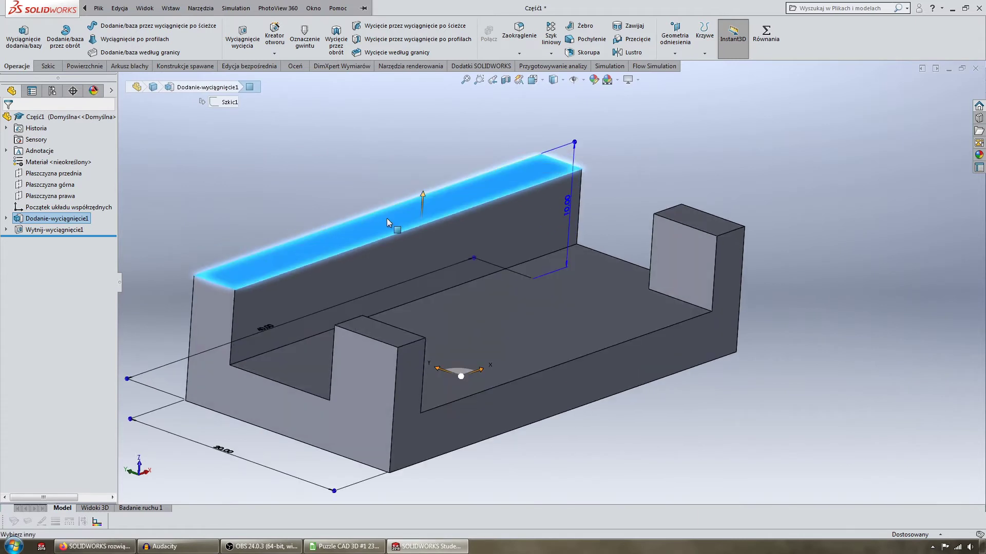
left_click(296, 199)
left_click(297, 254)
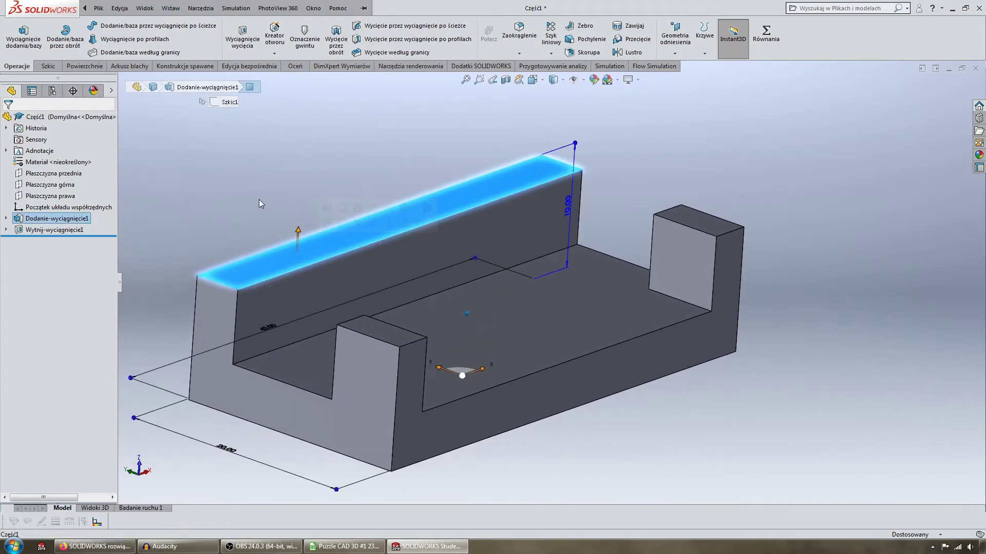
middle_click_drag(259, 199, 244, 214)
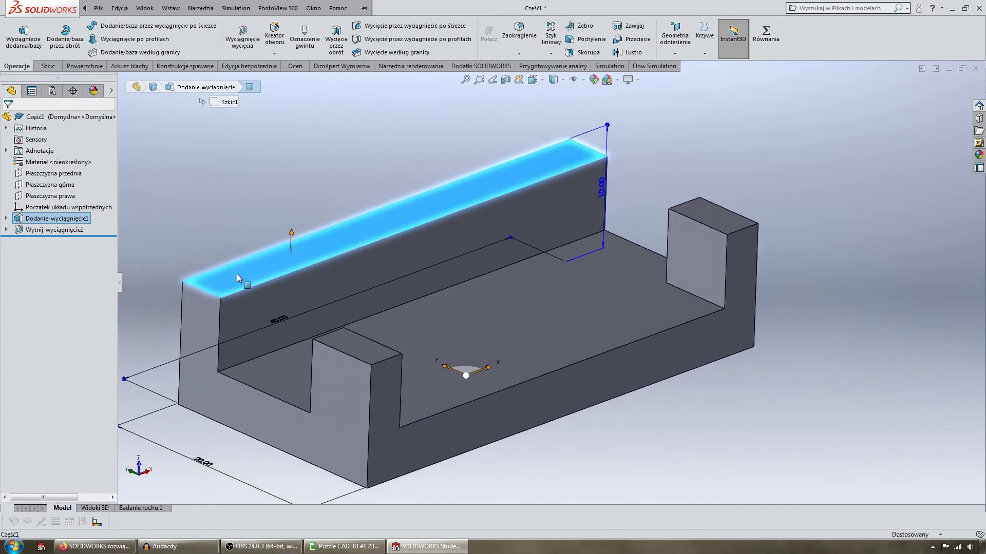
middle_click_drag(181, 318, 280, 224)
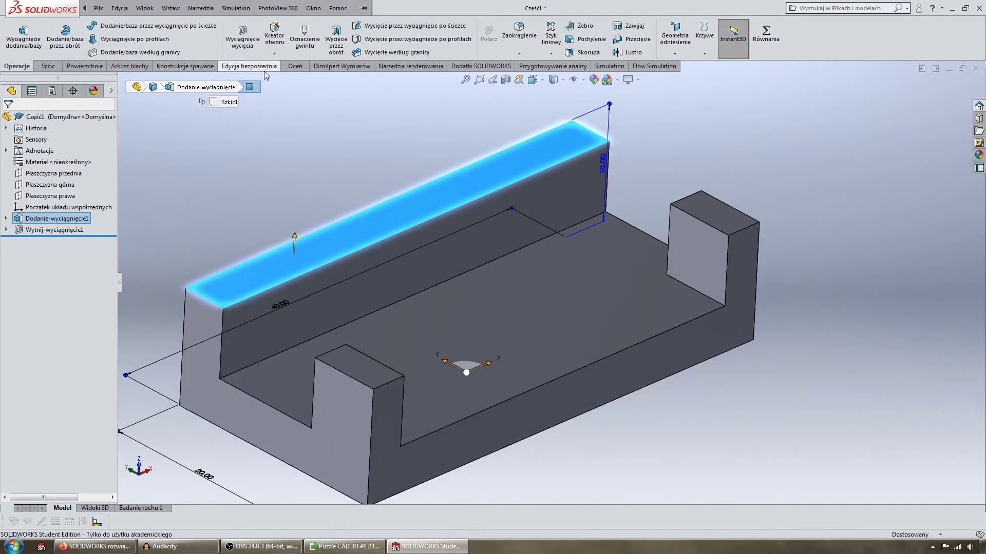
left_click(224, 202)
left_click(98, 8)
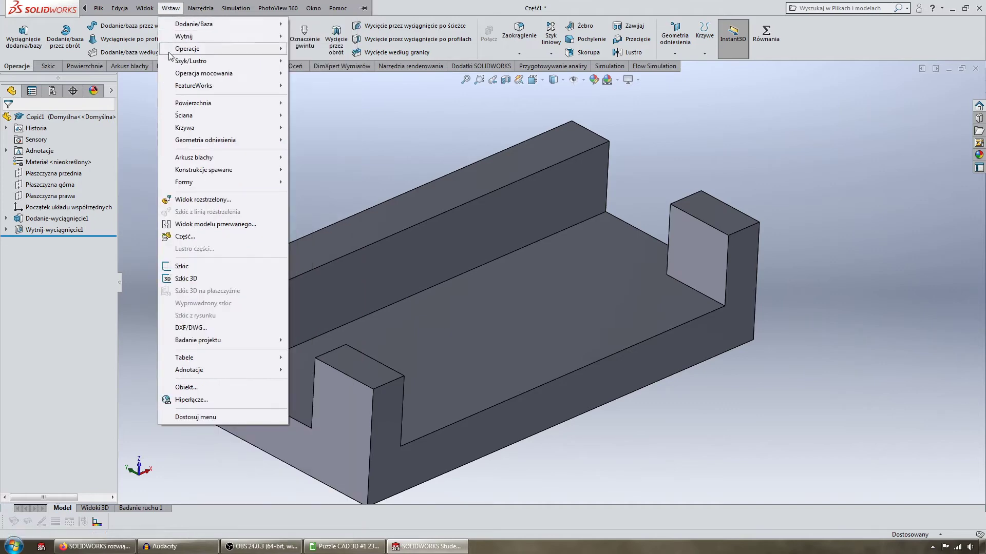
mouse_move(183, 115)
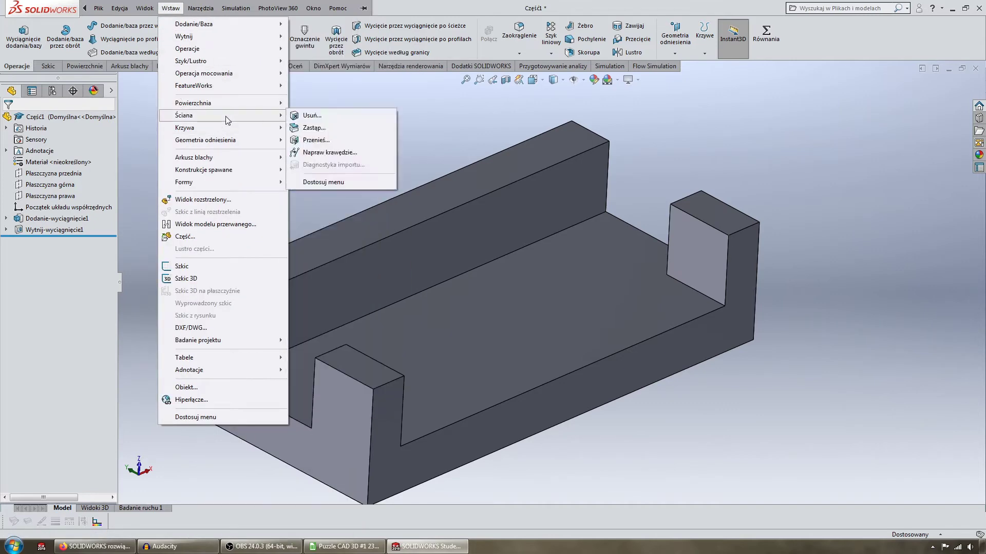
Move the back wall's top face 2 mm downward with Move Face
left_click(330, 140)
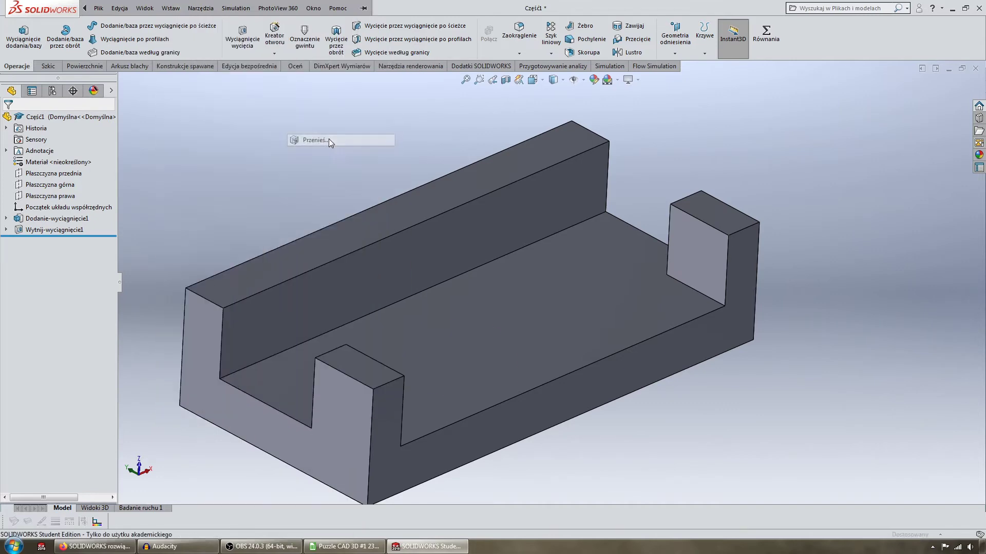
left_click(399, 218)
middle_click_drag(399, 219, 395, 215)
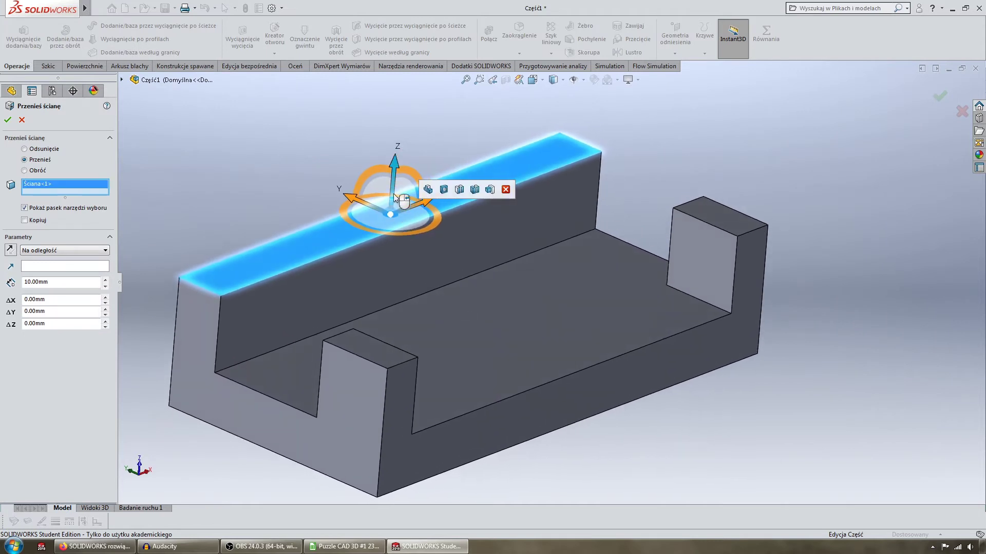
left_click_drag(393, 167, 228, 224)
type("2")
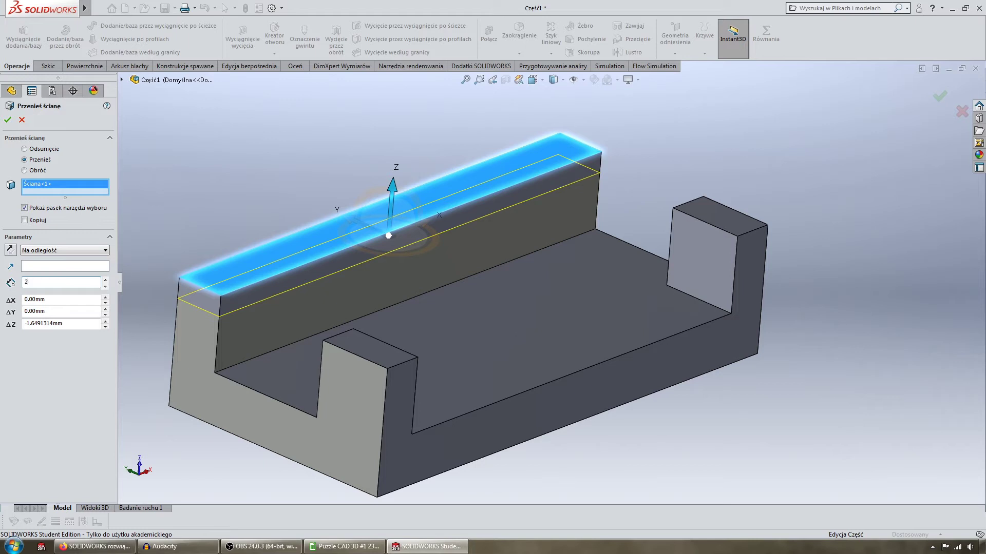
key("Return")
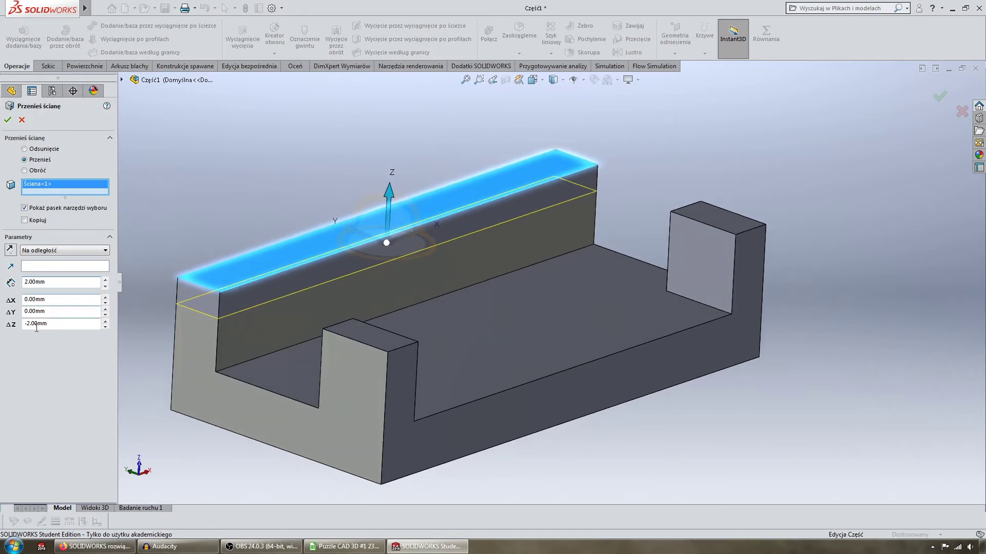
left_click(8, 121)
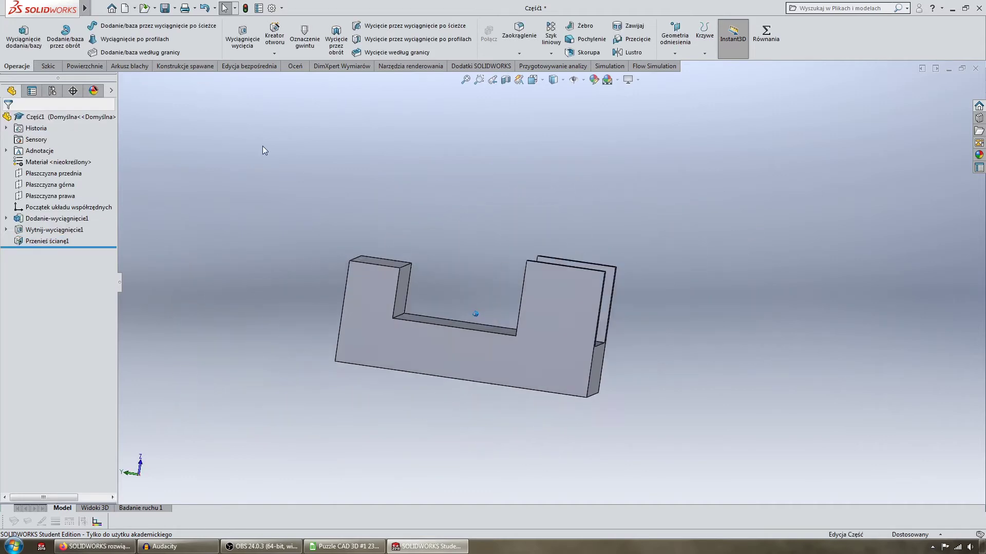
mouse_move(262, 146)
middle_mouse_down()
mouse_move(203, 165)
mouse_move(264, 189)
middle_mouse_up()
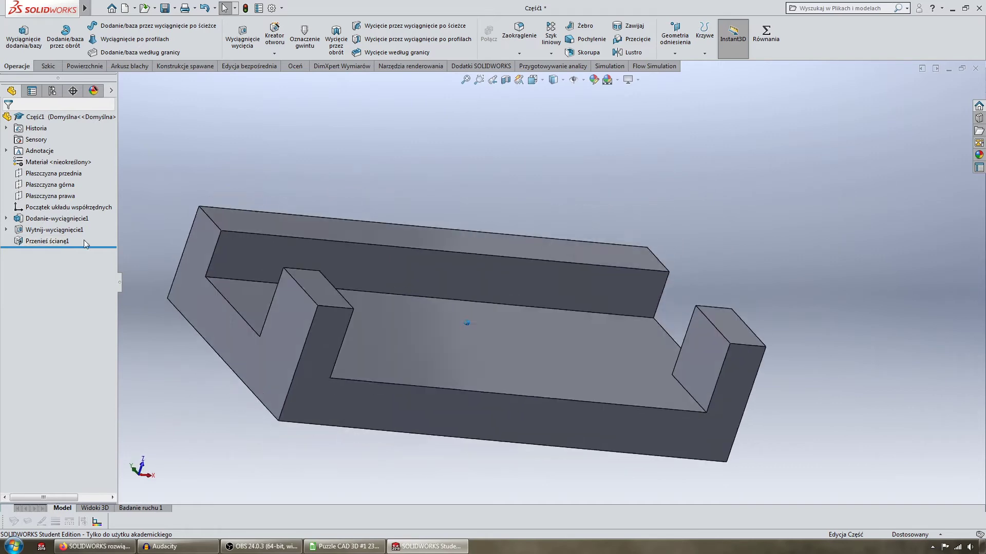
key("Left")
key("Left")
key("Left")
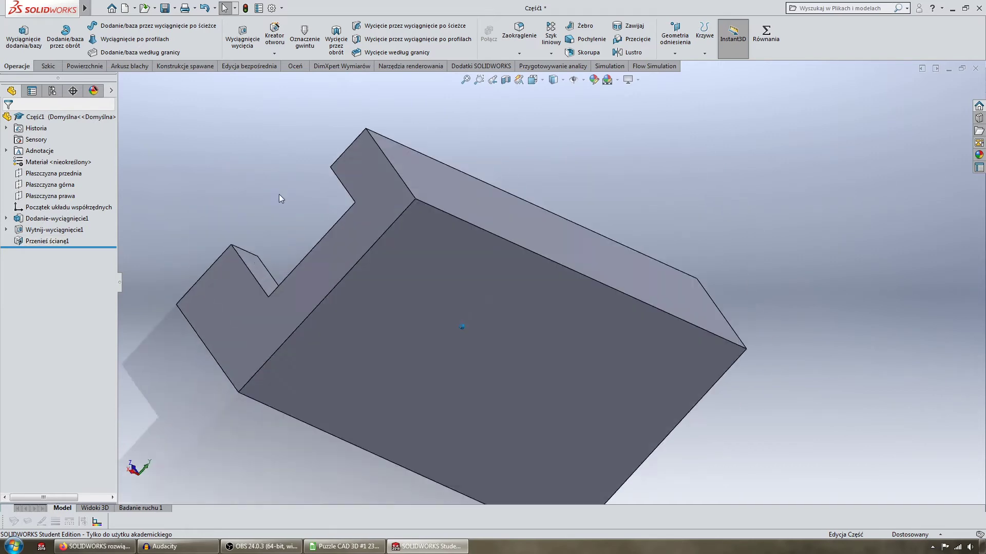
Sketch a sagging arc on the bottom face with its end points coincident with the top edge
left_click(543, 306)
left_click(591, 278)
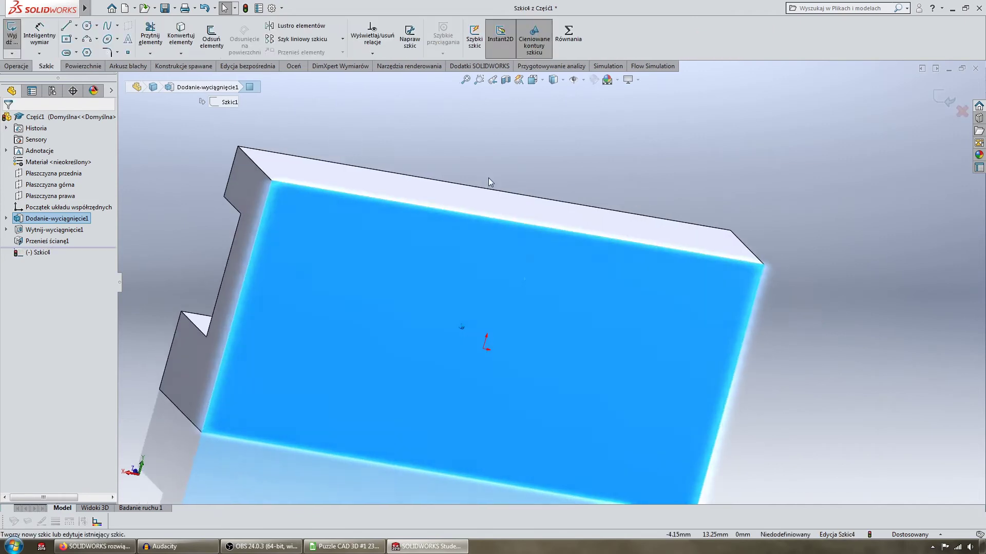
left_click(86, 39)
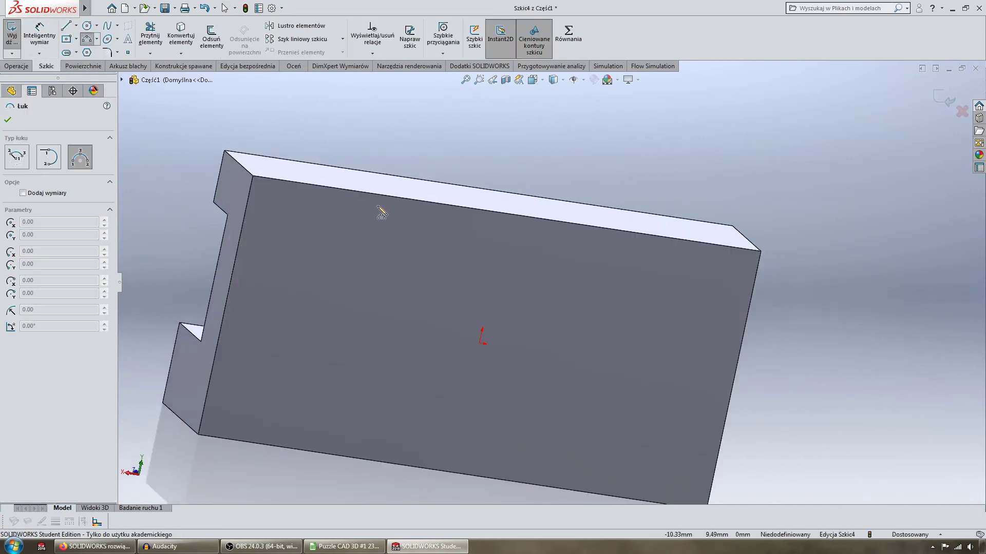
left_click(363, 193)
left_click(688, 248)
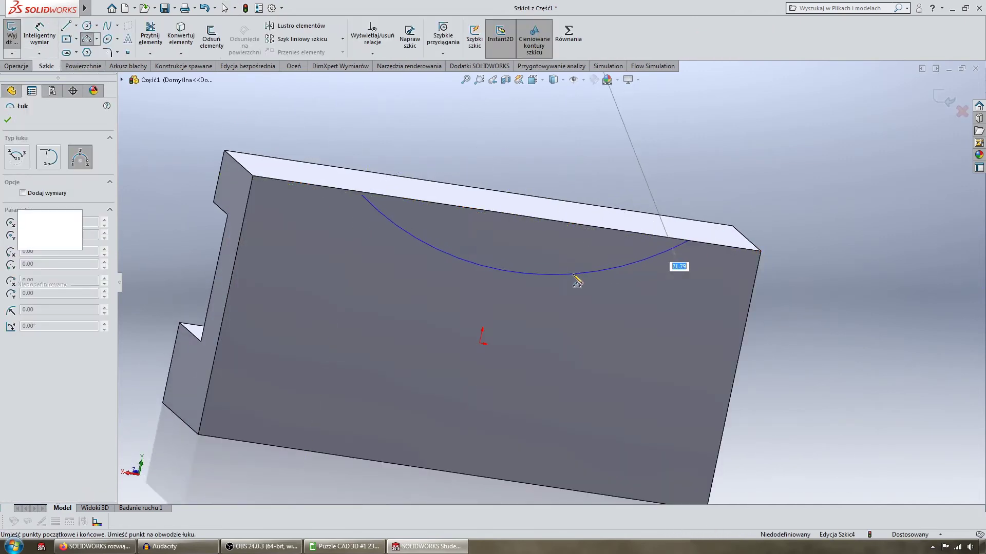
left_click(564, 274)
key("Escape")
left_click(362, 195)
left_click(396, 201, "ctrl")
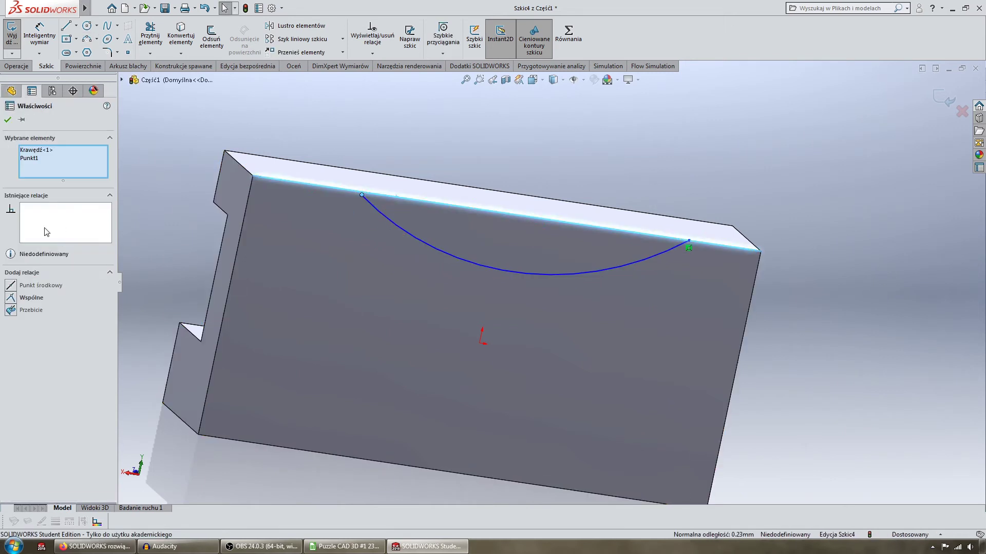
left_click(10, 297)
key("Escape")
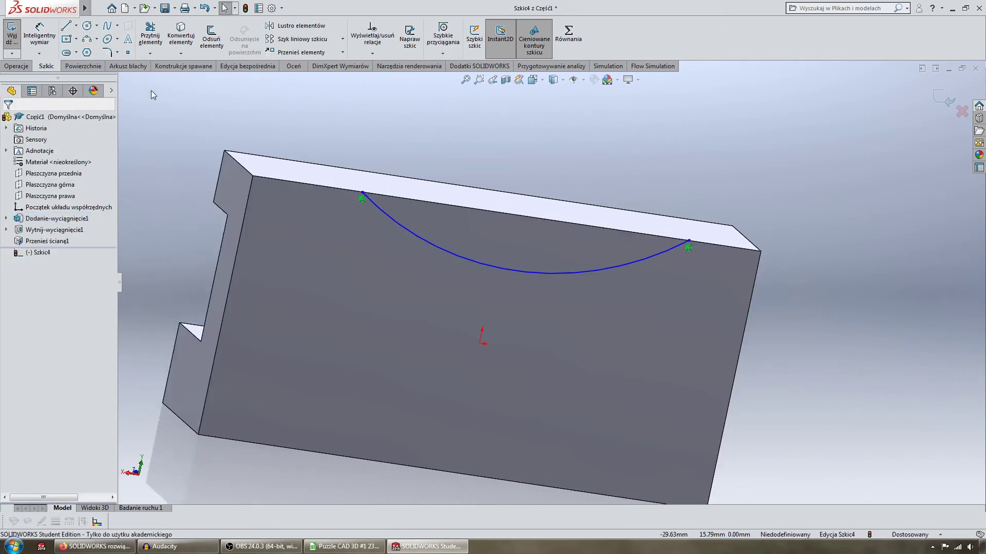
Draw a vertical construction line through the origin
left_click(69, 29)
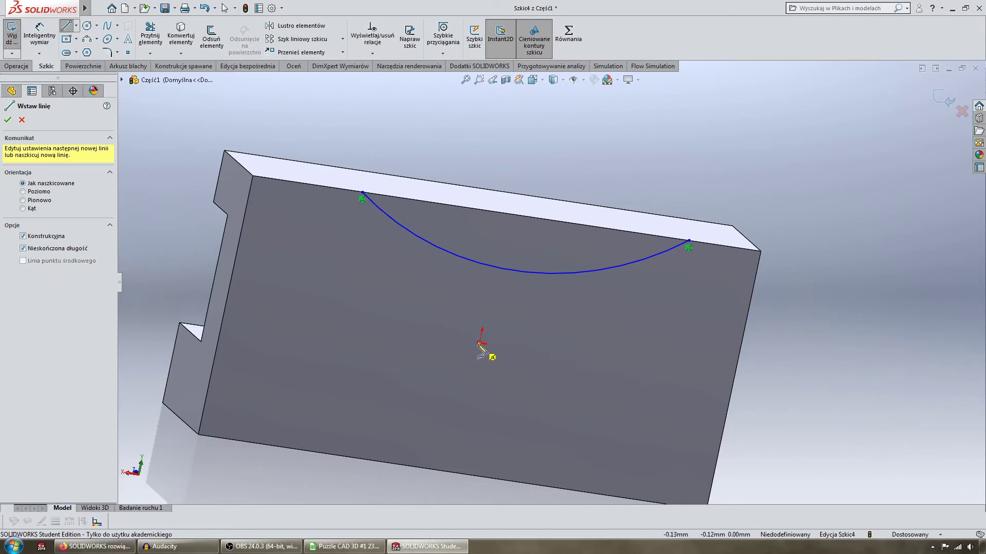
left_click_drag(480, 343, 480, 372)
key("Escape")
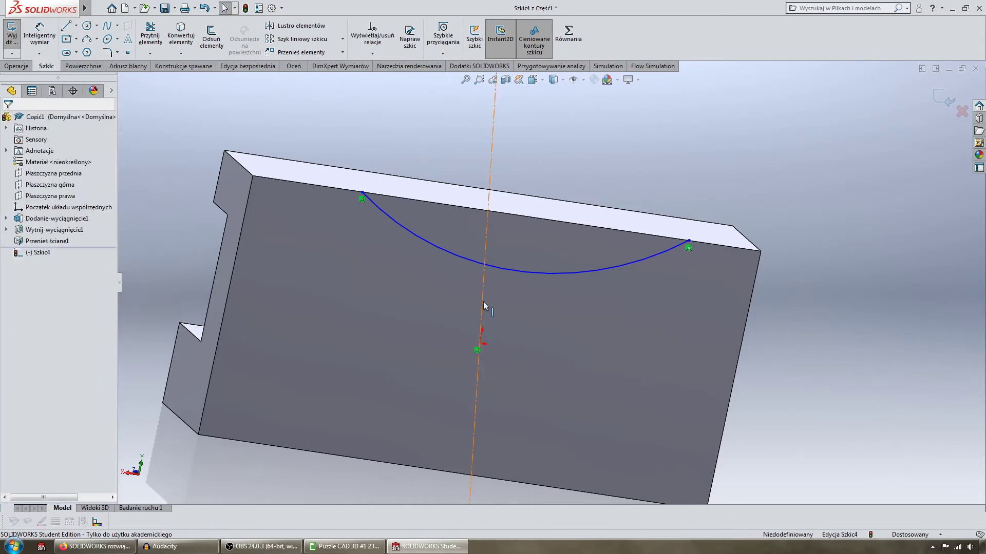
left_click(484, 306)
key("ctrl+8")
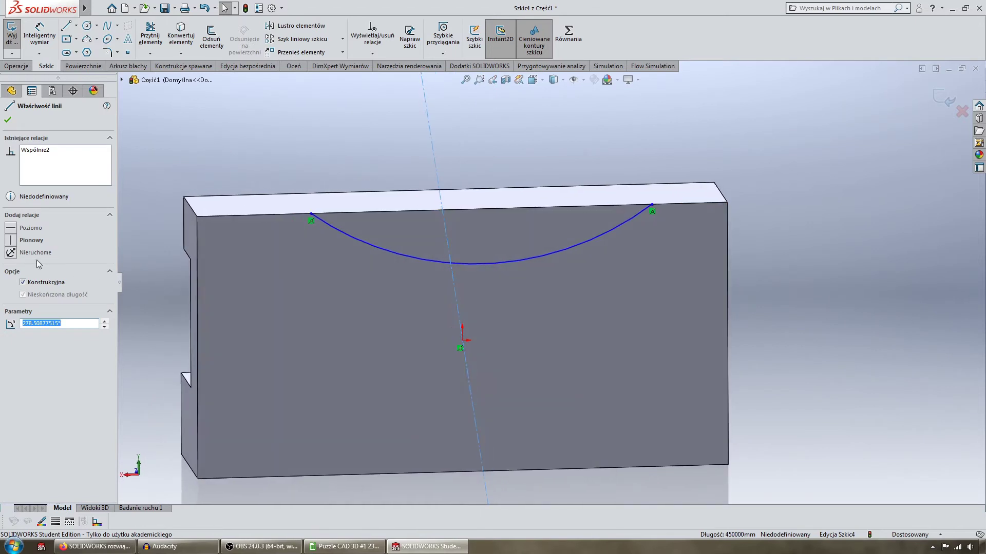
left_click(14, 241)
left_click(265, 146)
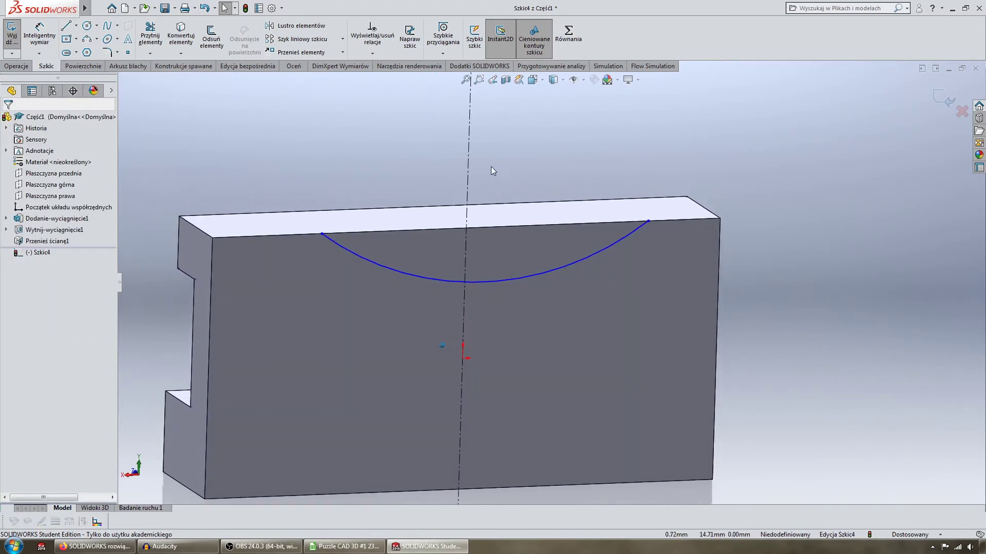
Make the arc's centre point coincident with the centerline
left_click(463, 187)
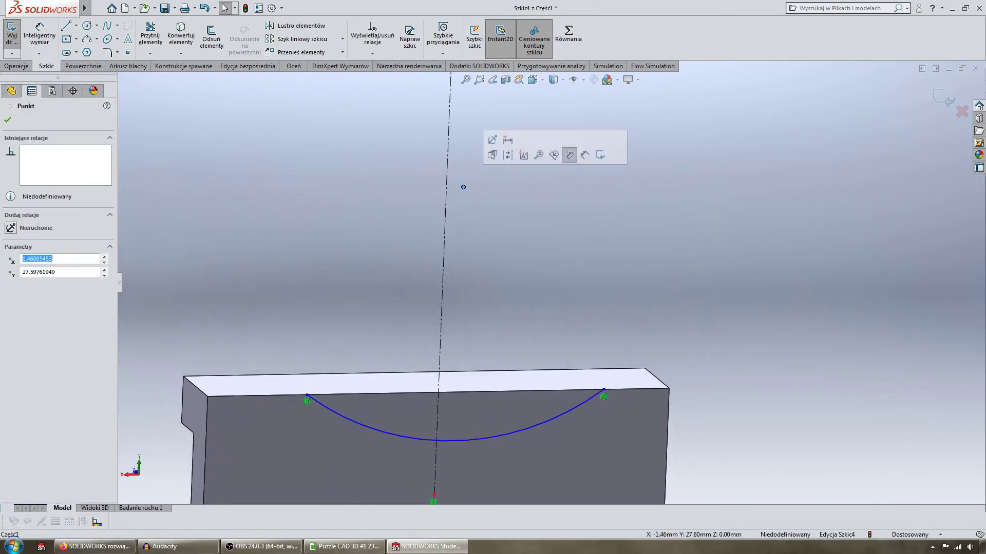
left_click(447, 163, "ctrl")
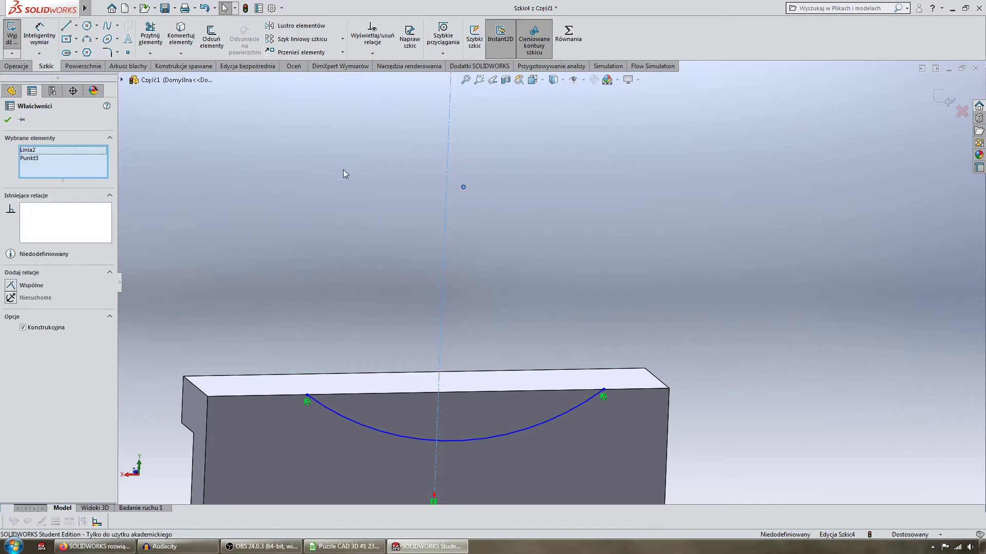
left_click(14, 283)
left_click(233, 242)
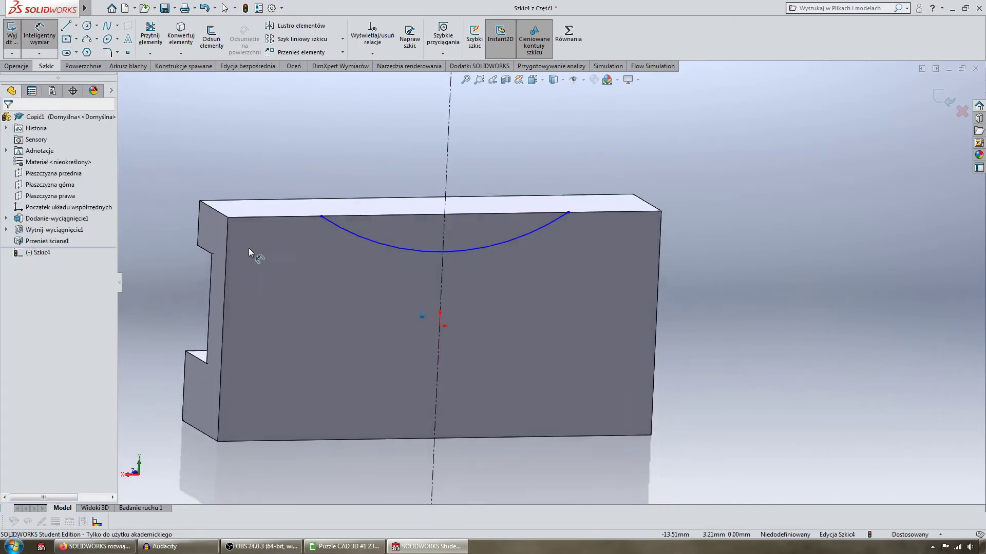
Dimension the arc's lowest point 14.5 mm above the bottom front edge
left_click(469, 437)
left_click(459, 253)
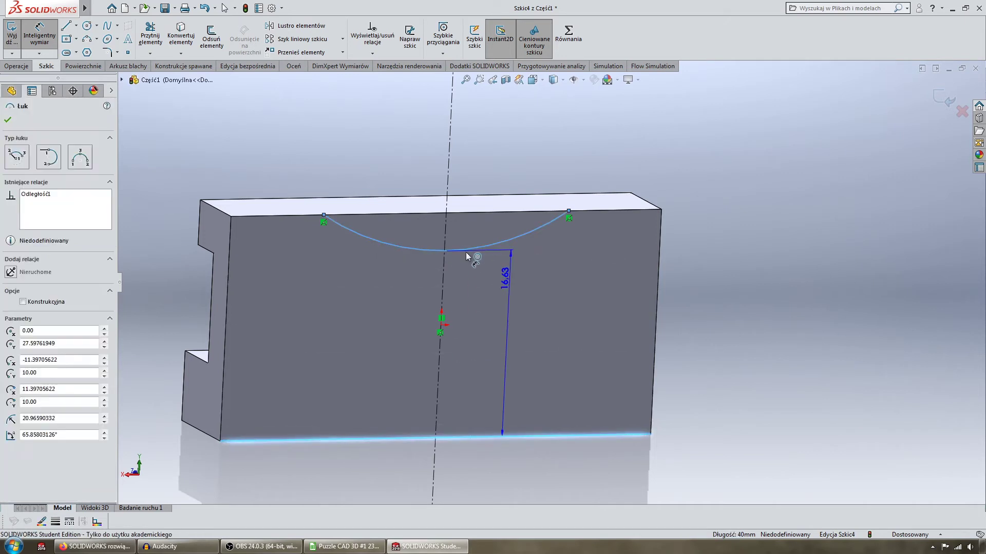
left_click(708, 331)
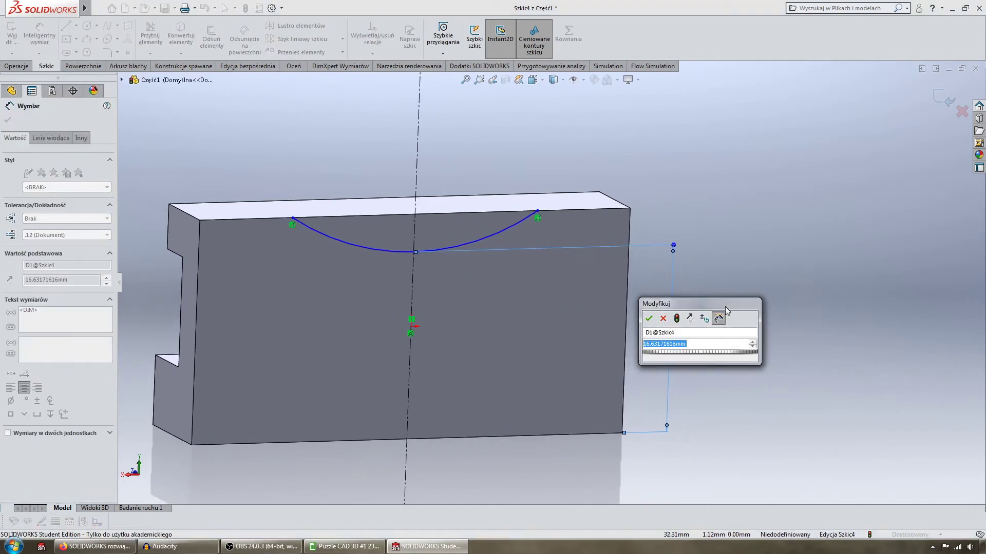
left_click_drag(723, 300, 784, 288)
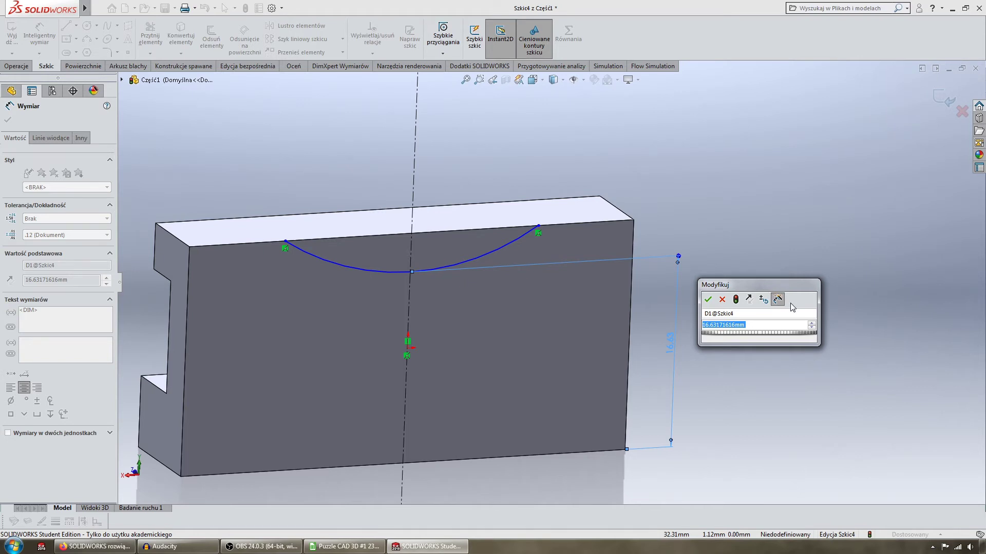
type("14.5")
key("Return")
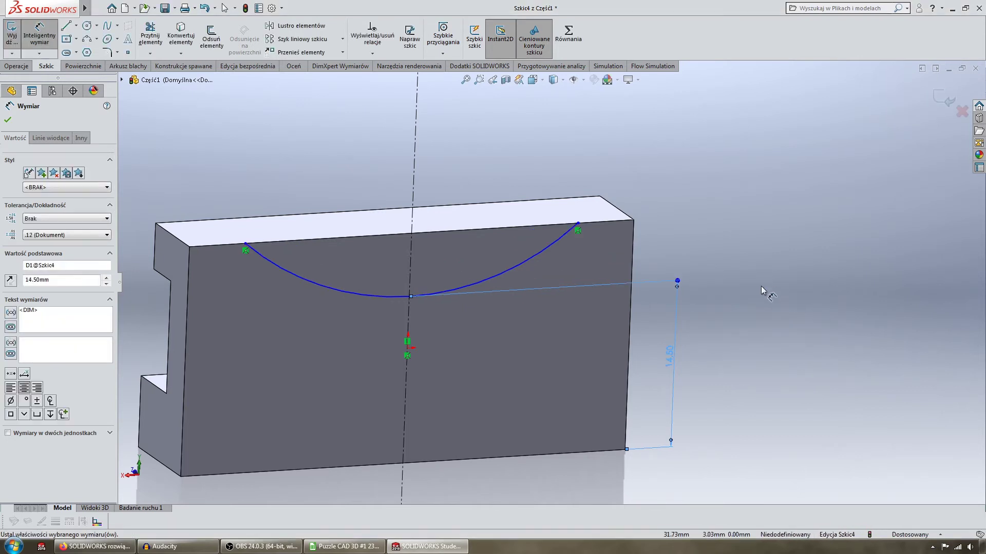
Give the arc a 26 mm radius and exit the sketch
left_click(531, 262)
left_click(500, 213)
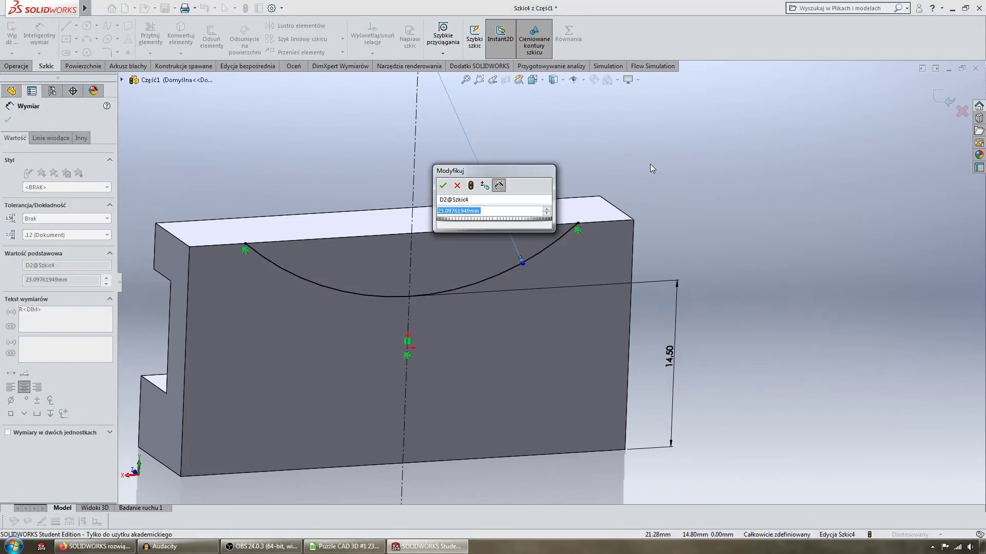
type("26")
key("Return")
key("Escape")
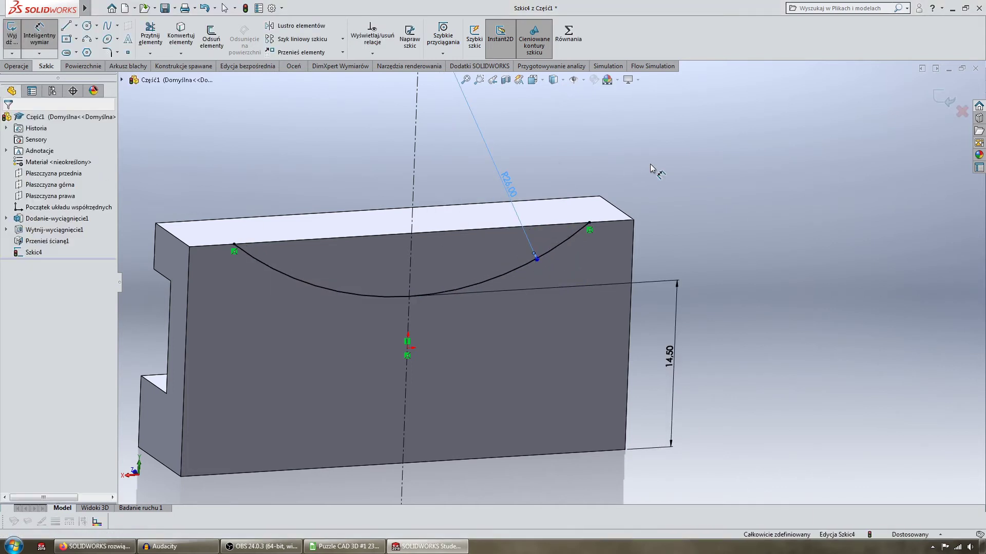
key("Left")
key("Left")
key("Left")
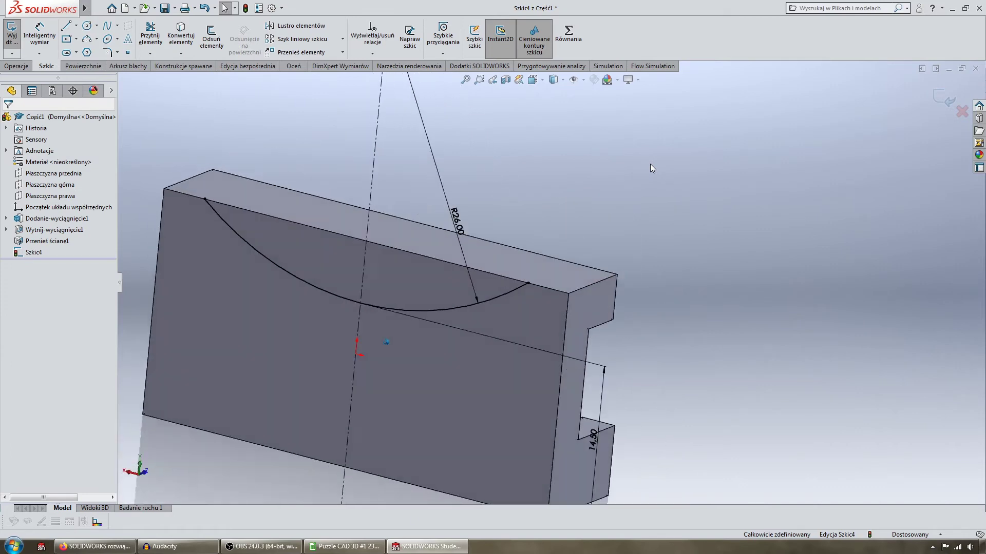
key("ctrl+b")
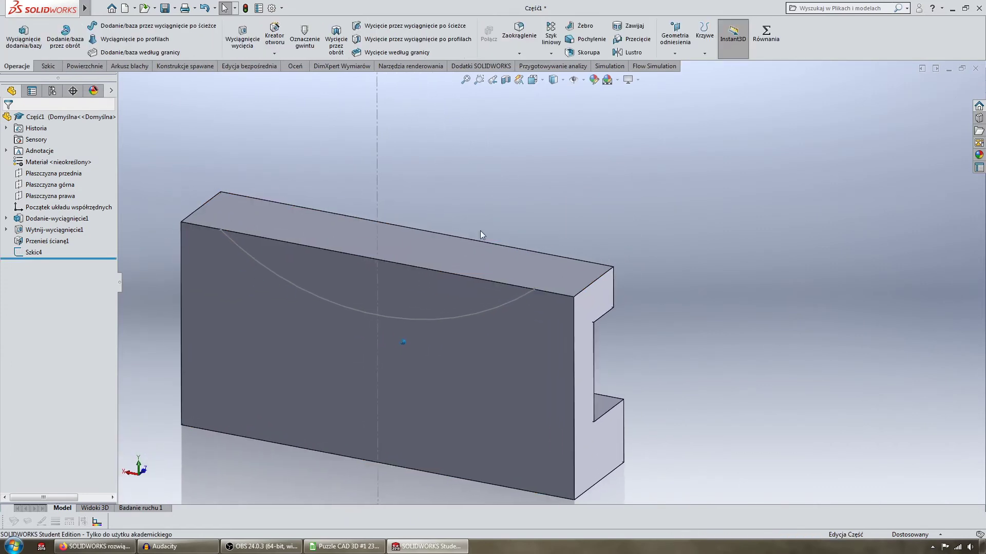
Extrude-cut the arc profile Through All in a single direction
left_click(247, 58)
left_click(255, 272)
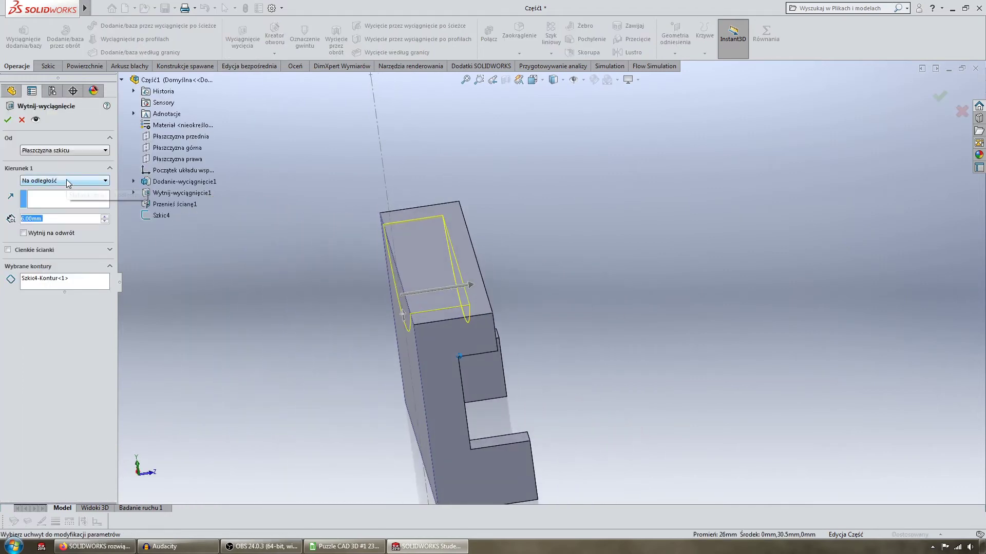
left_click(66, 181)
left_click(65, 203)
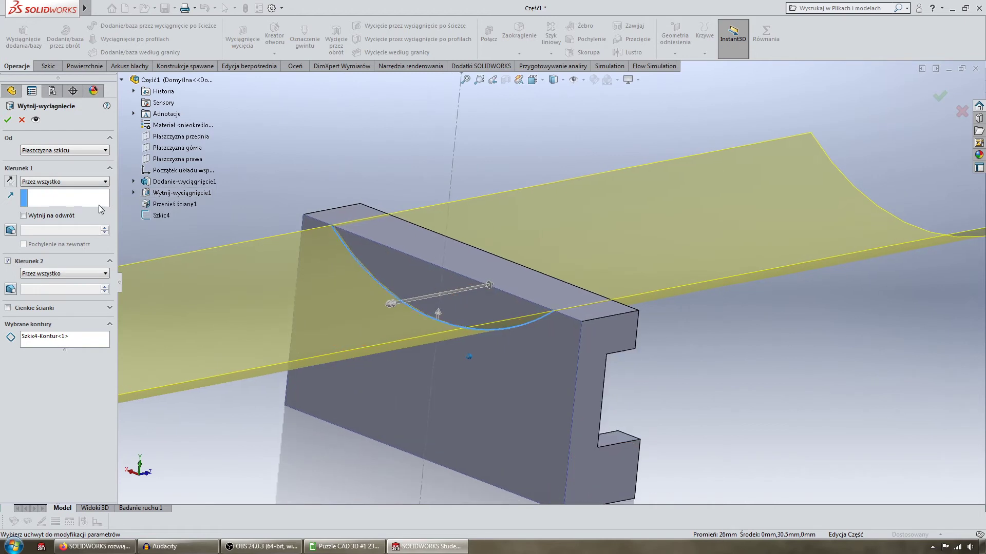
left_click(18, 262)
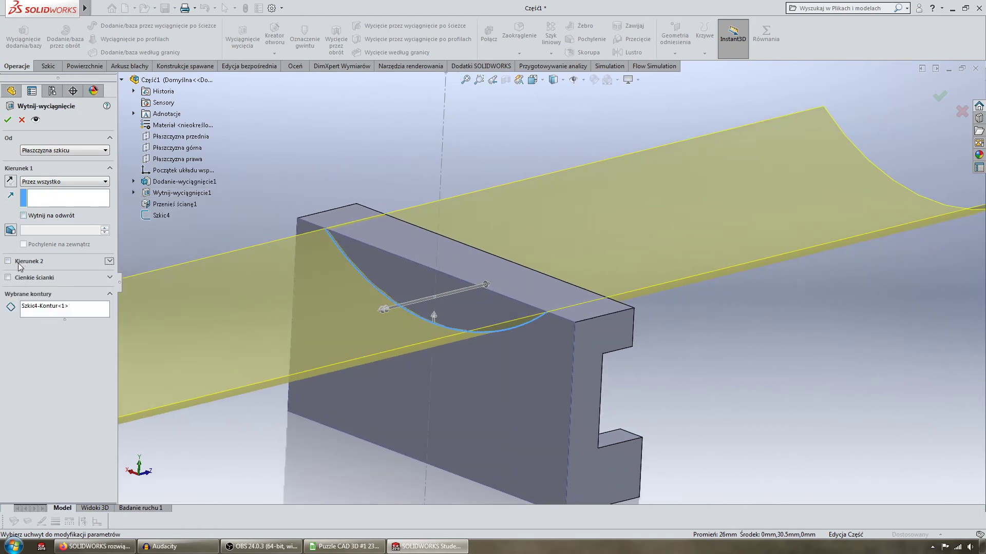
left_click(64, 184)
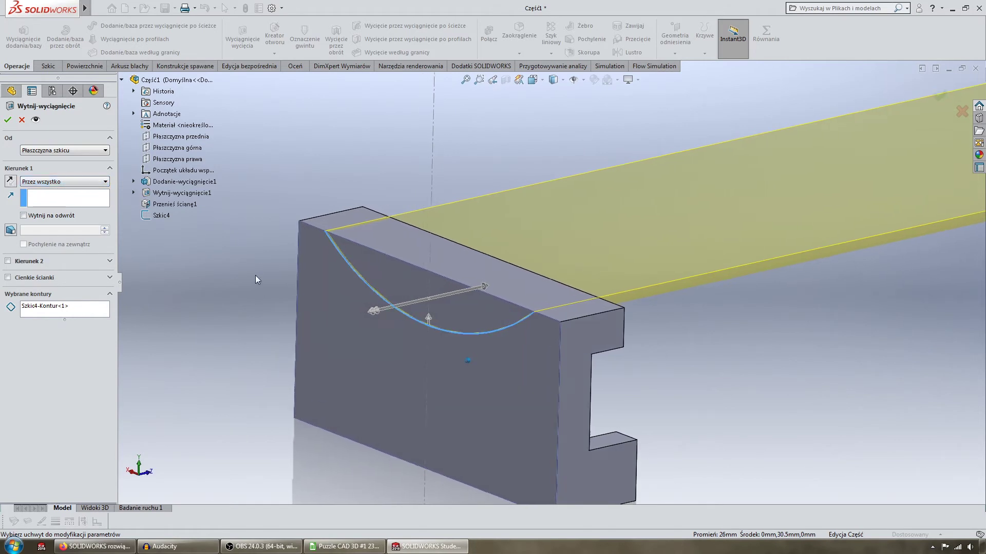
left_click(8, 120)
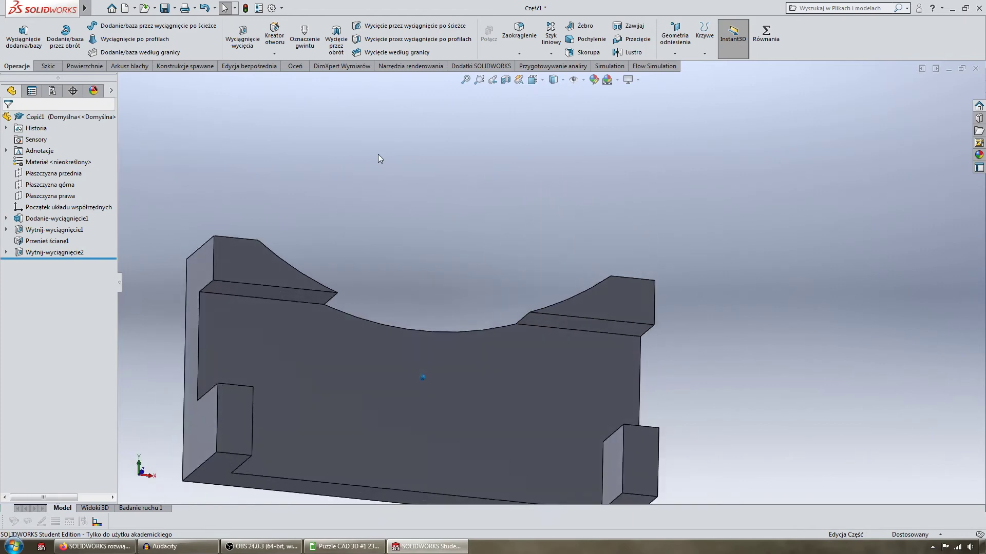
Fillet the notch's left and right end edges with a 1 mm radius
left_click(522, 41)
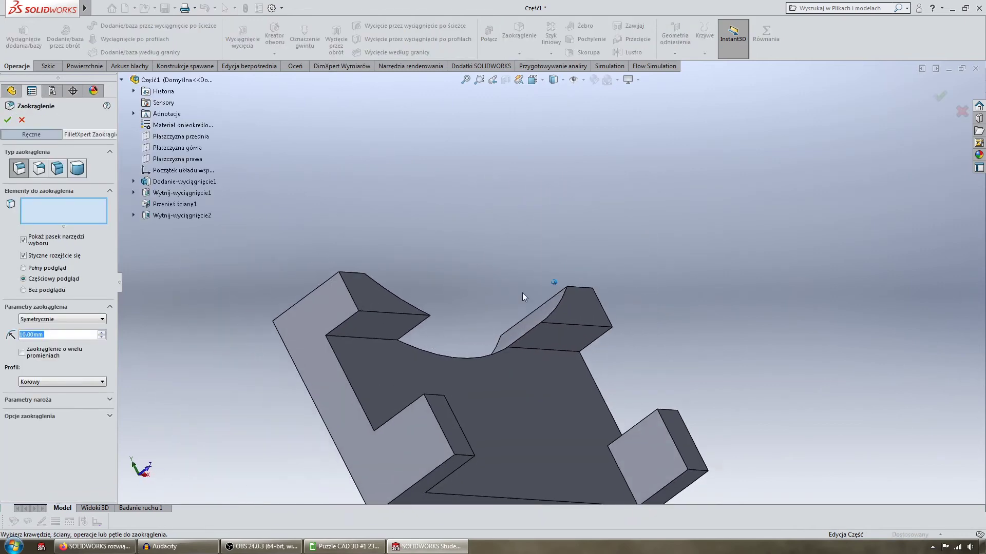
left_click(529, 334)
left_click(276, 297)
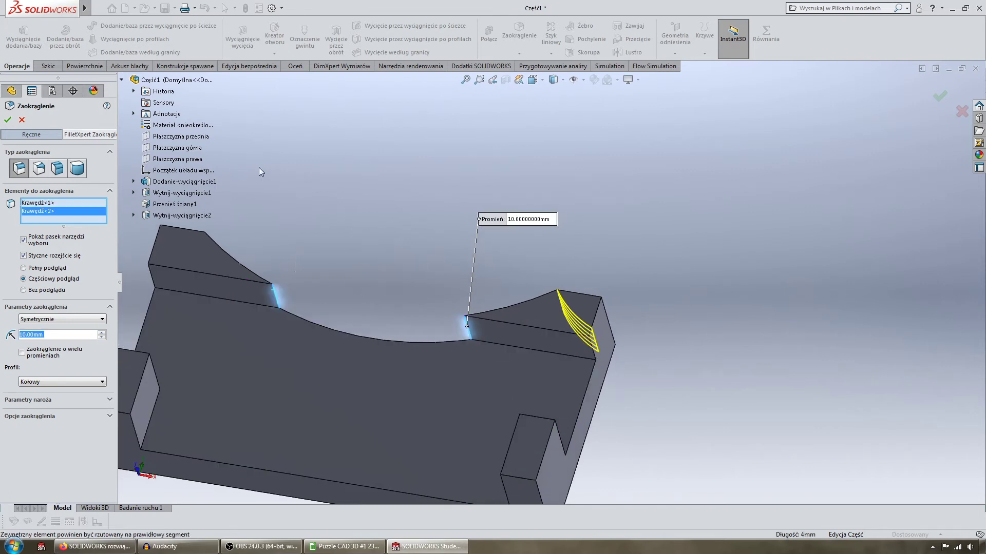
type("1")
key("Return")
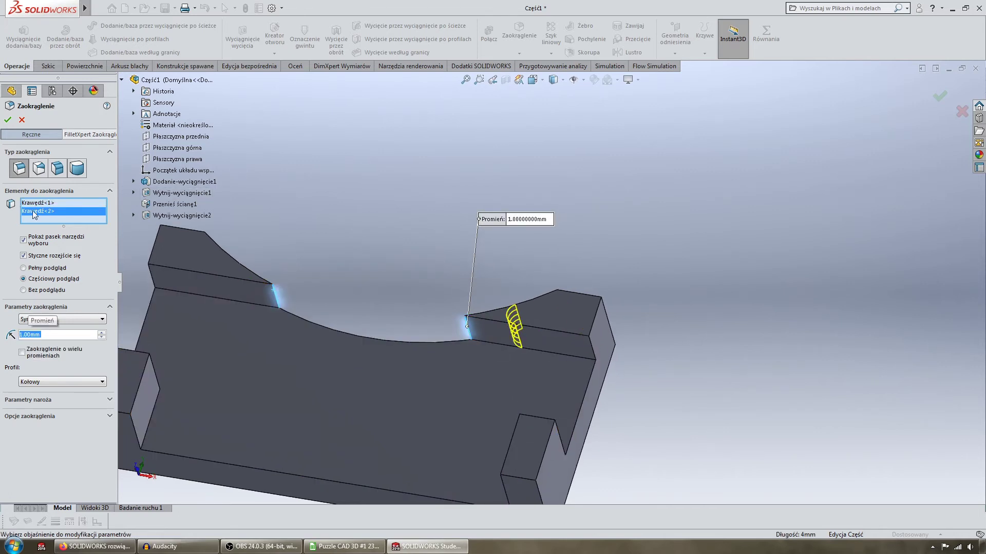
left_click(8, 119)
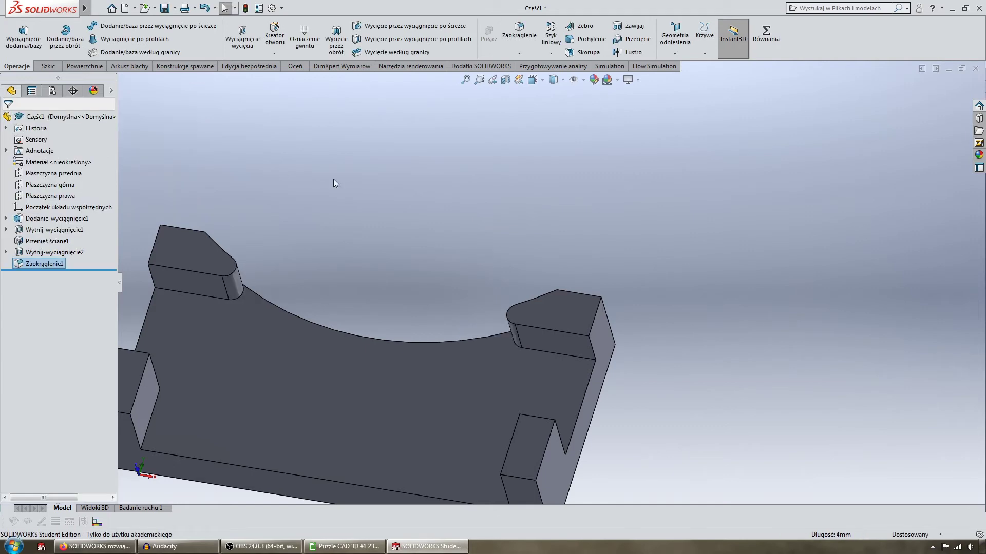
Fillet the two lower inner corner edges at 1 mm
key("Left")
key("Left")
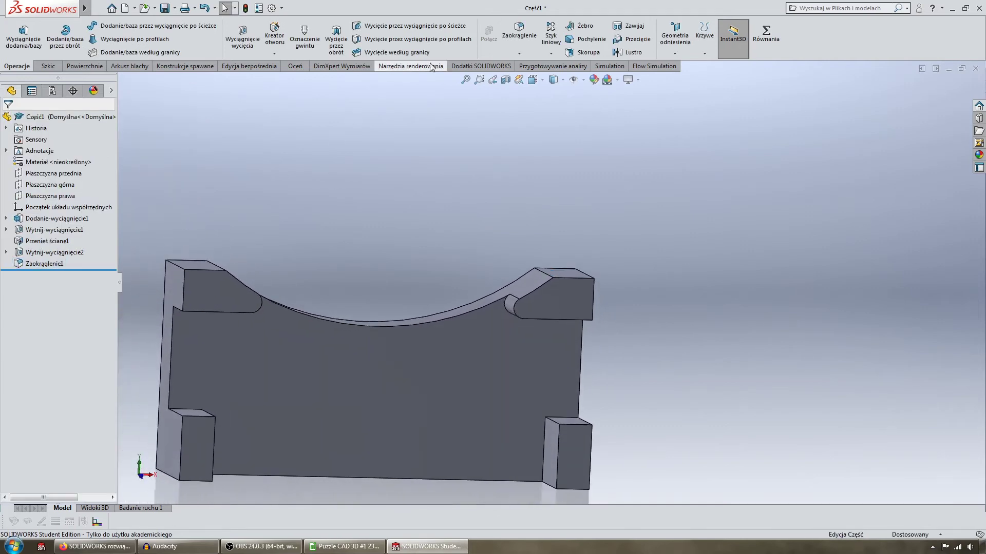
left_click(519, 34)
left_click(226, 406)
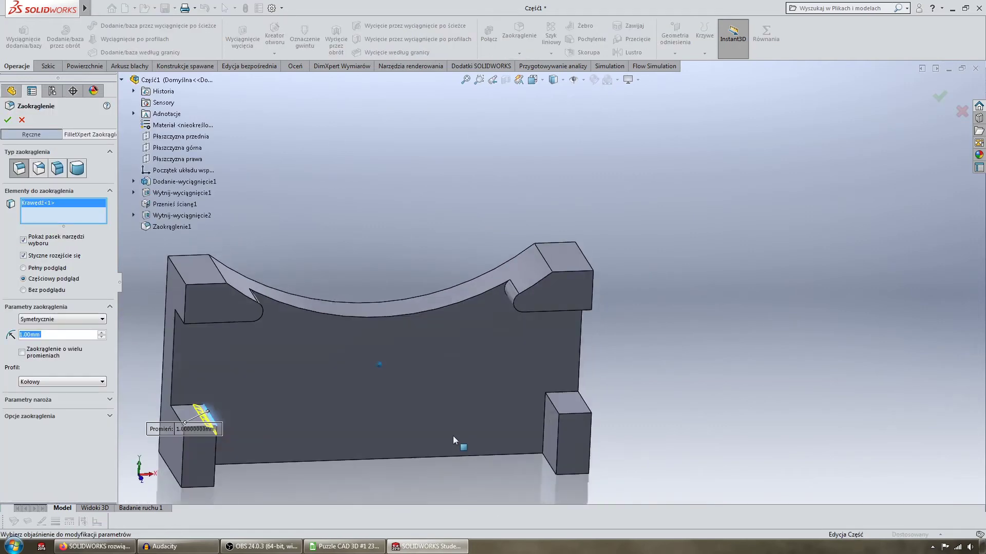
left_click(545, 404)
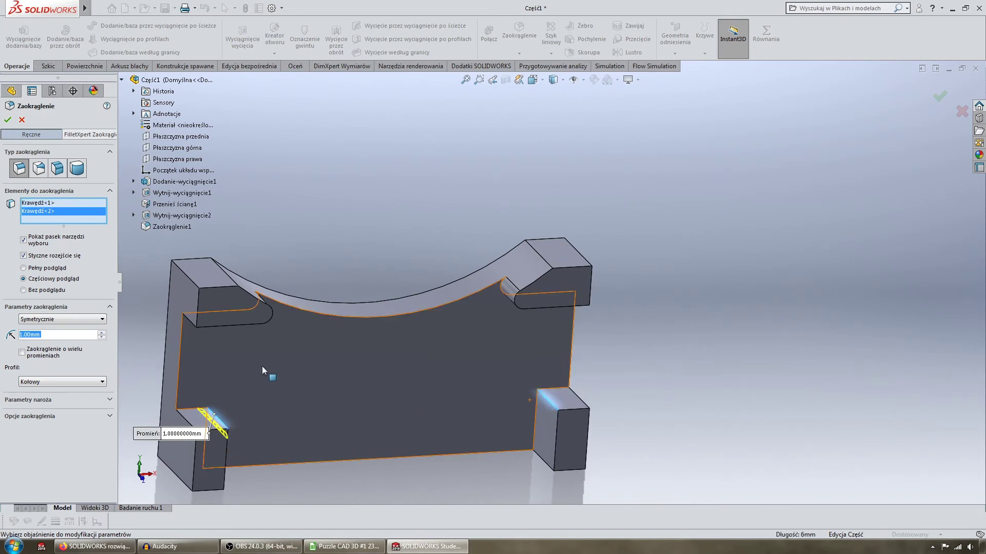
left_click(7, 120)
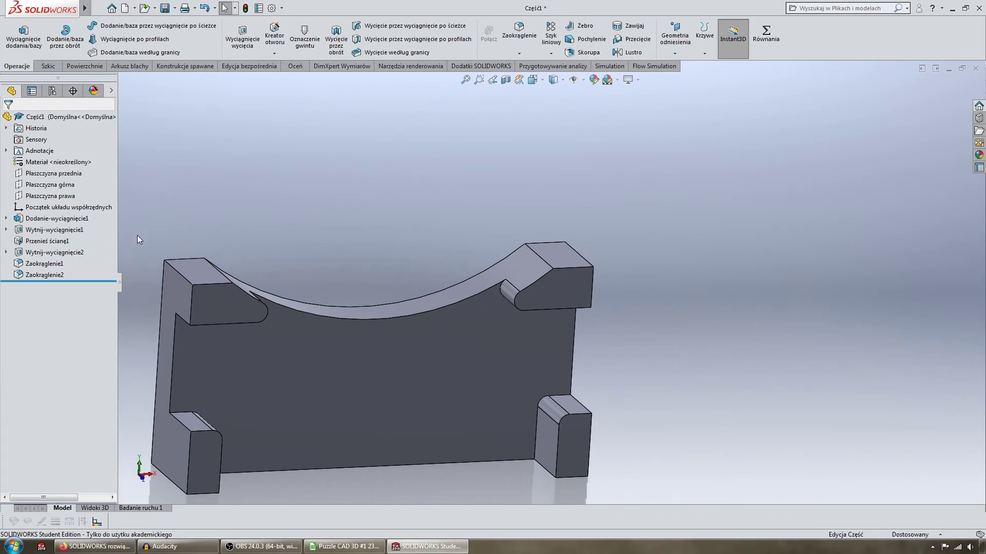
Rotate the part with the arrow keys to inspect its underside and sides
key("Down")
key("Down")
key("Down")
key("Down")
key("Right")
key("Right")
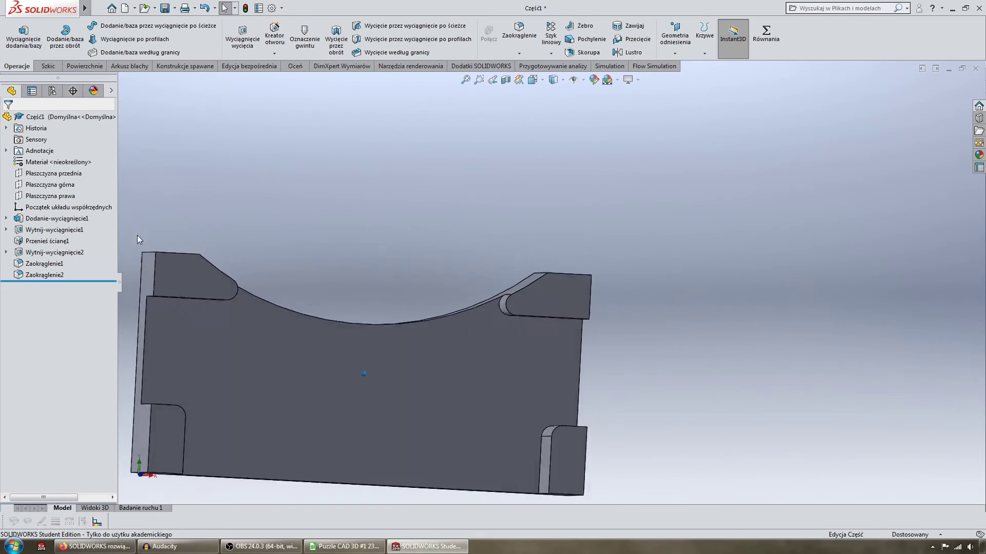
key("Right")
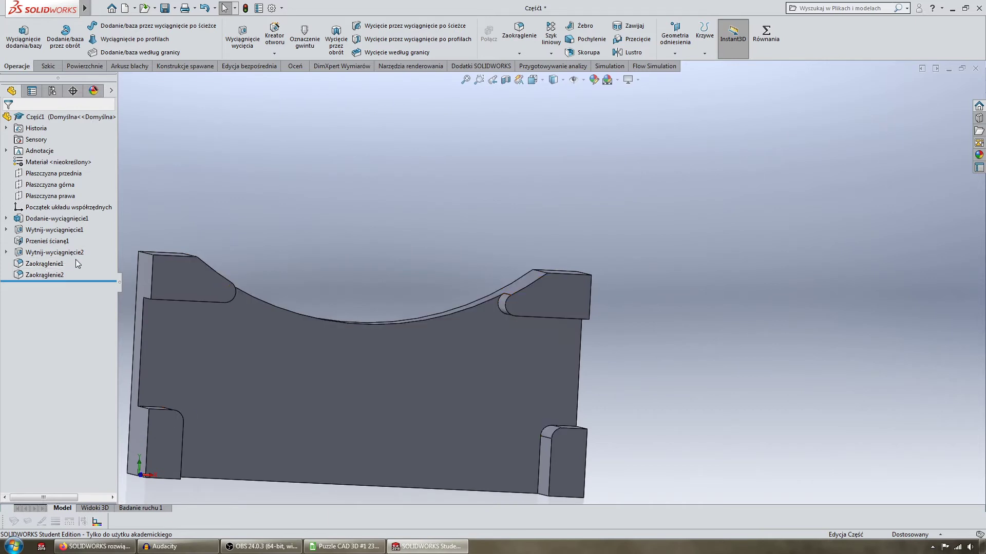
key("shift+Right")
key("shift+Right")
key("Left")
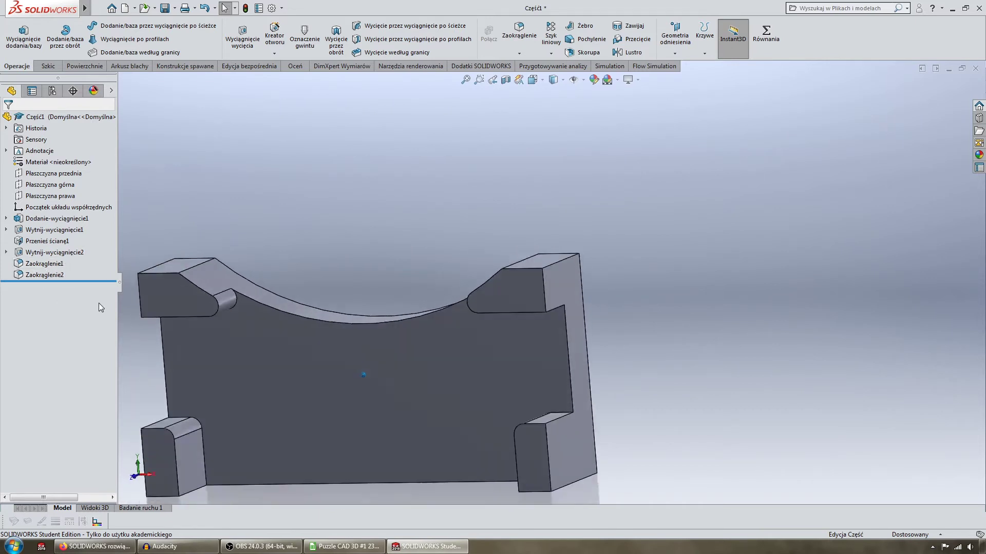
key("Left")
key("Up")
key("Up")
key("Down")
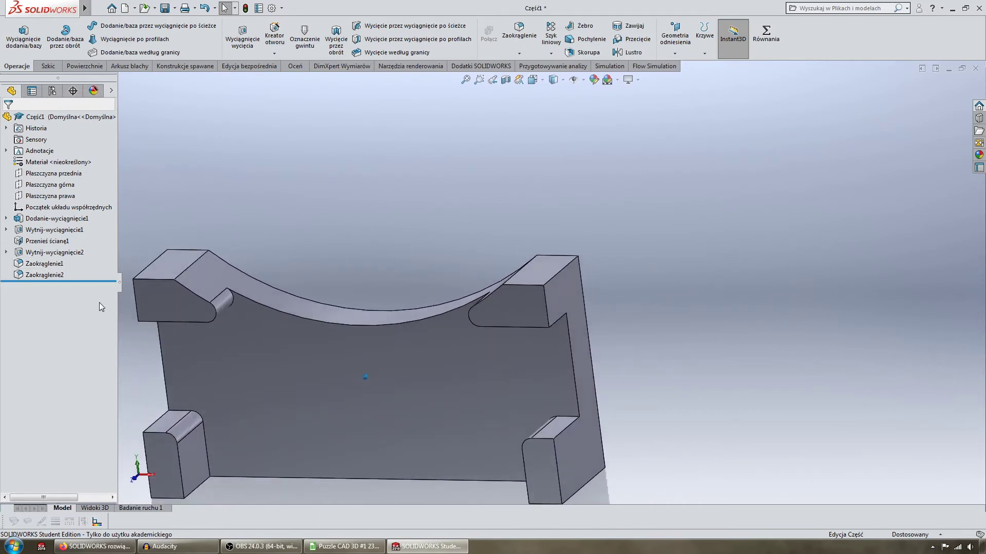
key("Down")
key("Right")
key("Right")
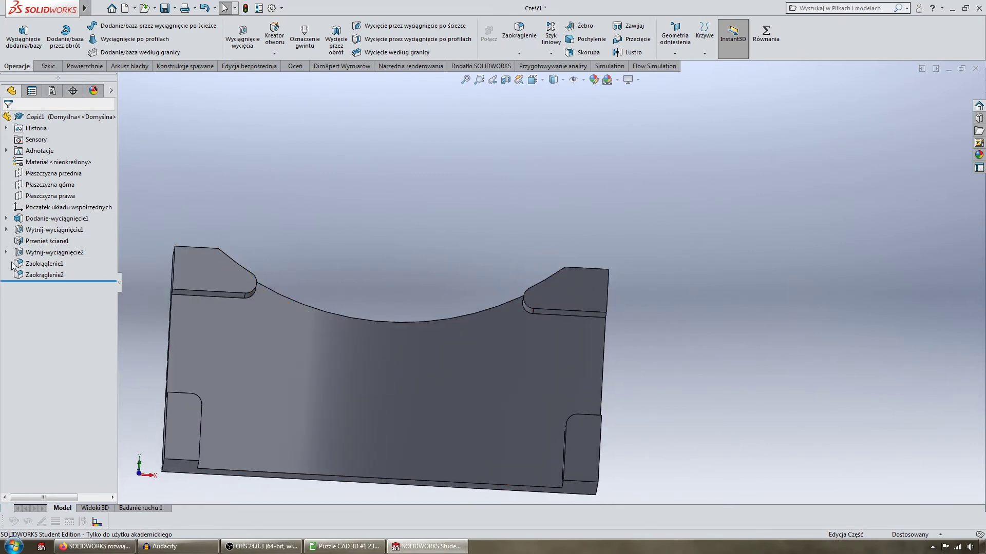
Roll the model back above Zaokrąglenie1 so both fillets are suppressed
key("Up")
key("Up")
key("Left")
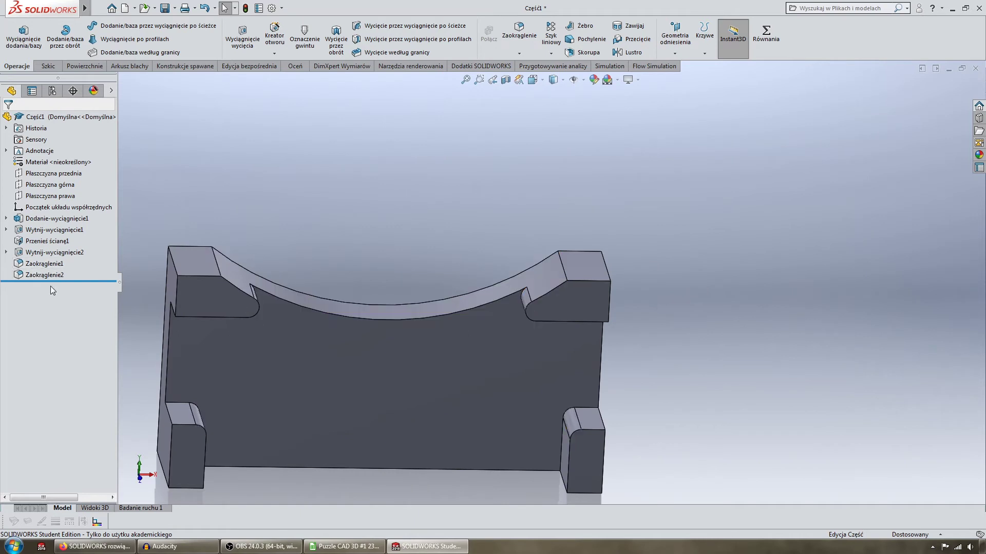
key("Left")
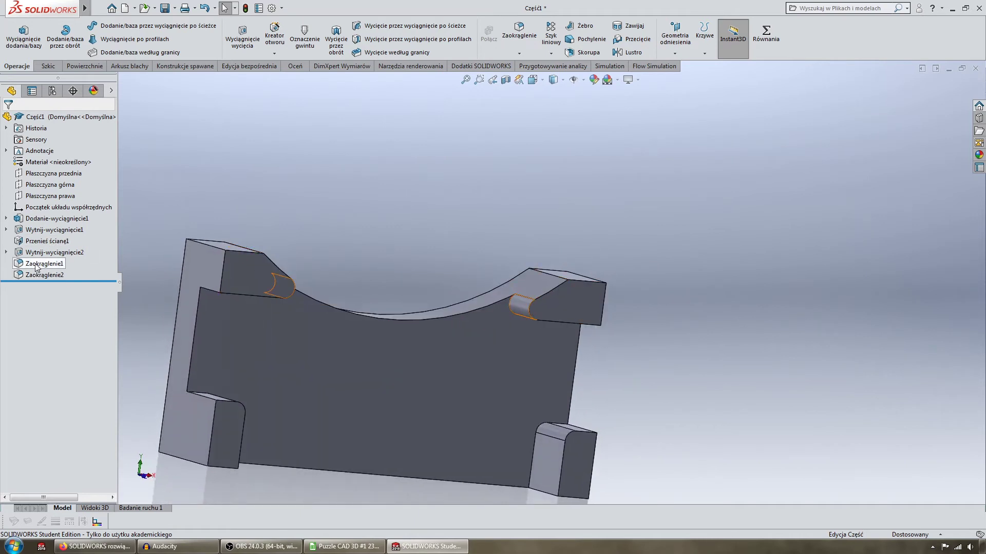
key("Left")
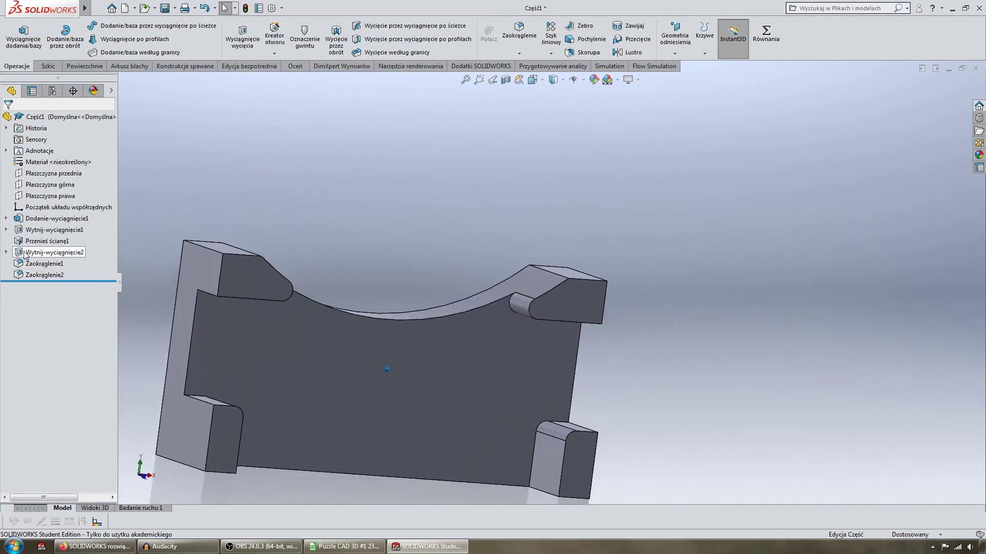
key("Left")
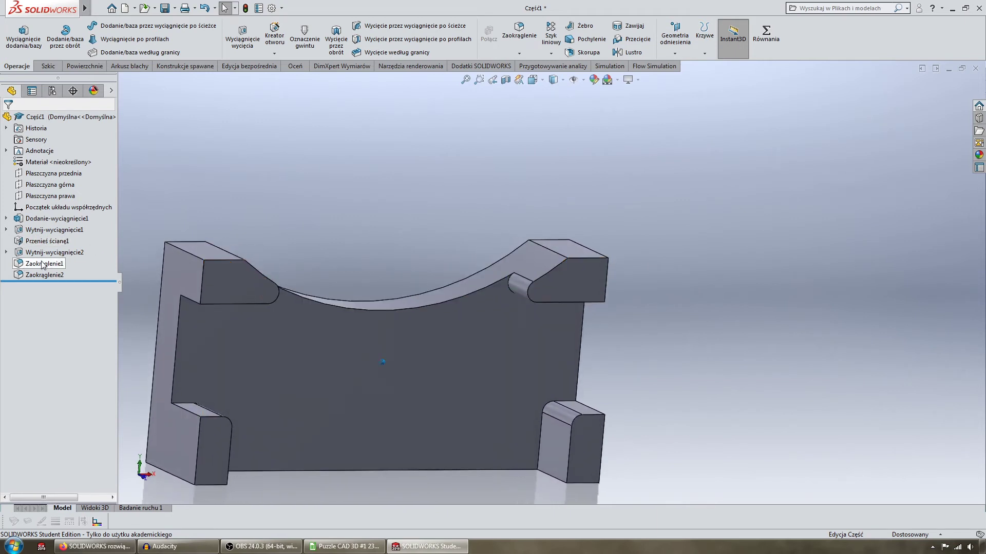
left_click_drag(88, 281, 89, 258)
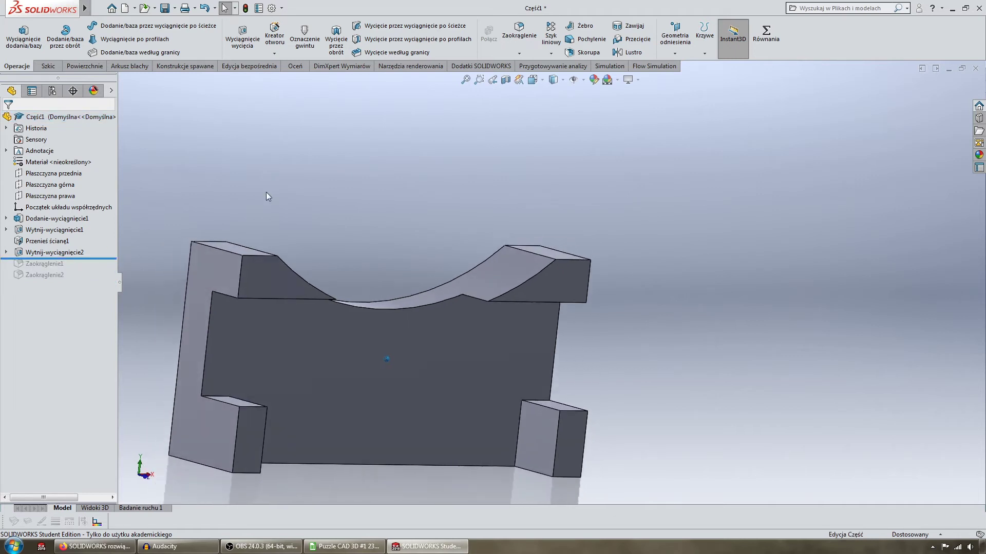
middle_click_drag(266, 192, 186, 205)
Start a sketch on the front C-shaped face and place a point on its lower arm
middle_click_drag(222, 315, 301, 331)
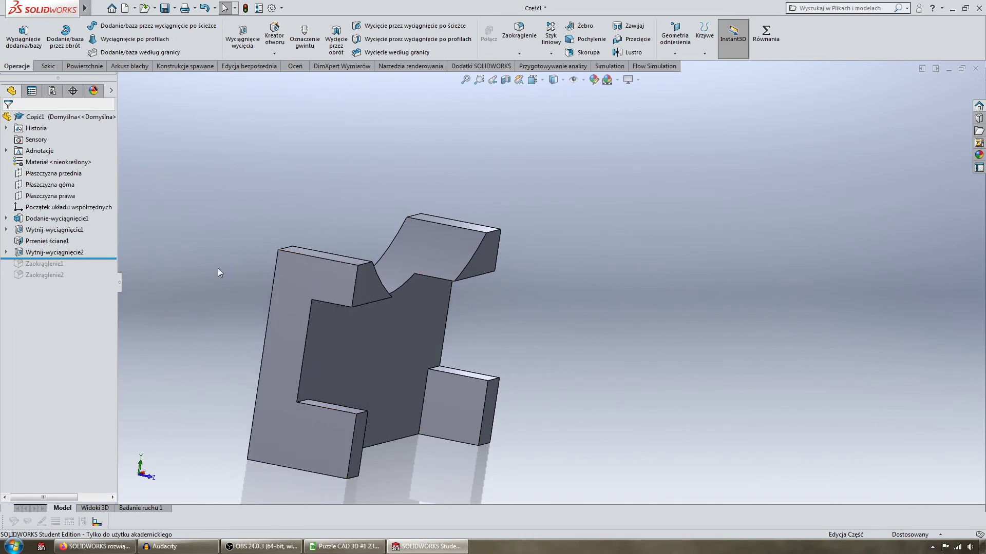
mouse_move(217, 268)
middle_mouse_down()
mouse_move(321, 332)
mouse_move(384, 413)
middle_mouse_up()
left_click(383, 398)
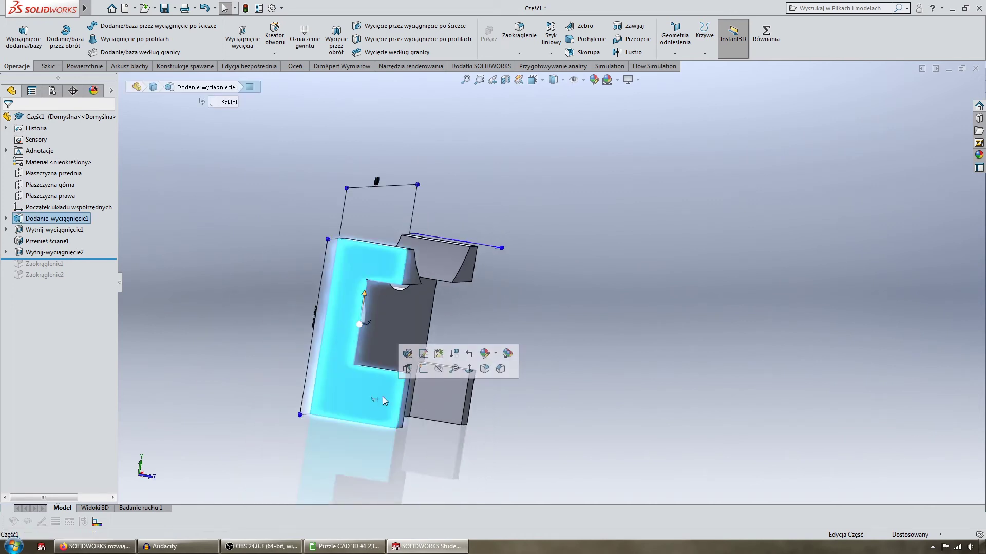
left_click(438, 369)
left_click(61, 252)
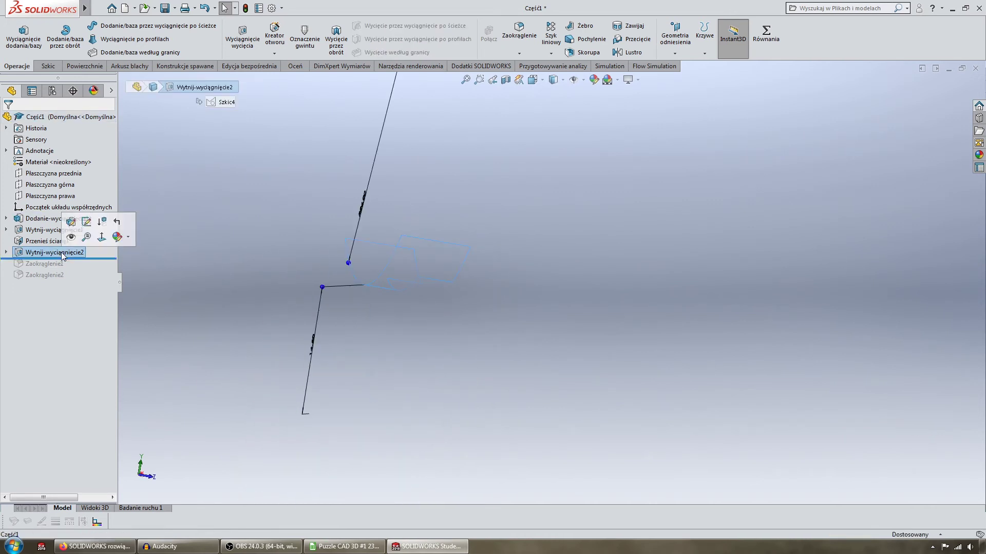
left_click(72, 237)
left_click(349, 403)
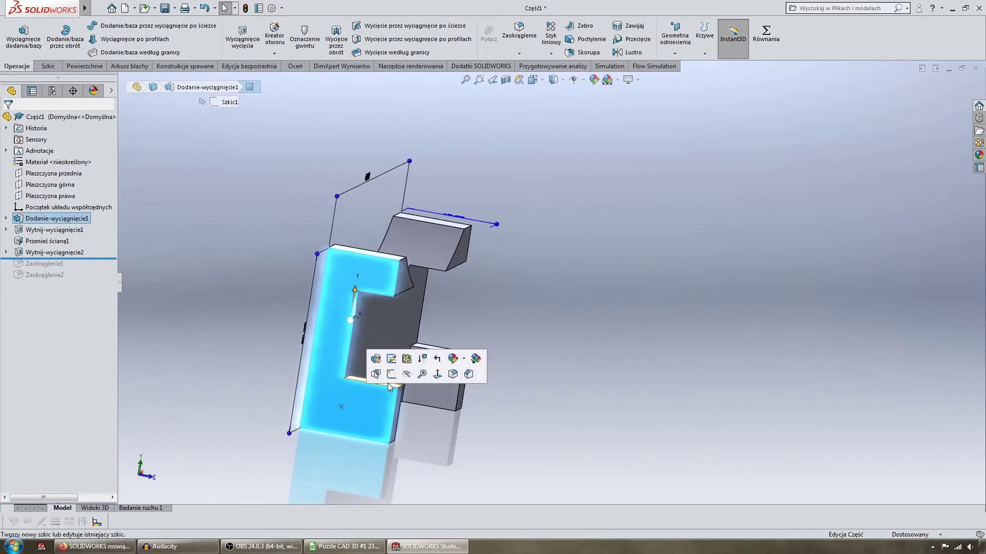
left_click(412, 382)
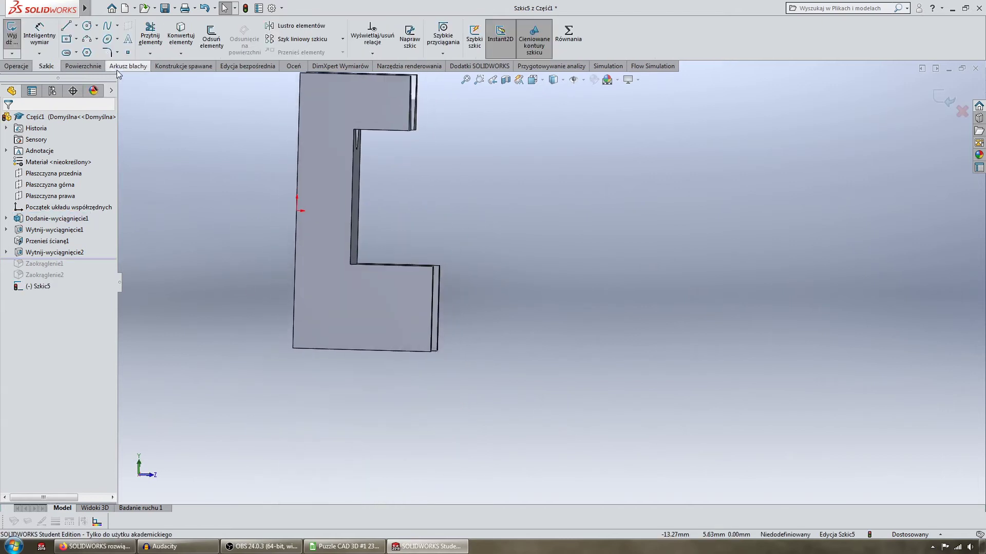
left_click(128, 52)
left_click(340, 349)
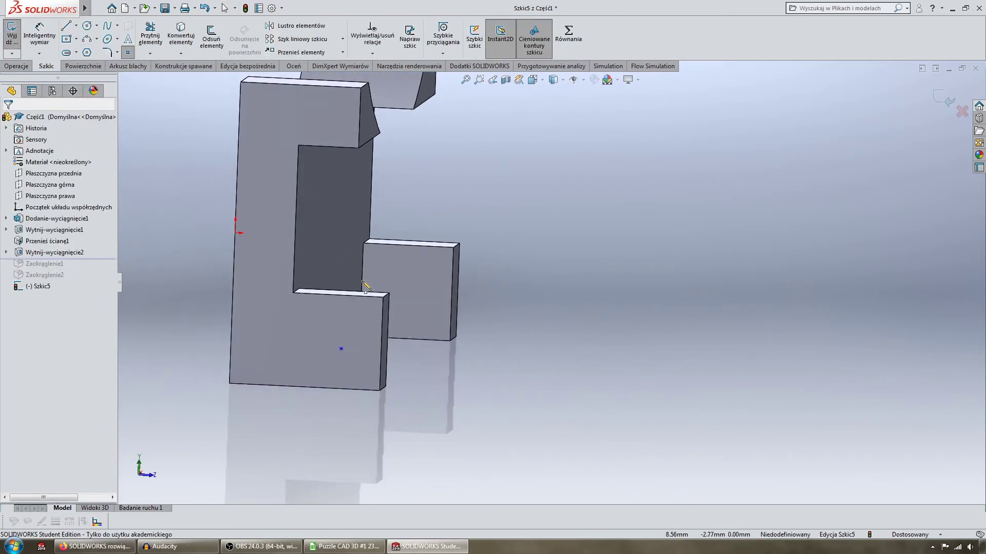
Dimension the point 3 mm from the bottom edge and 3 mm from the side edge
key("d")
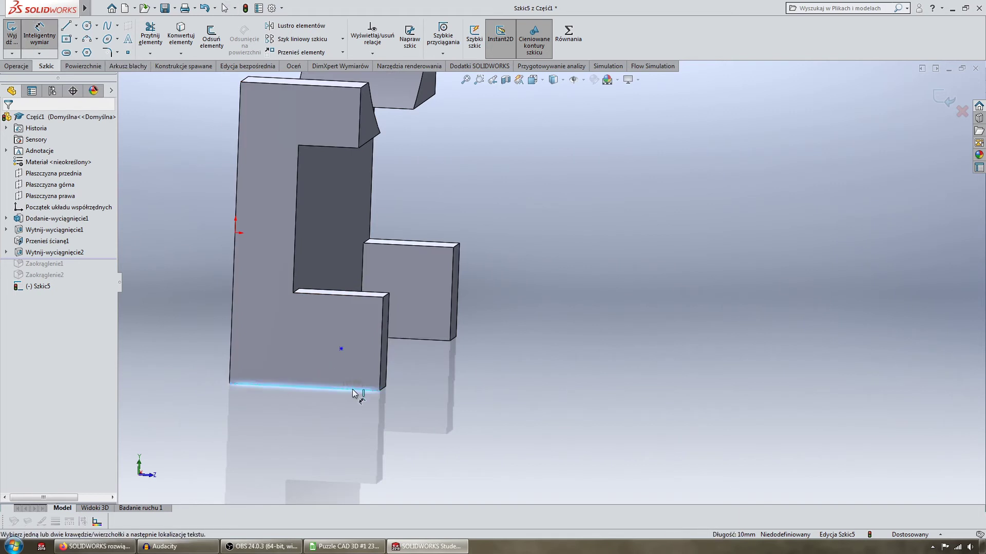
left_click(341, 349)
left_click(485, 377)
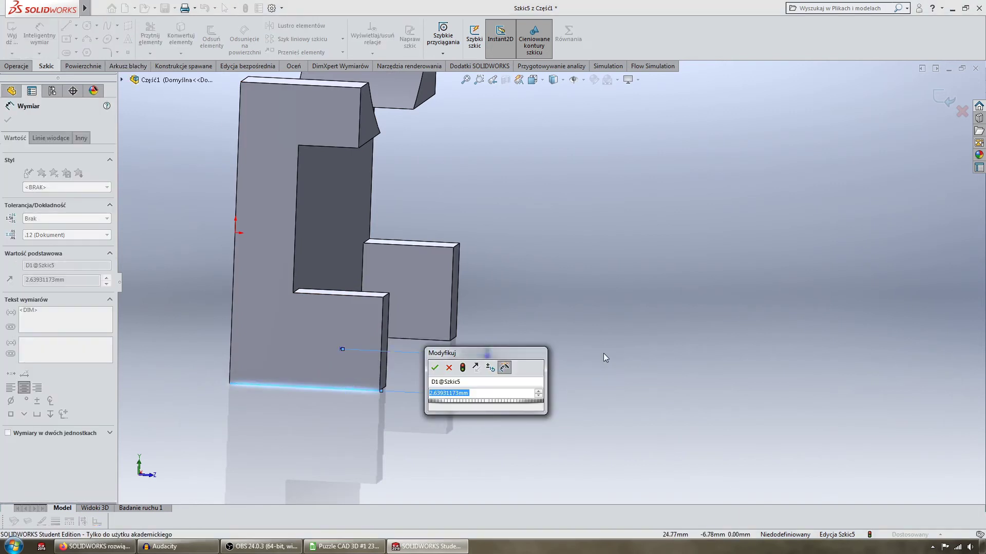
key("Return")
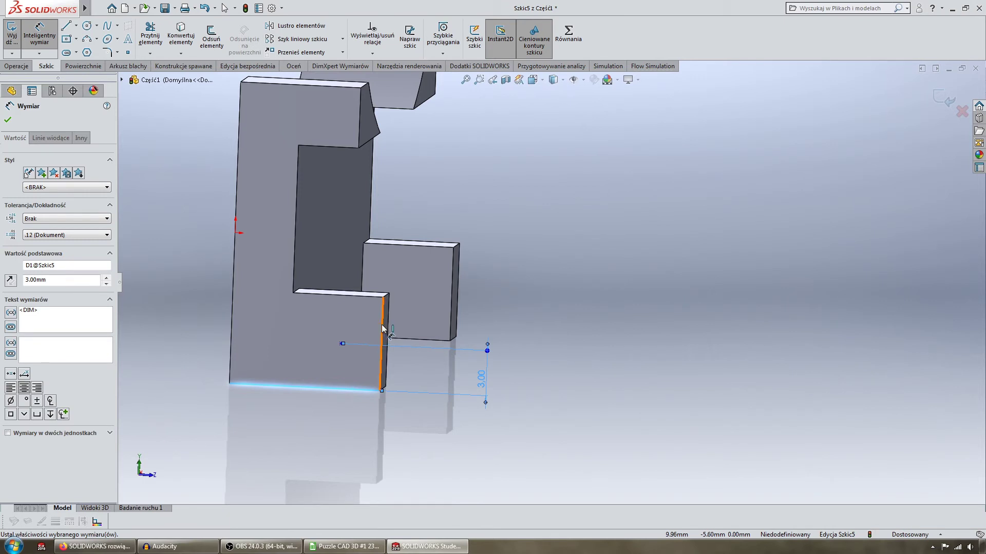
left_click(383, 328)
left_click(343, 343)
left_click(396, 437)
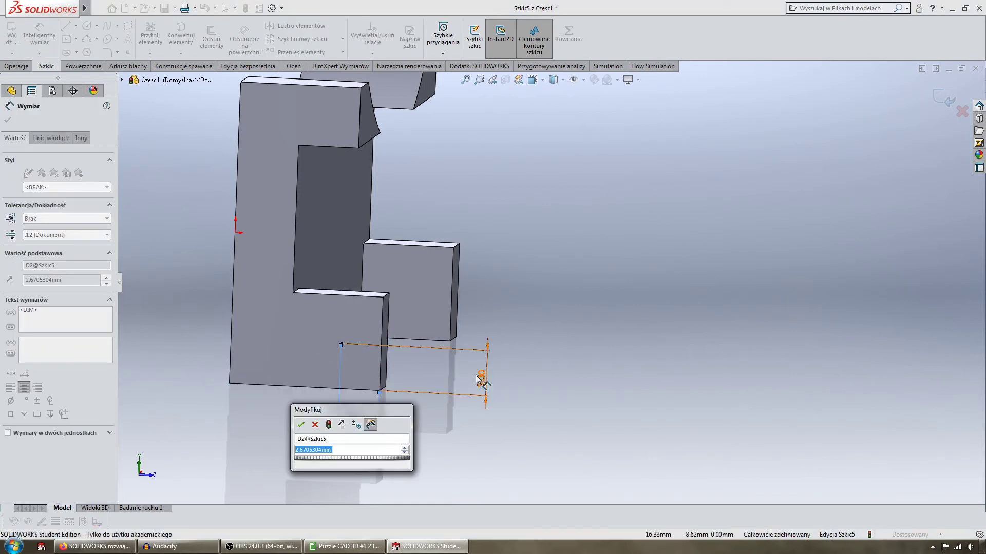
type("3")
key("Return")
key("Escape")
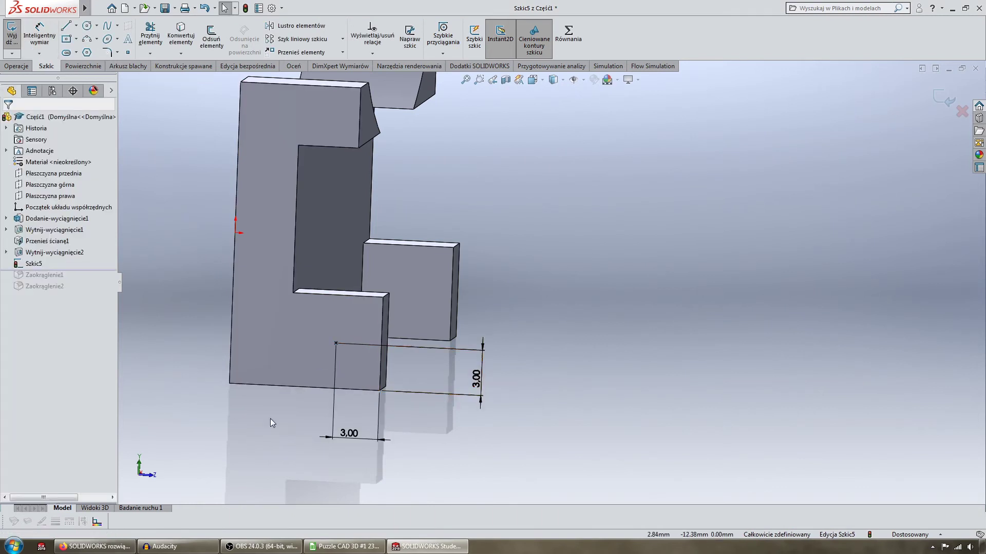
mouse_move(334, 385)
middle_mouse_down()
mouse_move(412, 405)
mouse_move(403, 470)
mouse_move(411, 459)
mouse_move(267, 324)
mouse_move(230, 173)
middle_mouse_up()
scroll(230, 173, "down", 2)
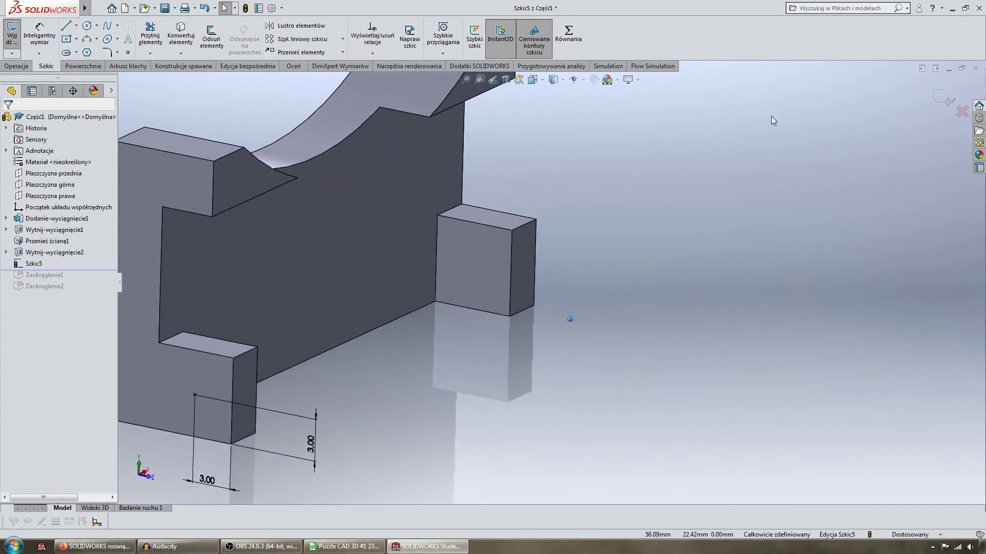
Place an ISO M3 tapped hole at the sketch point with an Up To Next end condition
left_click(944, 99)
mouse_move(703, 180)
middle_mouse_down()
mouse_move(510, 183)
mouse_move(251, 126)
mouse_move(405, 87)
mouse_move(339, 72)
middle_mouse_up()
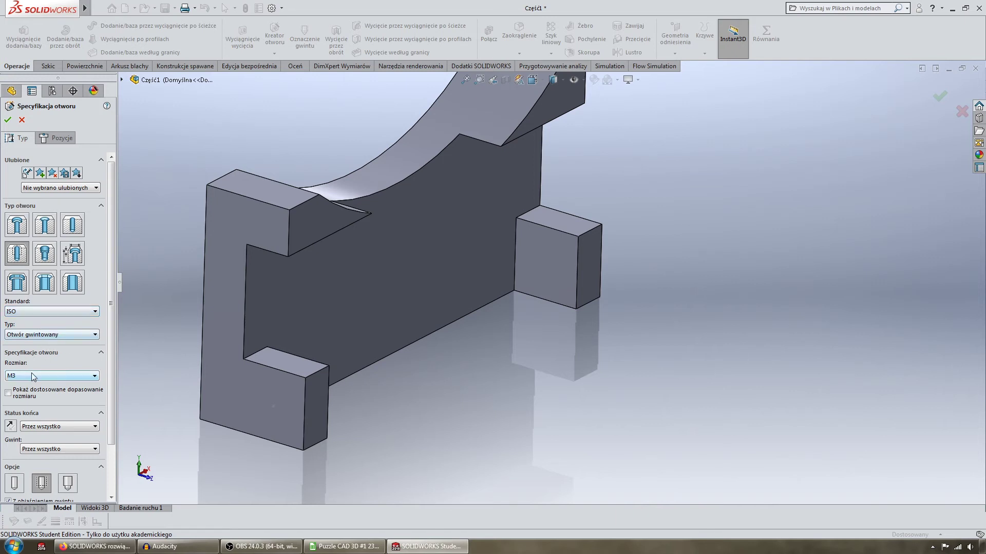
left_click(62, 138)
left_click(275, 403)
left_click(274, 407)
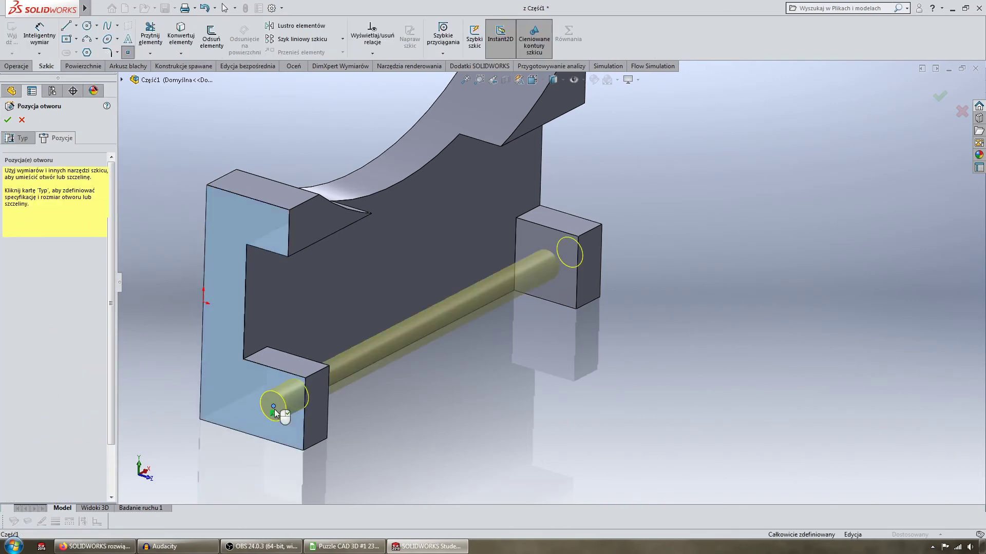
left_click(20, 138)
left_click(73, 427)
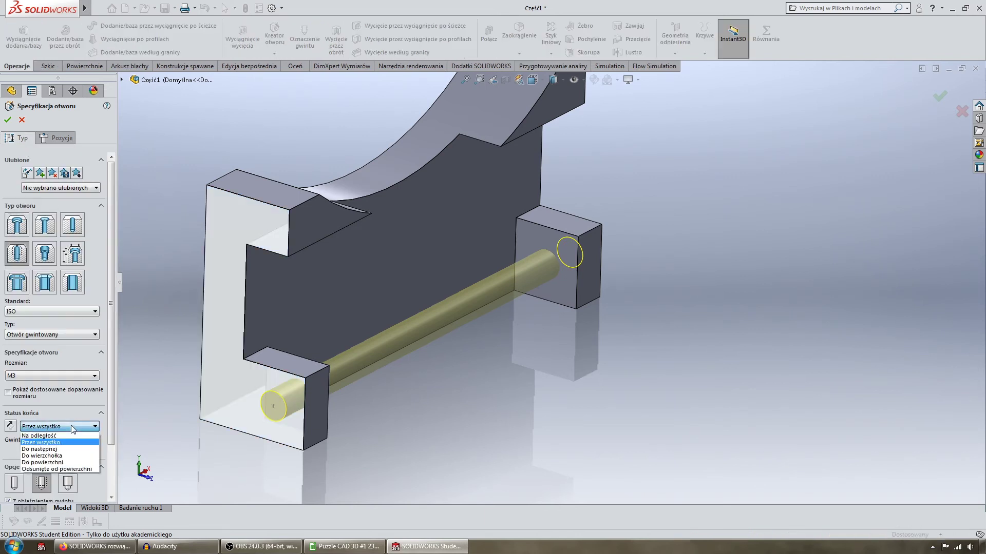
left_click(71, 449)
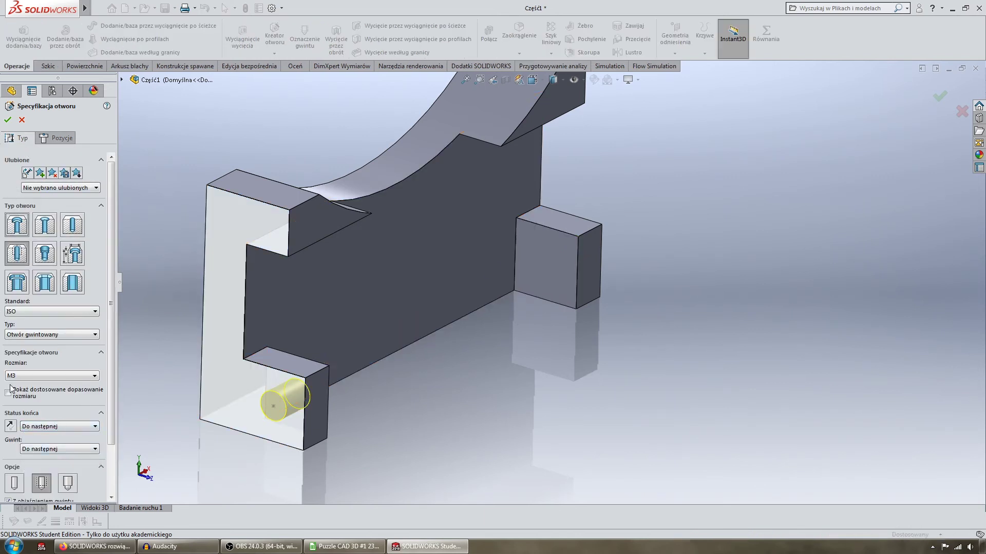
left_click(8, 120)
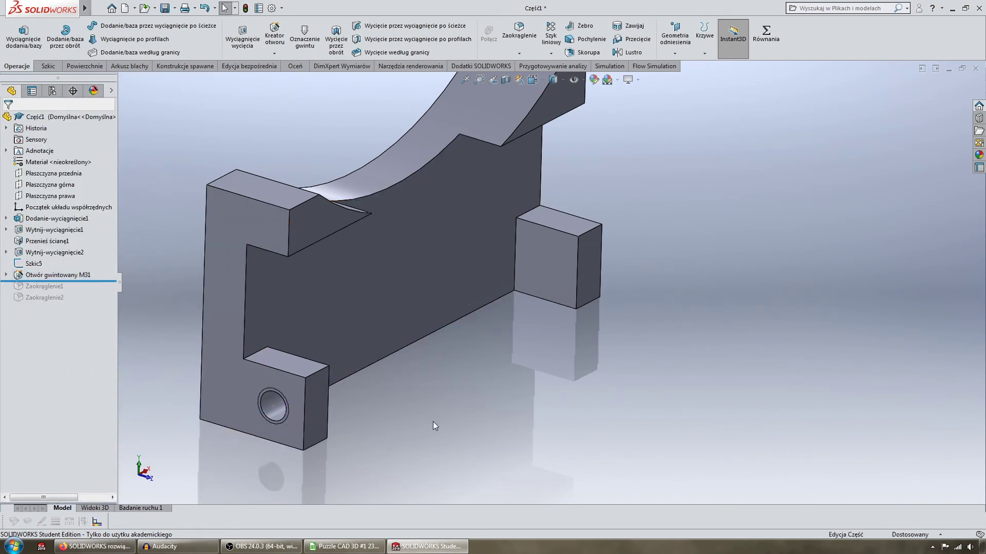
Start a new sketch on the front face and place a point on the upper post
middle_click_drag(377, 379, 306, 334)
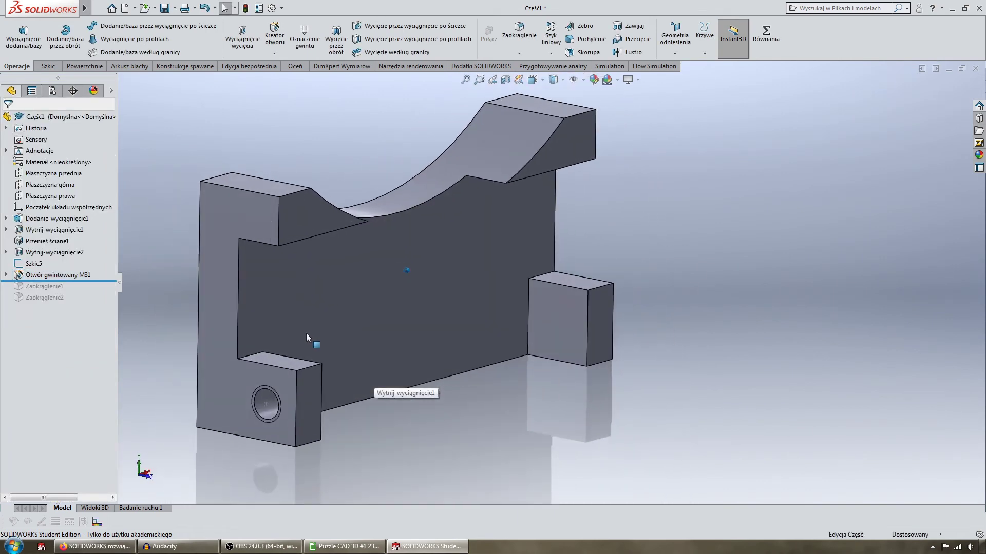
left_click(265, 235)
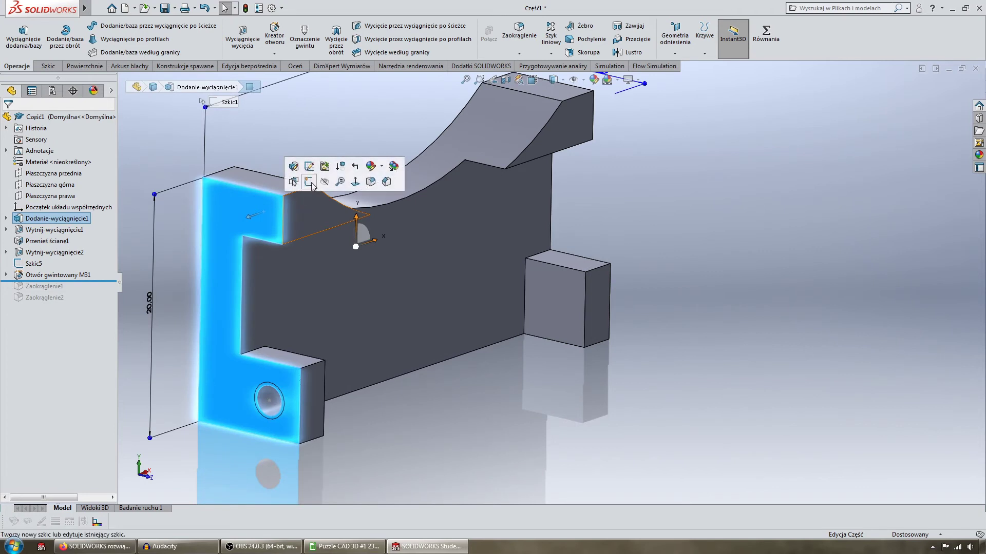
left_click(387, 179)
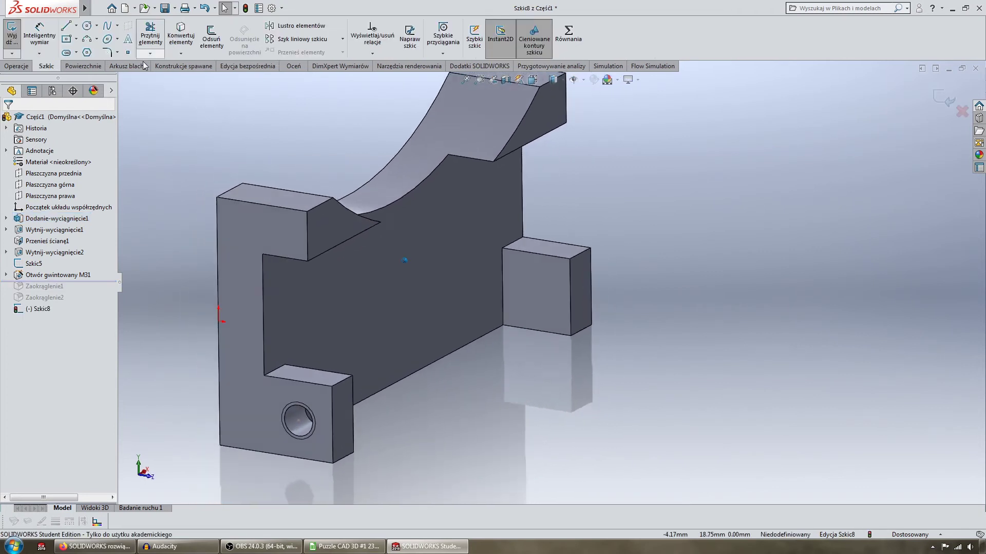
left_click(272, 233)
key("Escape")
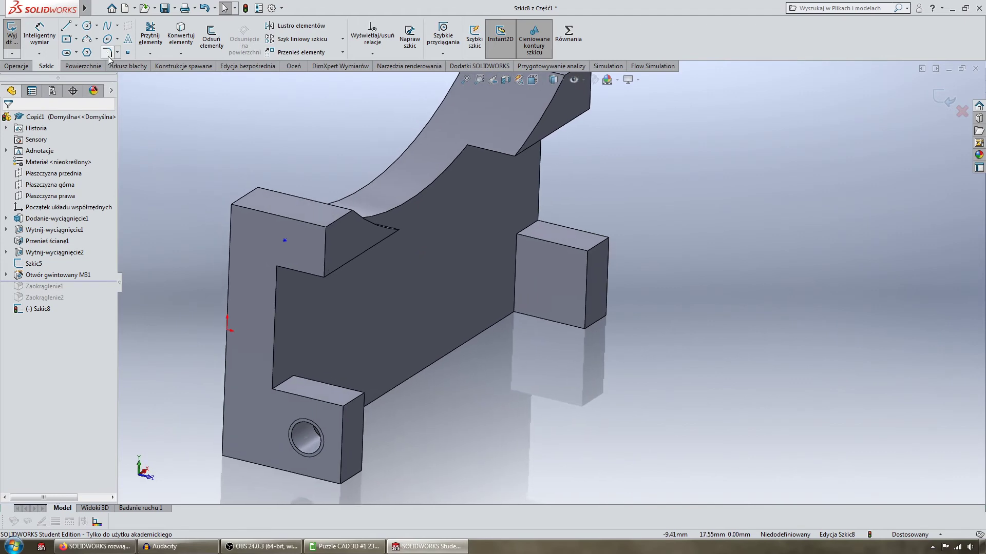
mouse_move(180, 84)
middle_mouse_down()
mouse_move(296, 248)
mouse_move(271, 168)
mouse_move(122, 96)
middle_mouse_up()
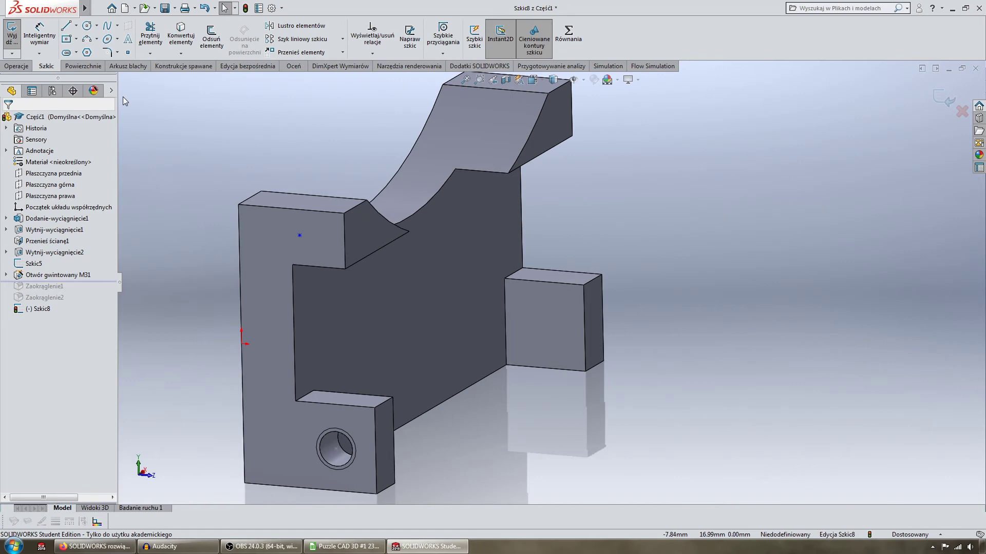
Dimension the point 18 mm from the bottom edge and 4 mm from the left edge
left_click(39, 33)
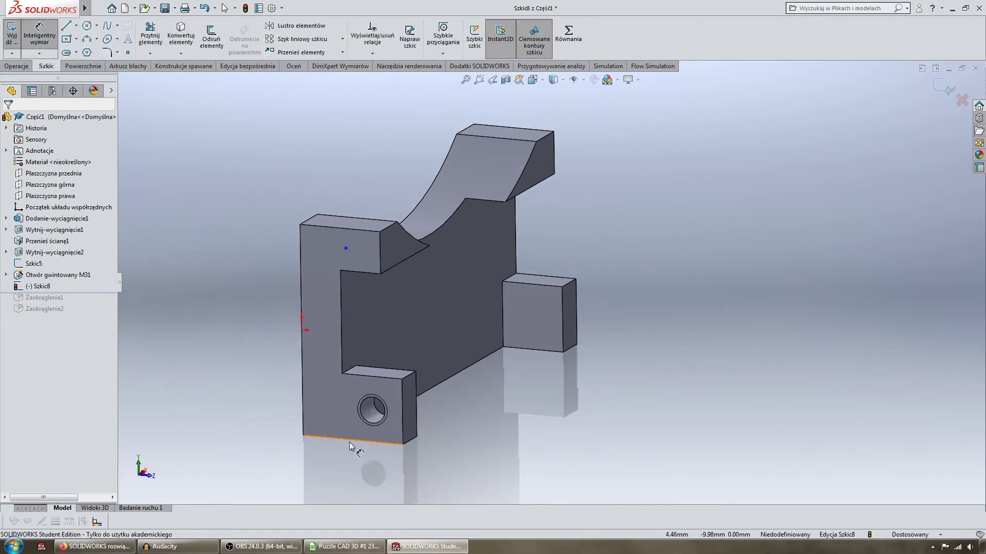
left_click(350, 444)
left_click(347, 249)
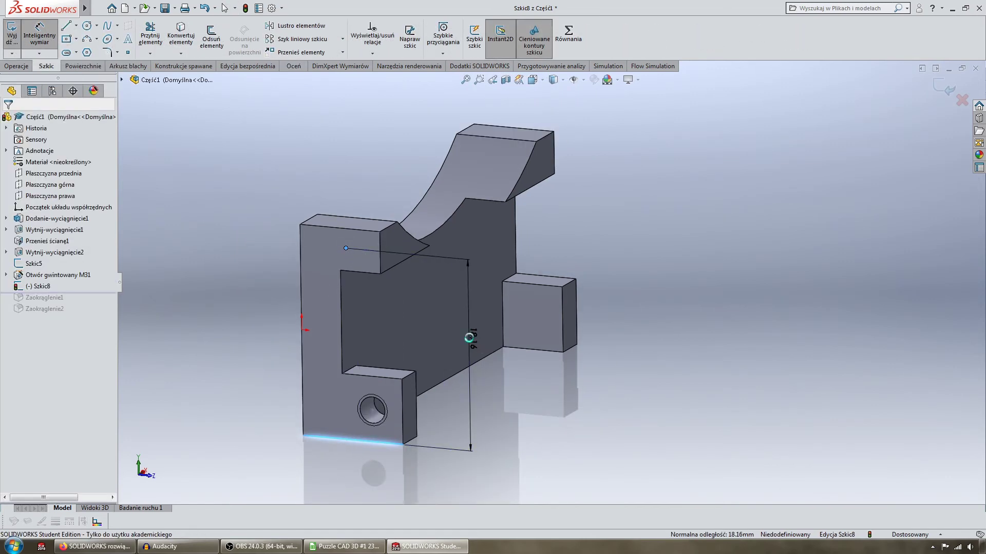
left_click(469, 336)
type("18.00mm")
key("Return")
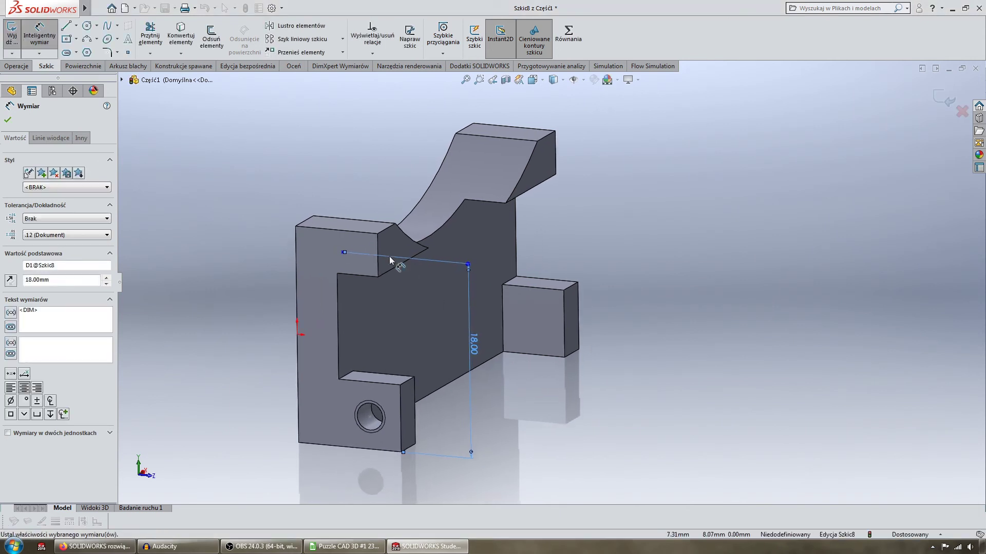
left_click(297, 263)
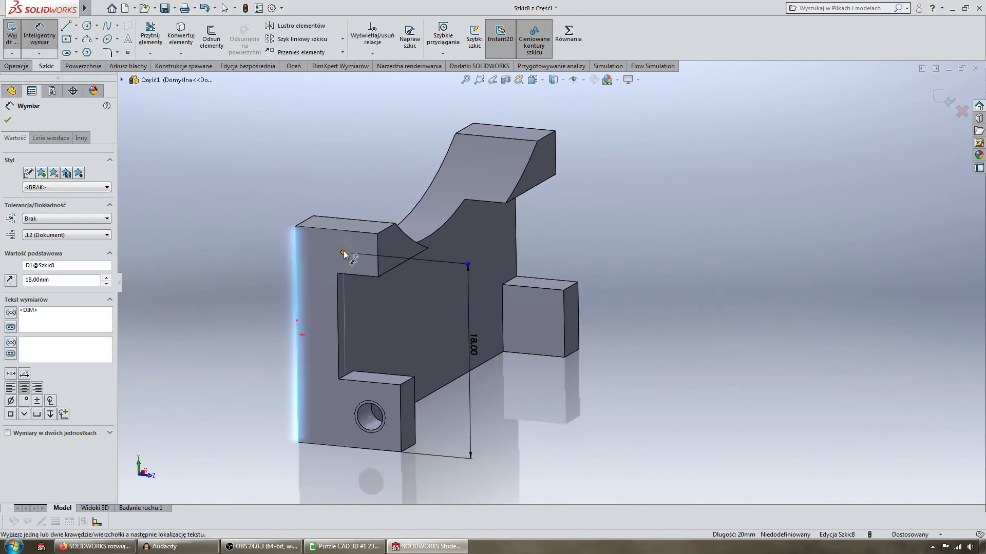
left_click(342, 252)
left_click(321, 204)
type("4")
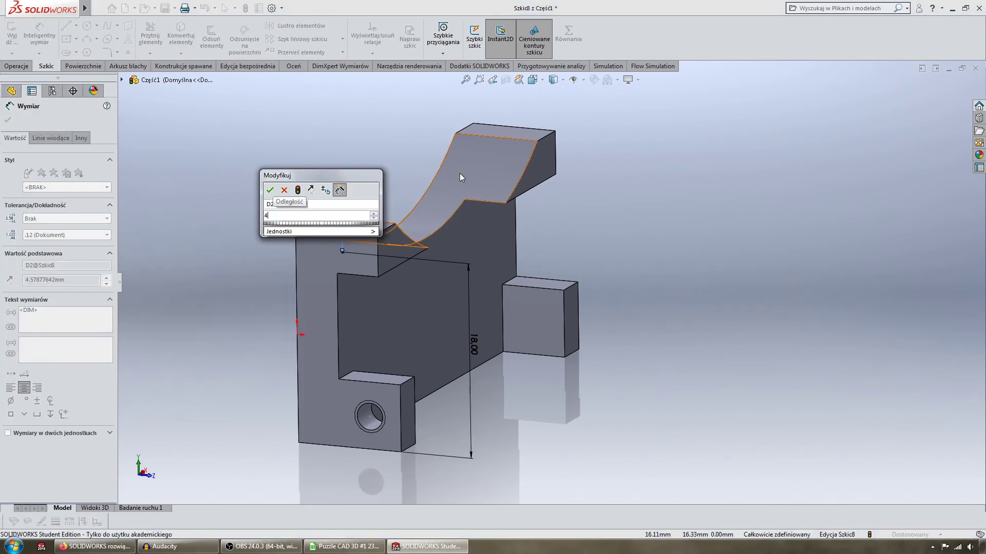
key("Return")
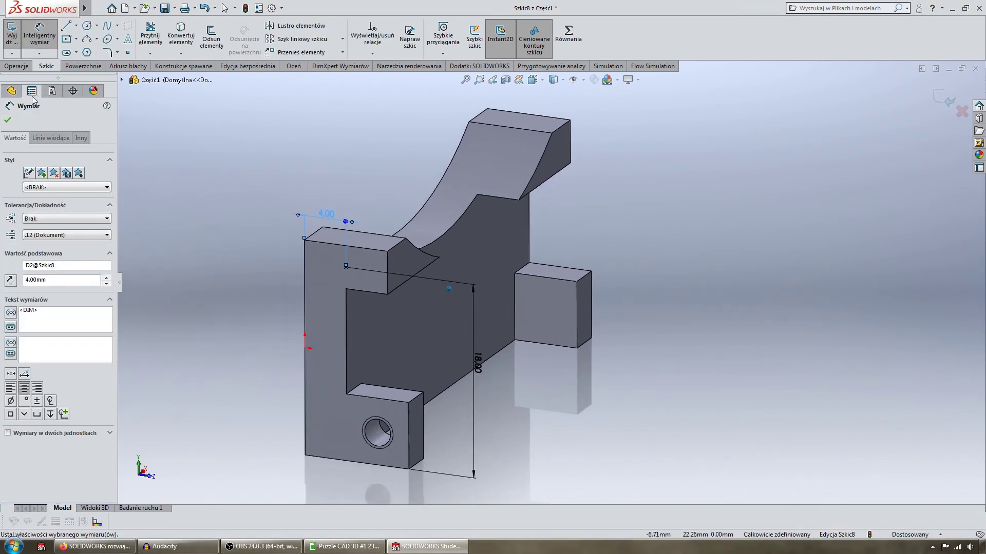
Exit the sketch and launch Hole Wizard from the Features tab
left_click(17, 66)
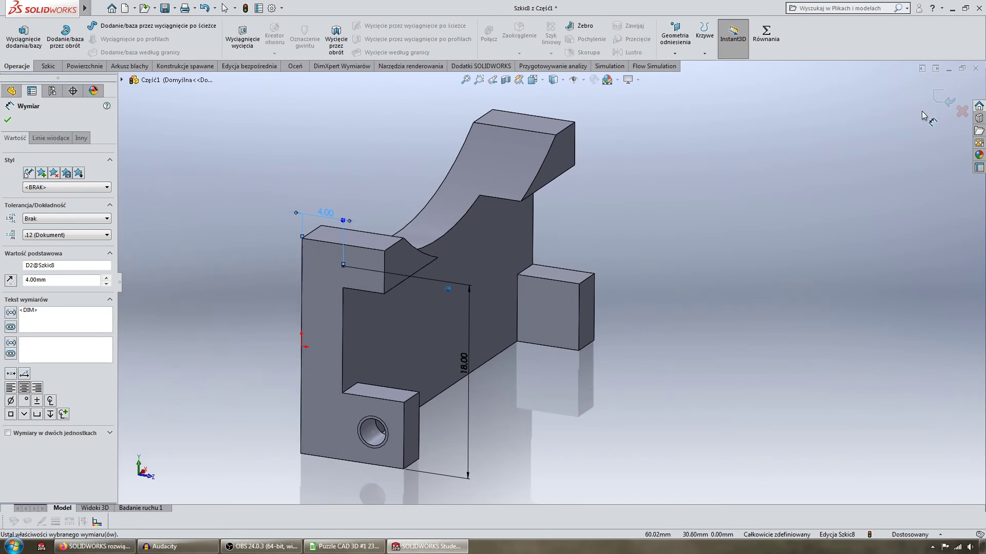
left_click(943, 98)
left_click(275, 36)
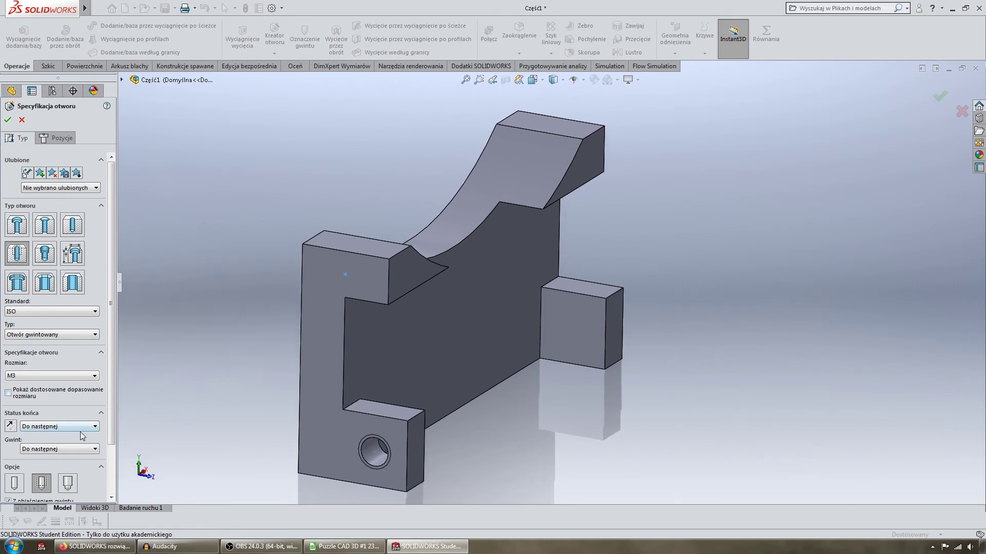
Set the M3 tapped hole to Blind 5 mm depth with 4 mm thread depth
scroll(99, 476, "down", 3)
left_click(69, 370)
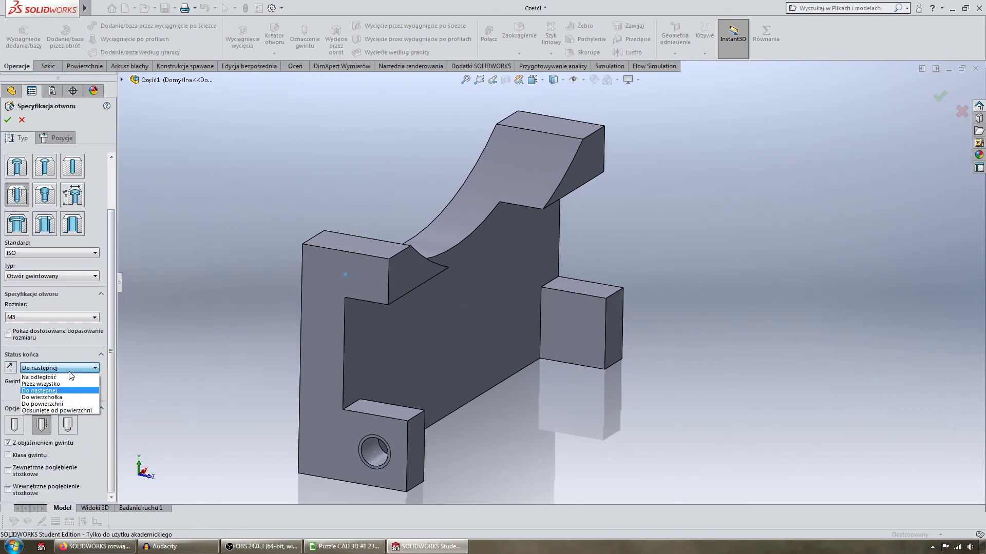
left_click(70, 377)
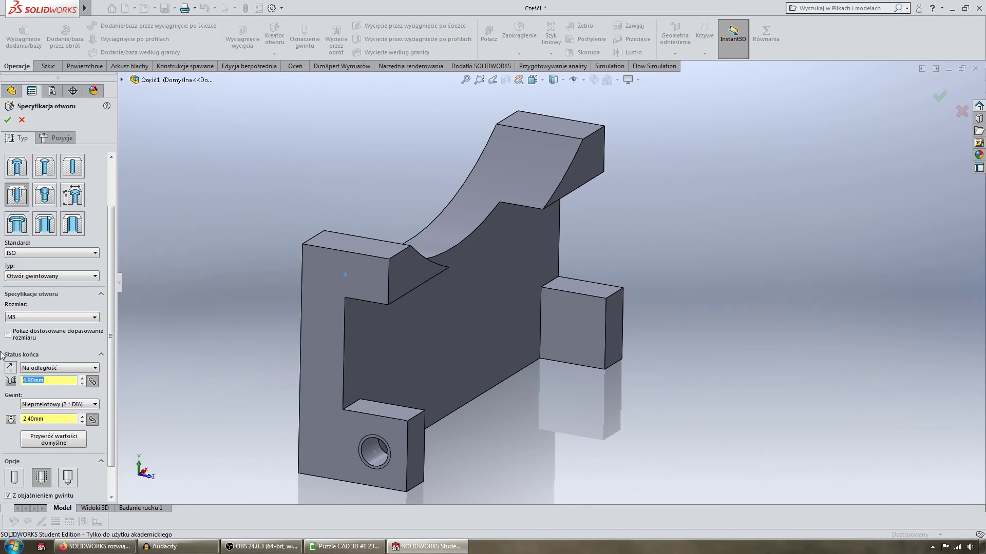
type("5")
left_click(62, 421)
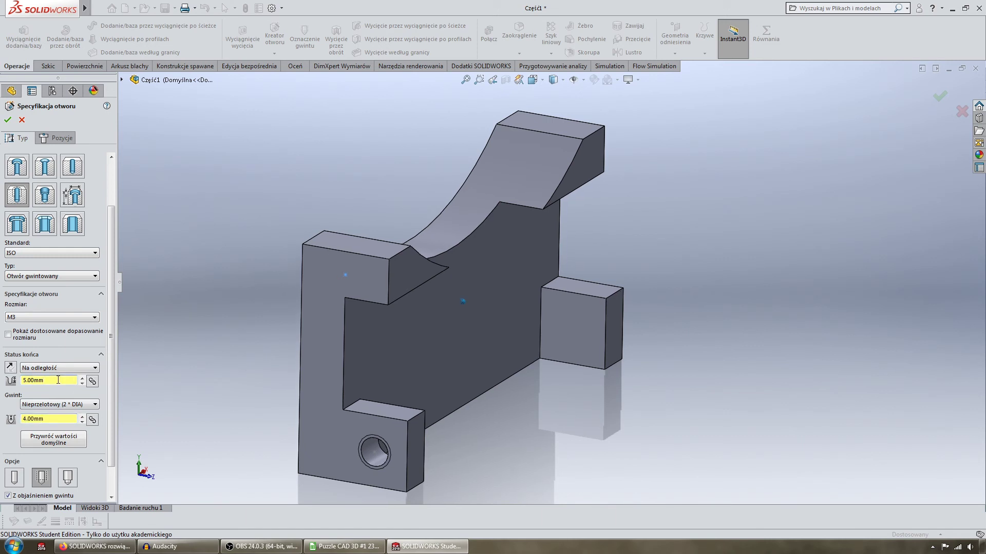
middle_click_drag(205, 252, 188, 216)
Position the hole on the upper block's dimensioned point and confirm it
left_click(56, 138)
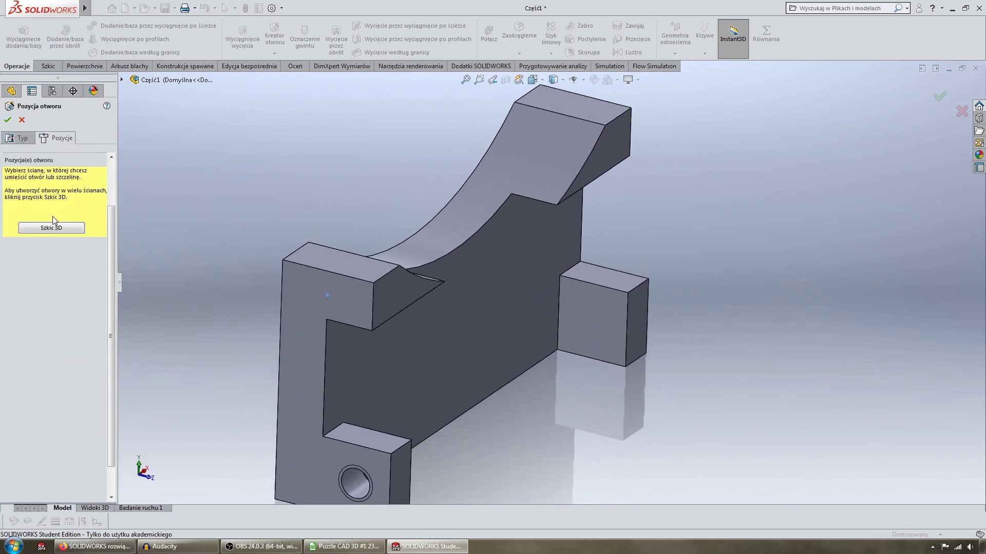
left_click(322, 307)
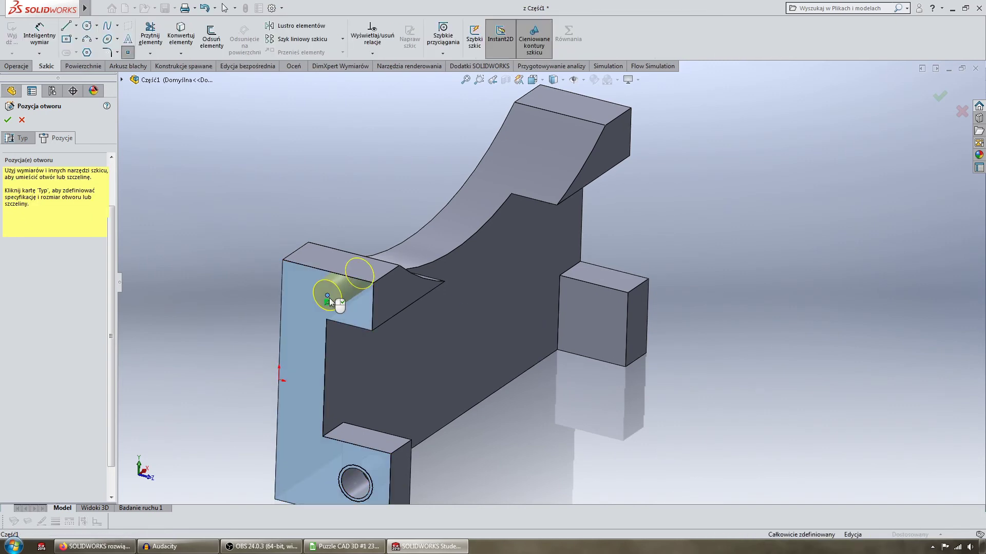
key("Right")
key("Right")
key("Right")
key("Left")
key("Left")
key("Left")
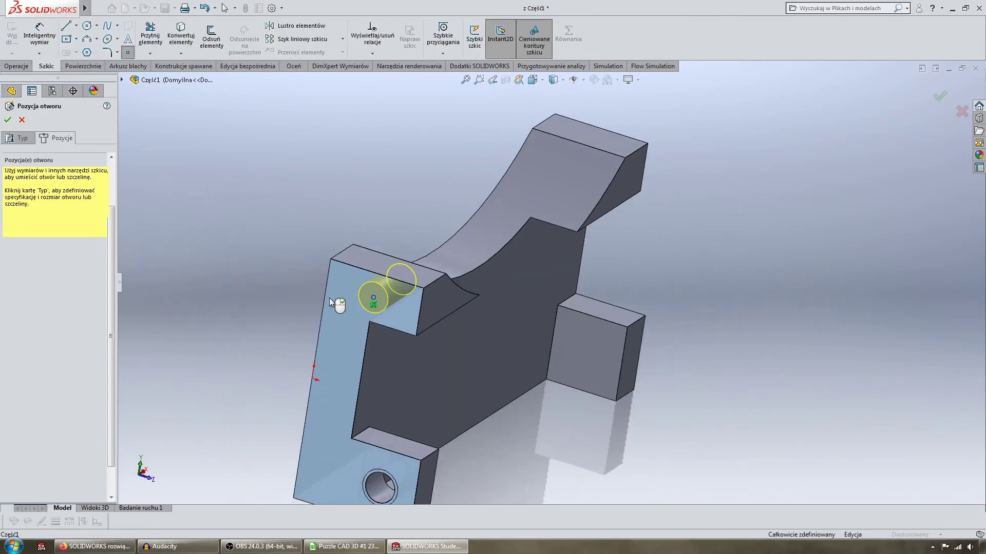
right_click(329, 298)
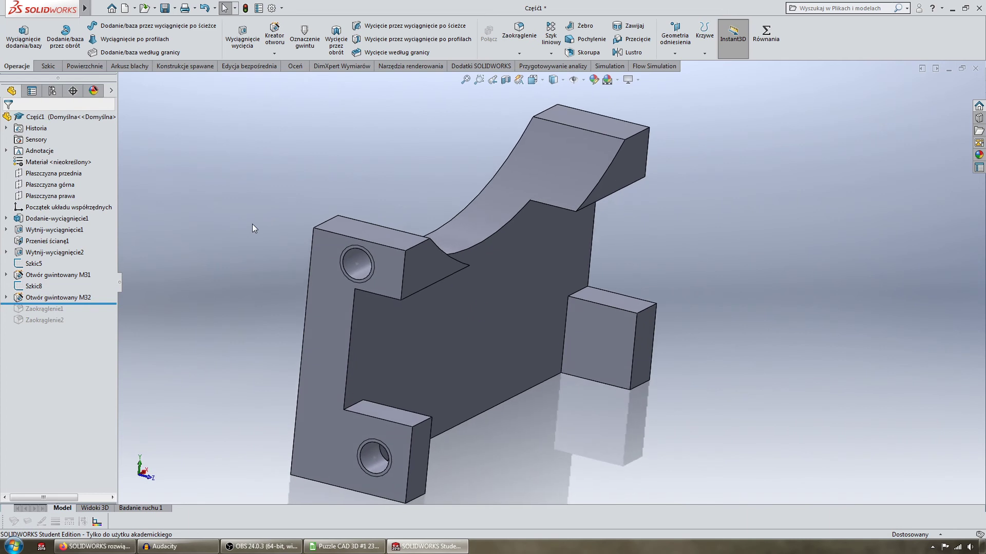
key("Right")
key("Right")
key("Right")
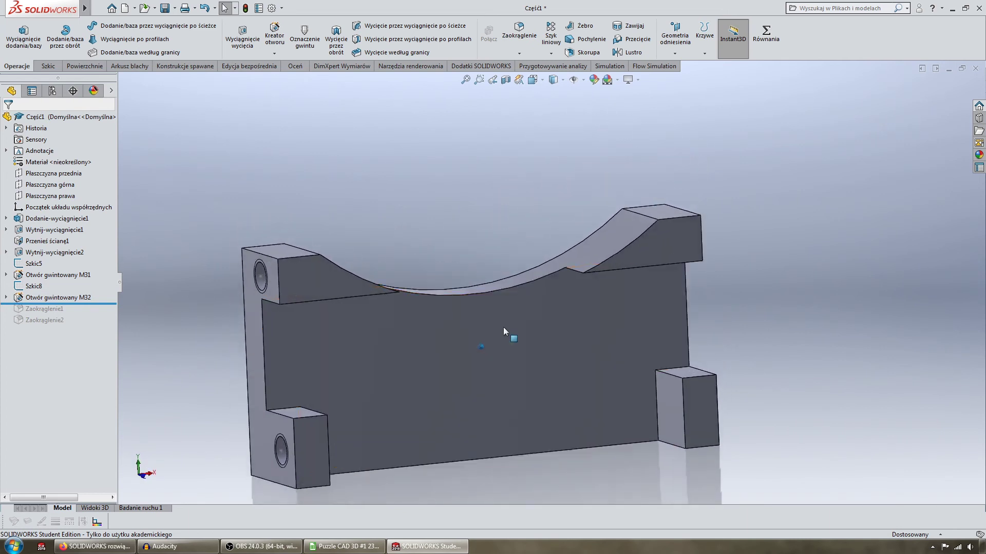
Start a sketch on the large front face with an infinite vertical centreline through the origin
left_click(503, 331)
key("Escape")
left_click(470, 319)
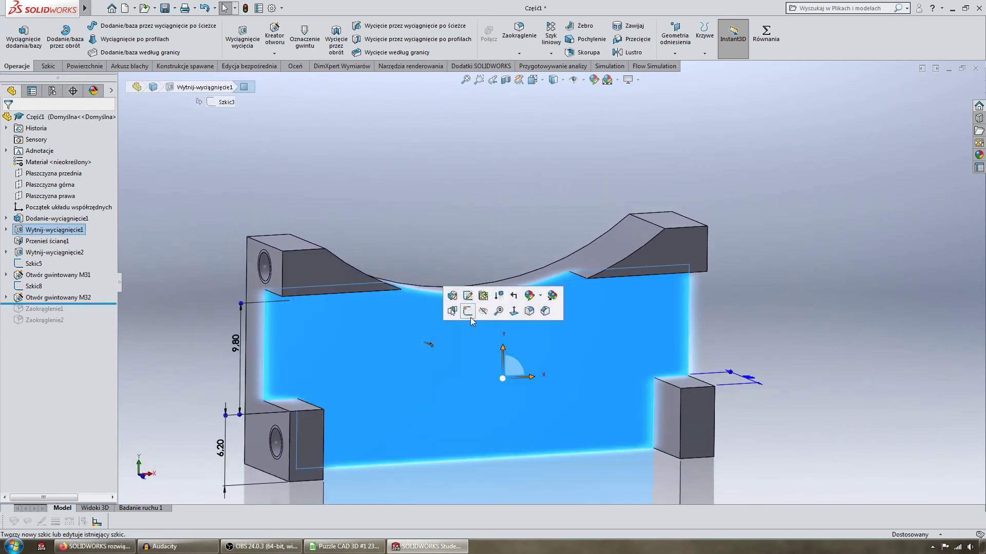
left_click(66, 40)
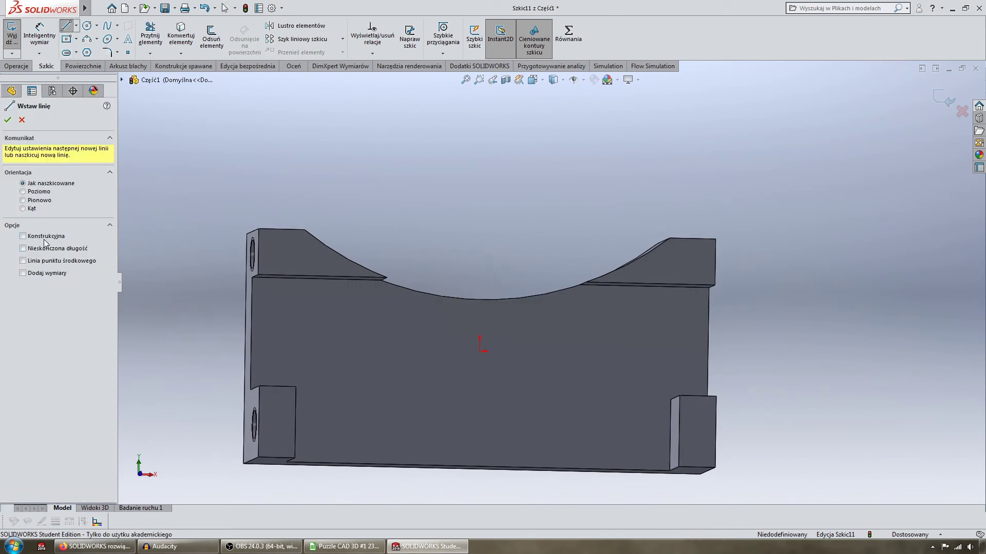
left_click(44, 236)
left_click(46, 248)
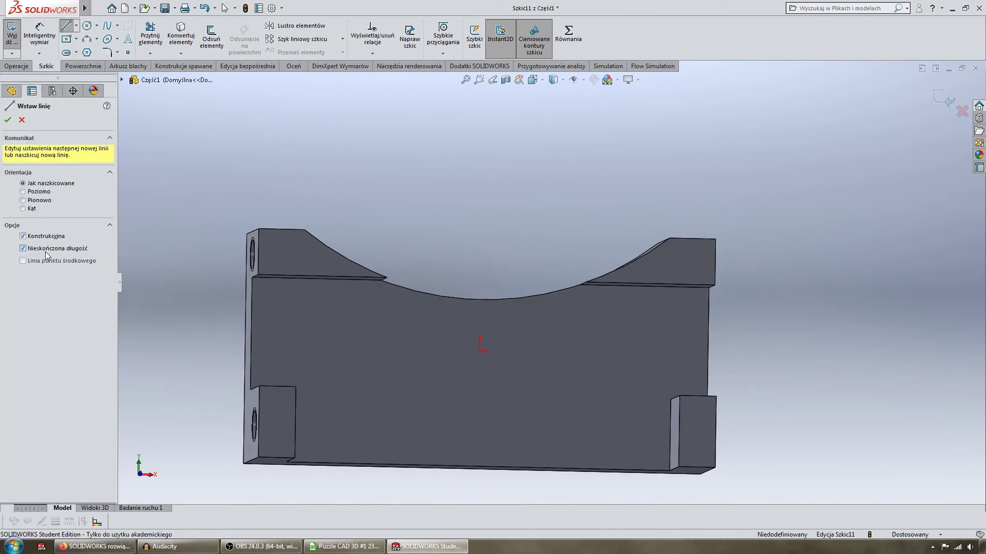
left_click(480, 351)
left_click(488, 378)
key("Escape")
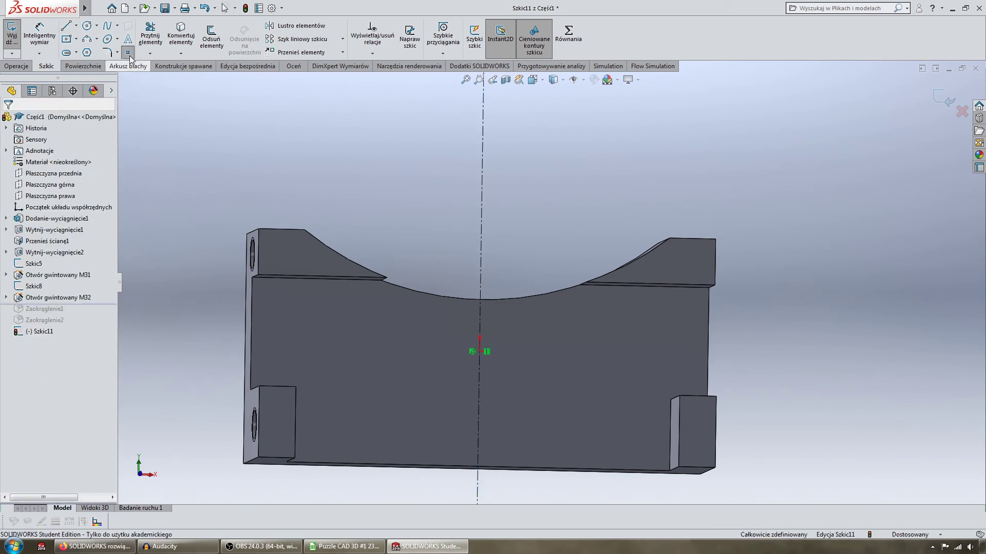
Add a sketch point and dimension it 20 mm across the centreline
left_click(128, 52)
left_click(411, 342)
key("Escape")
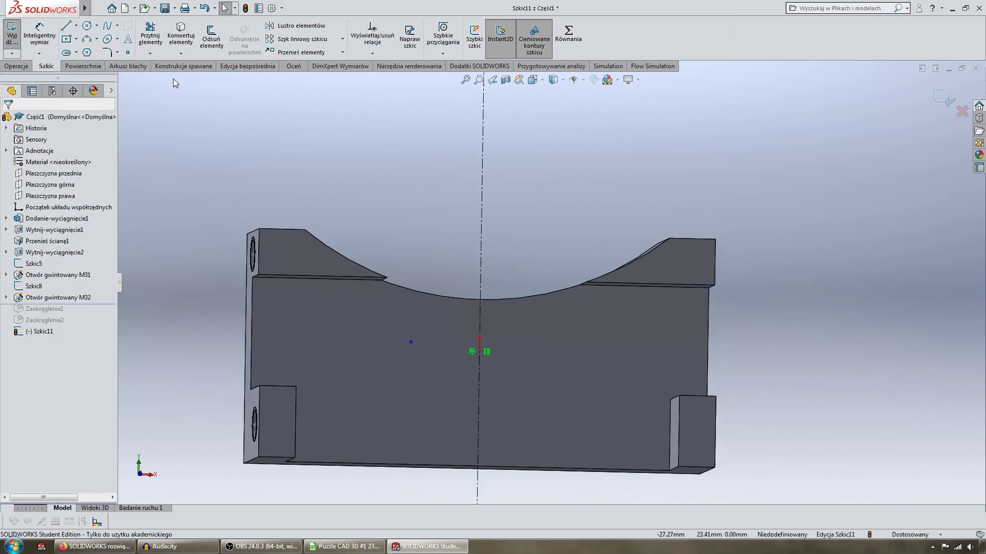
left_click(40, 36)
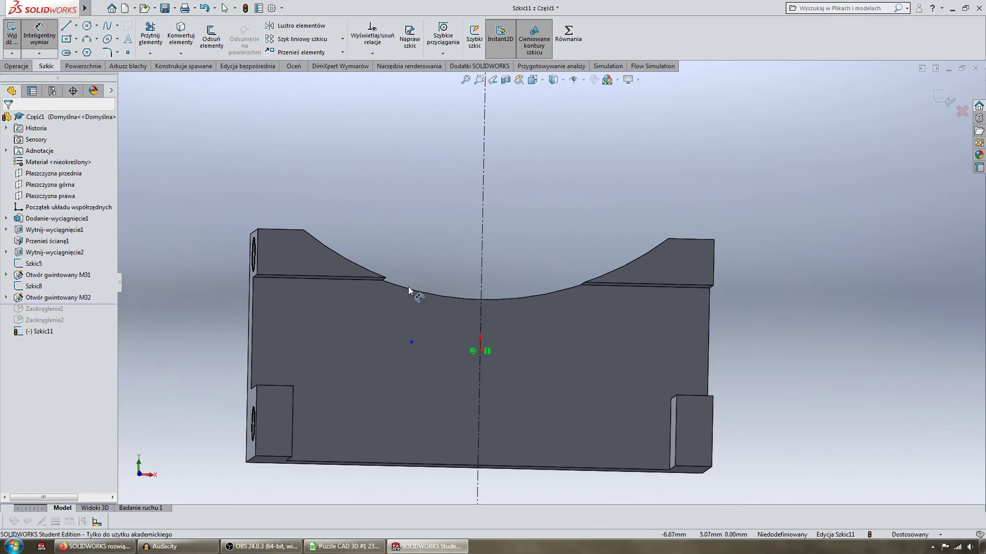
left_click(411, 342)
left_click(482, 275)
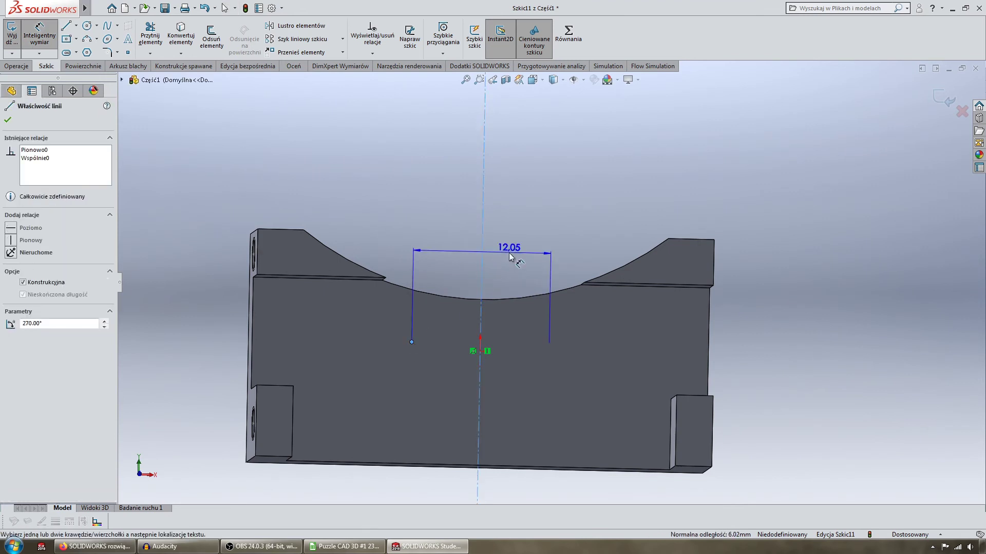
left_click(587, 186)
type("20")
key("Return")
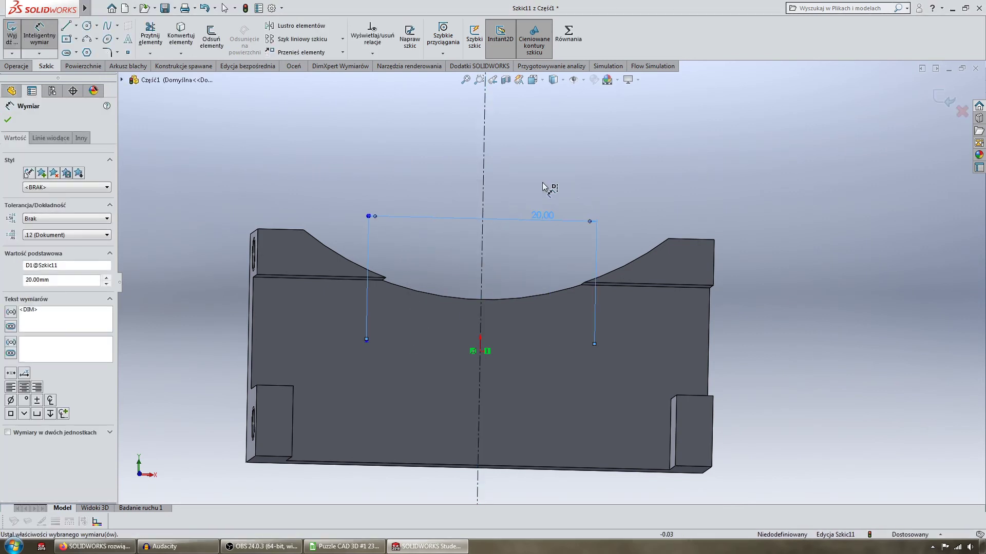
Dimension the point 12 mm above the bottom edge and exit the sketch
left_click(379, 463)
left_click(365, 342)
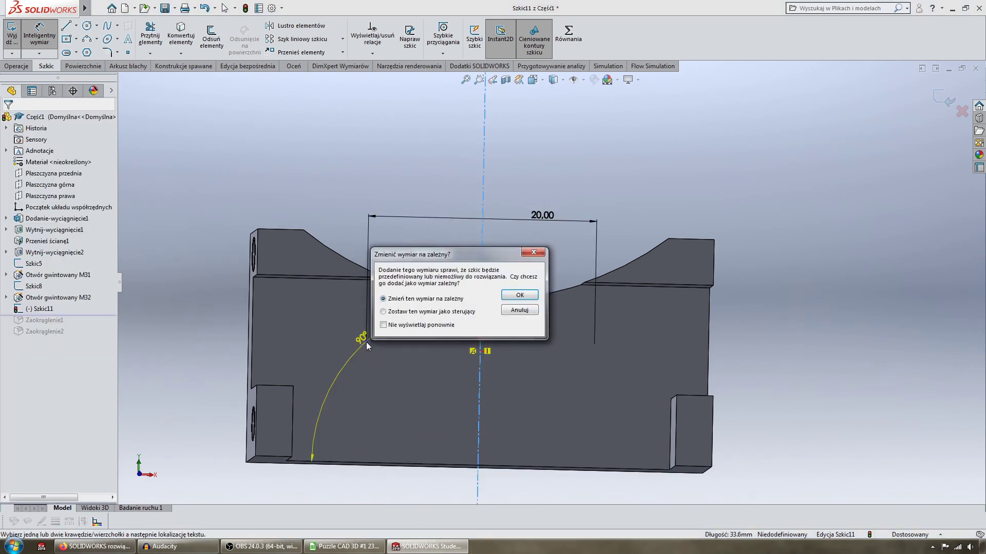
left_click(511, 312)
left_click(40, 34)
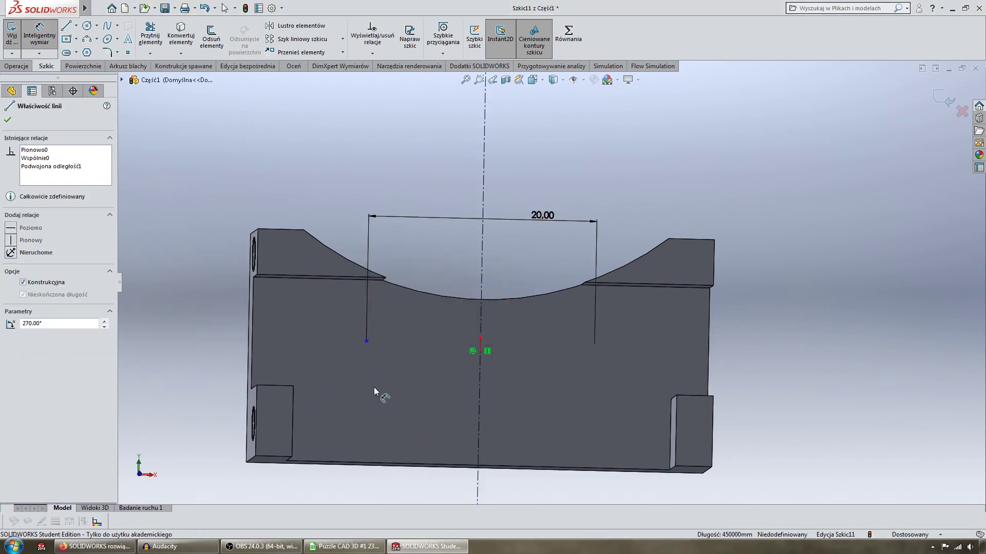
left_click(379, 463)
left_click(366, 341)
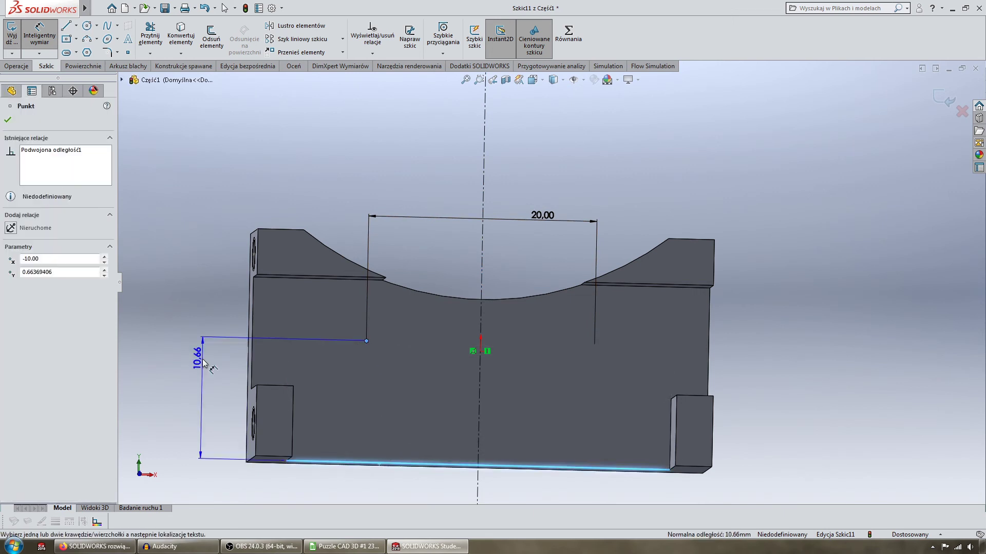
left_click(197, 345)
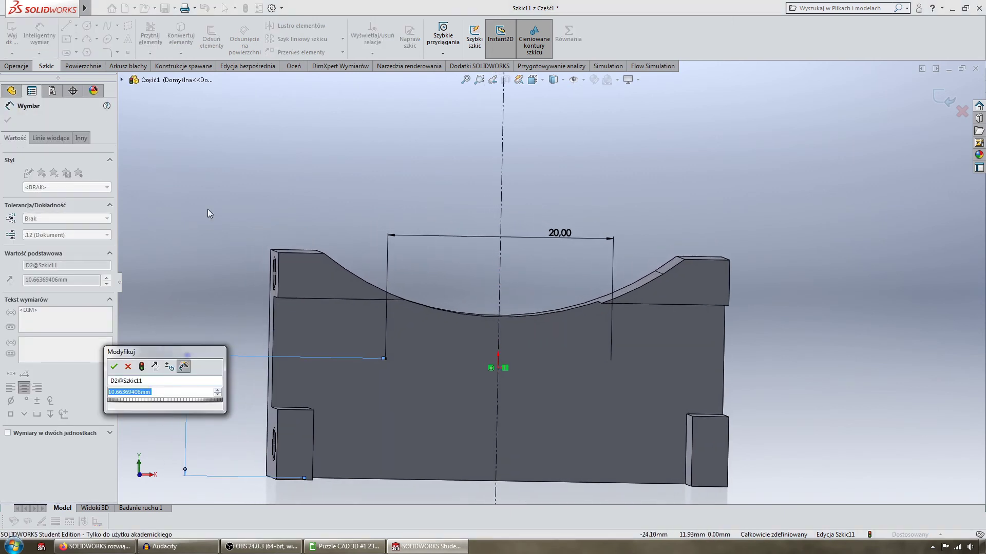
type("12")
key("Return")
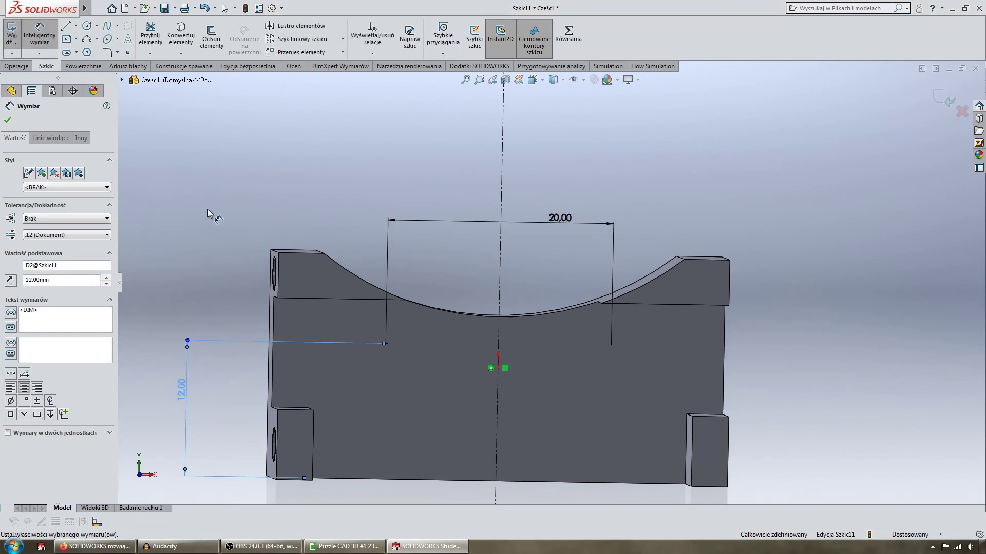
left_click(944, 99)
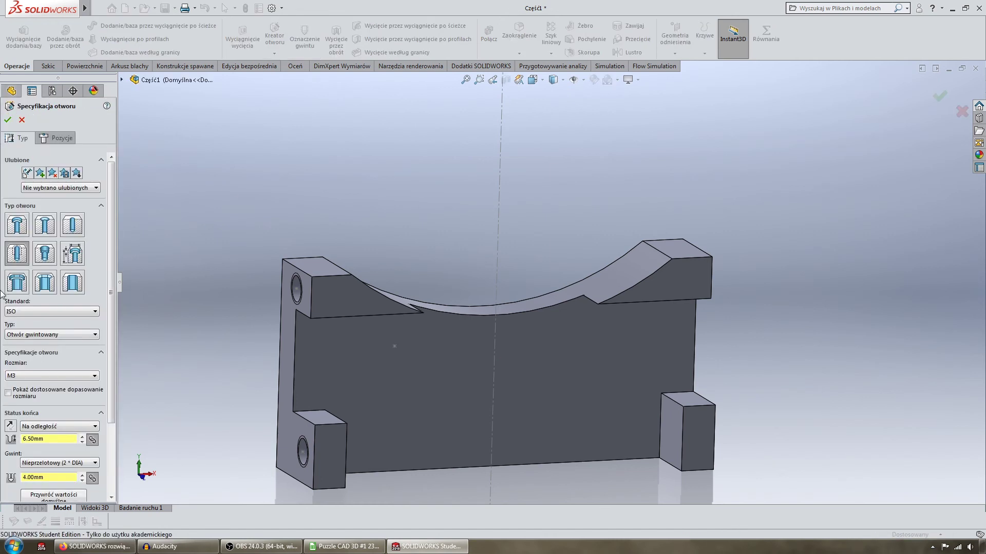
Set up a Hole Wizard drill-size hole with a Ø3.4 diameter
left_click(51, 376)
key("Escape")
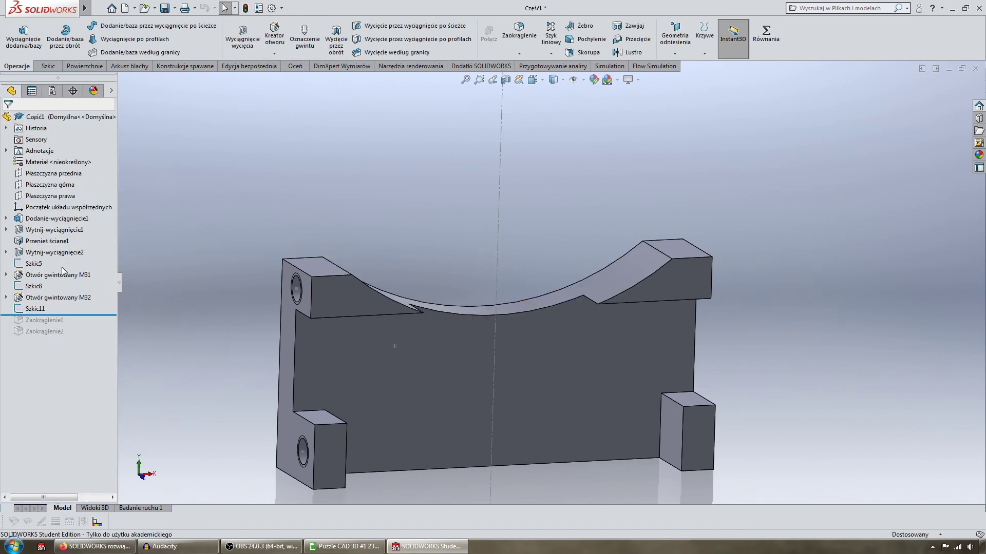
left_click(262, 43)
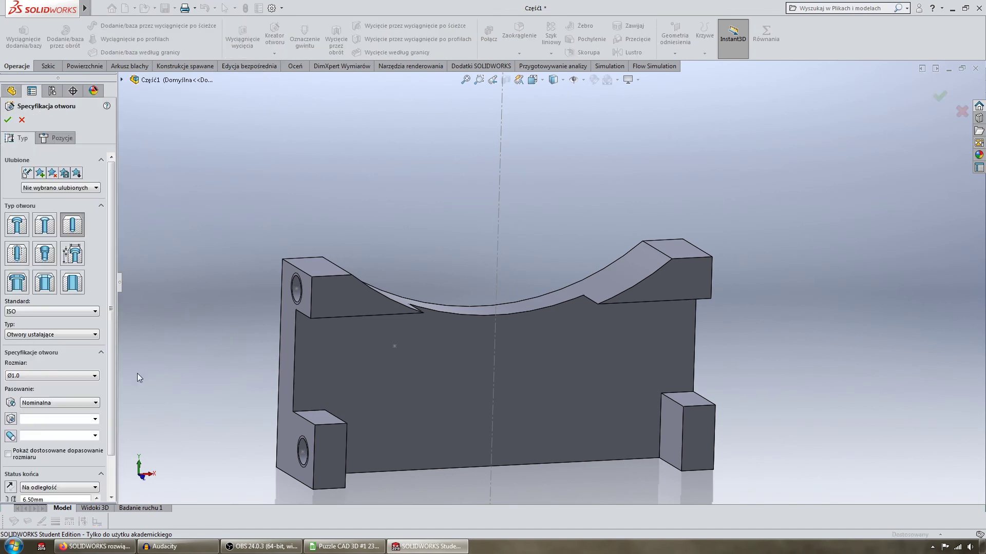
left_click(54, 334)
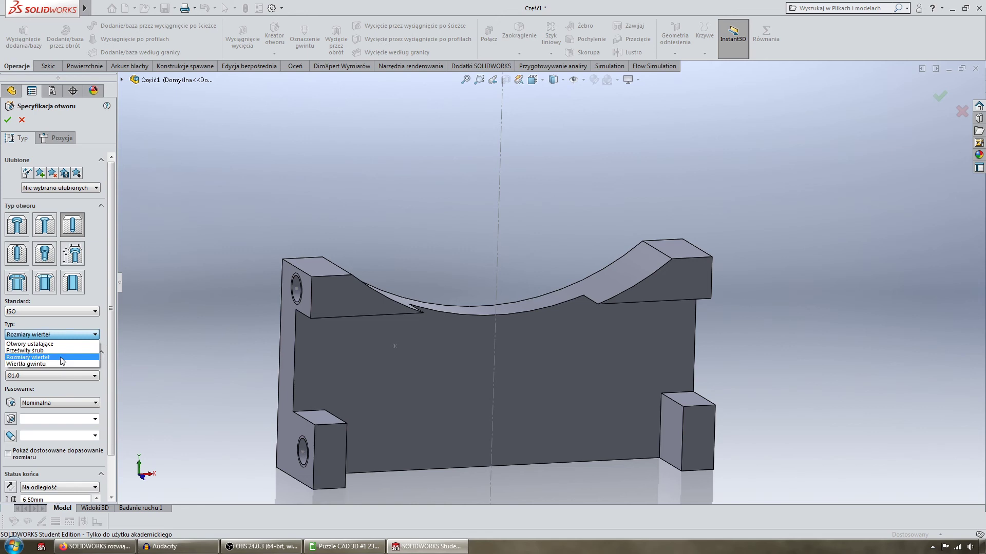
left_click(52, 357)
left_click(56, 375)
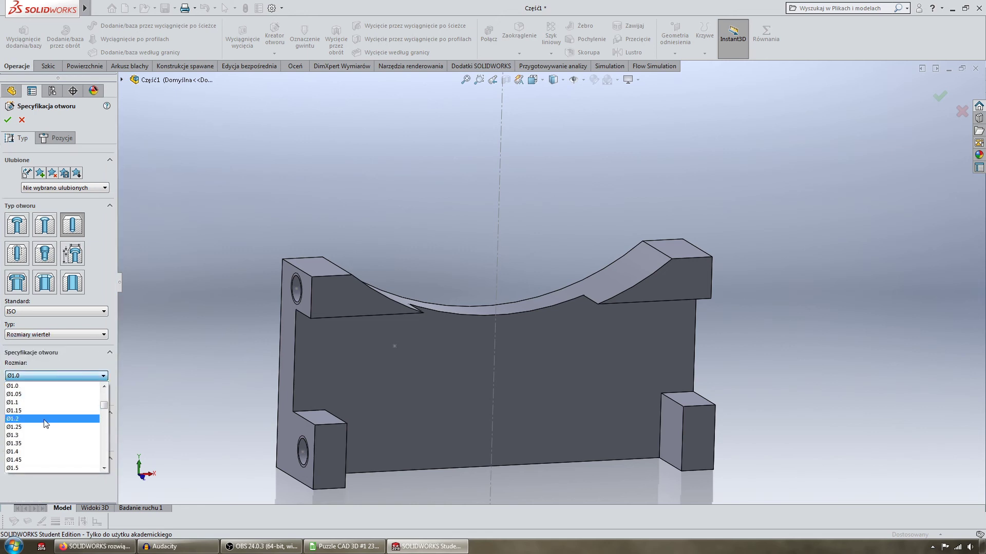
scroll(48, 425, "down", 3)
scroll(51, 426, "down", 3)
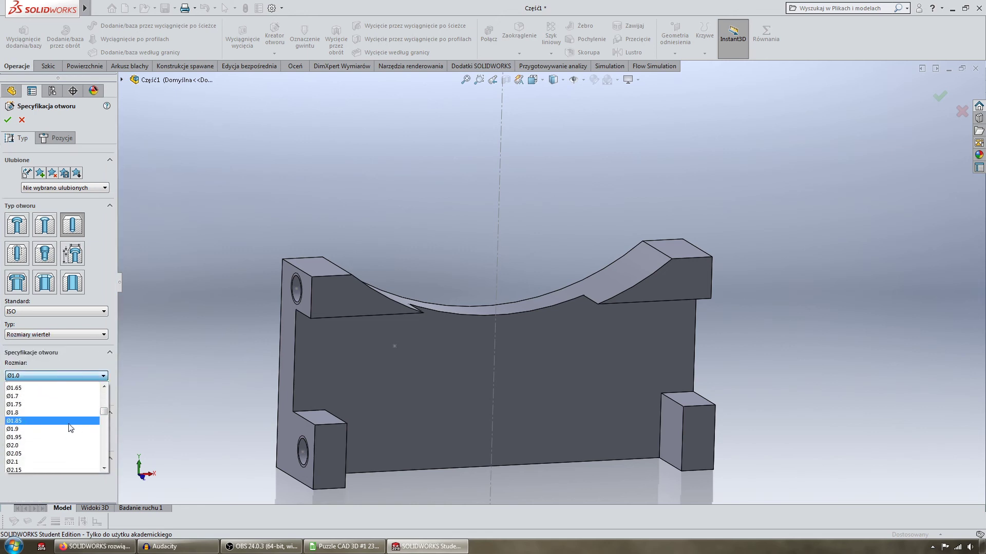
scroll(62, 427, "down", 3)
scroll(70, 428, "down", 2)
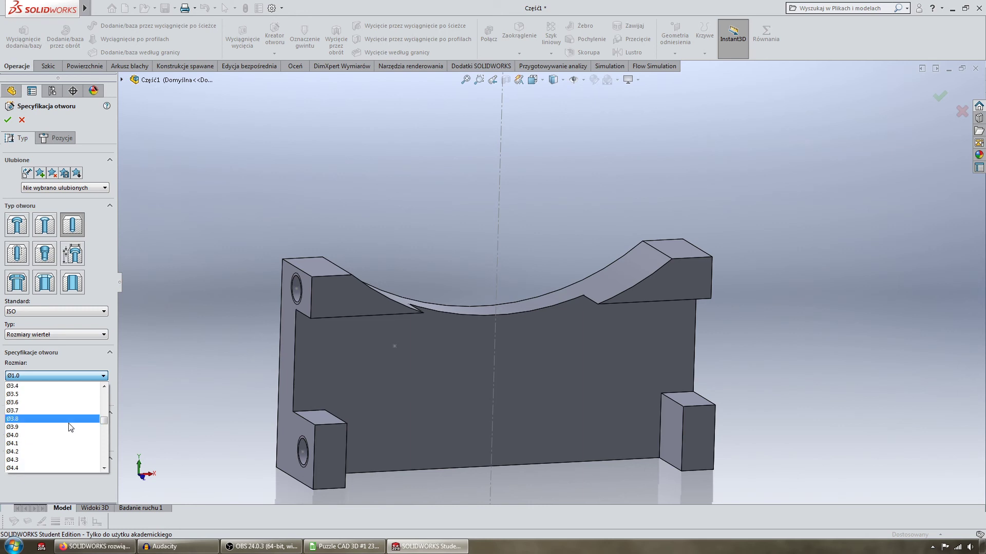
left_click(43, 386)
Make the Ø3.4 hole through-all, place it on the front face and confirm
left_click(64, 429)
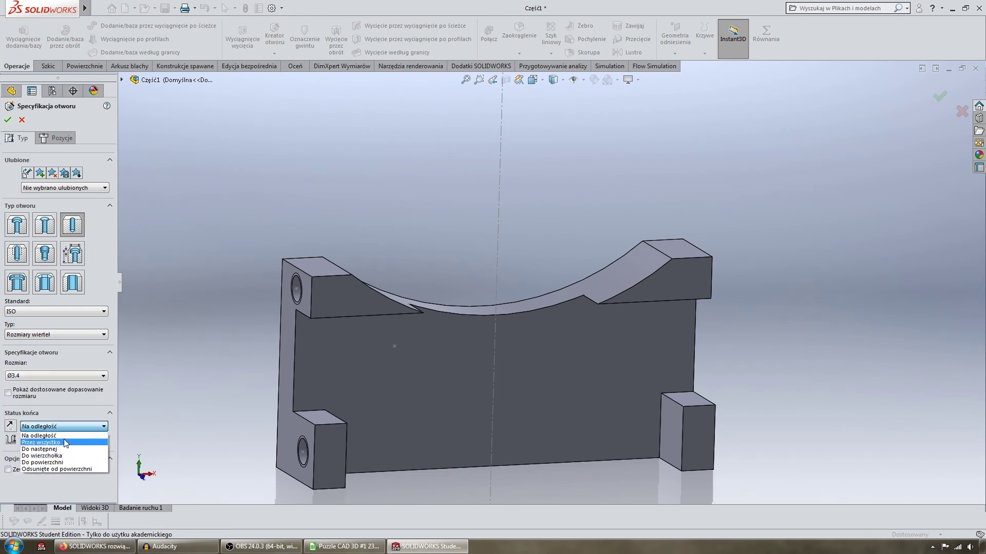
left_click(57, 138)
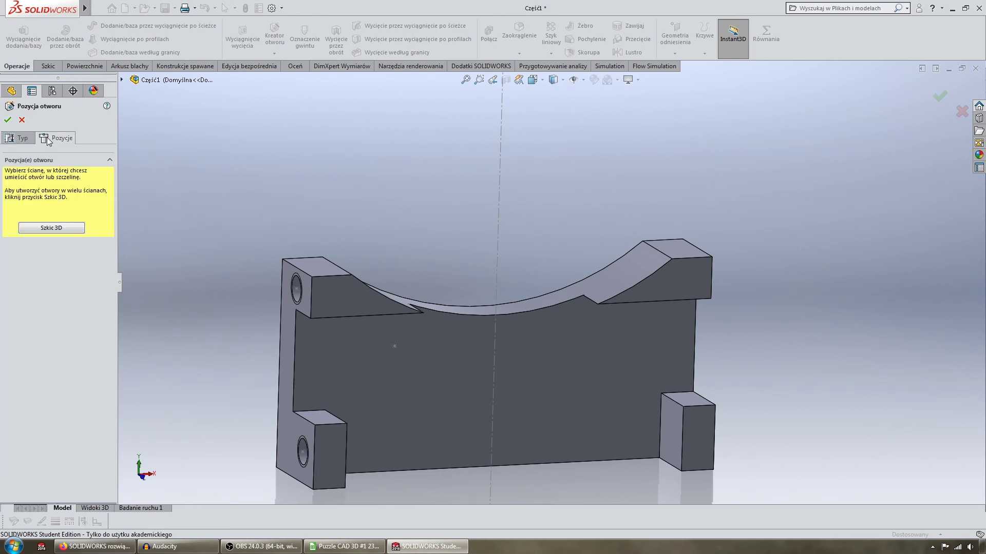
left_click(394, 347)
right_click(395, 347)
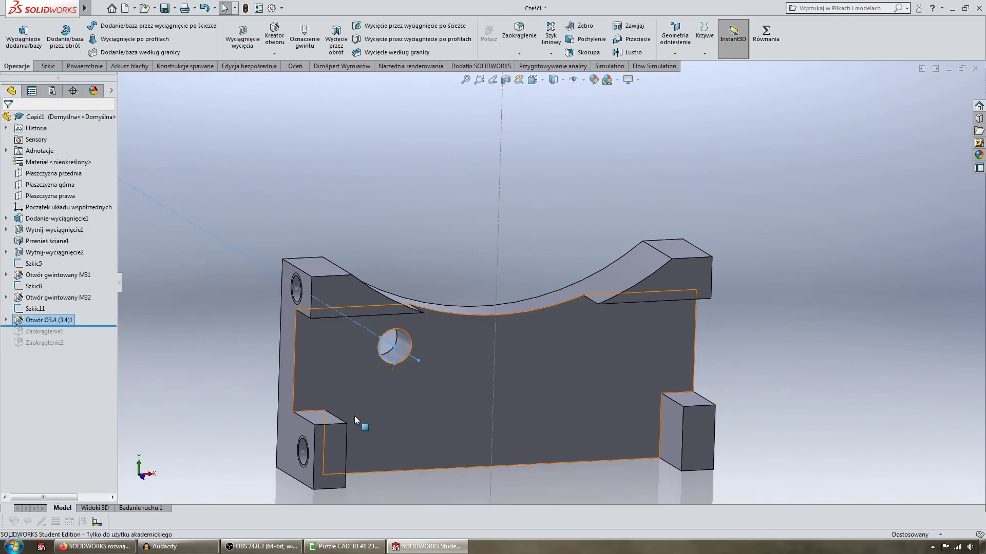
mouse_move(355, 416)
middle_mouse_down()
mouse_move(202, 337)
mouse_move(233, 172)
mouse_move(410, 129)
middle_mouse_up()
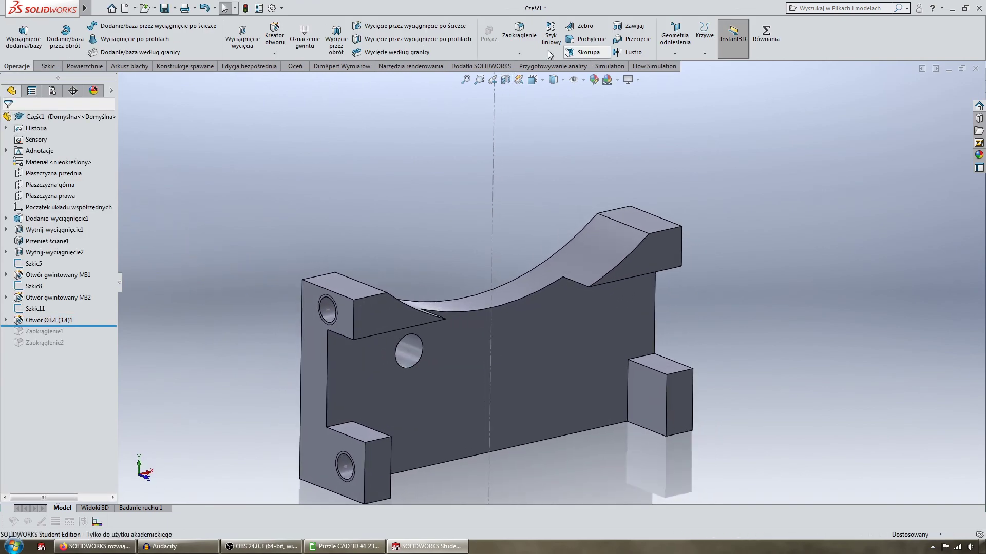
Mirror Otwór gwintowany M31, M32 and the Ø3.4 hole across Płaszczyzna prawa
left_click(633, 51)
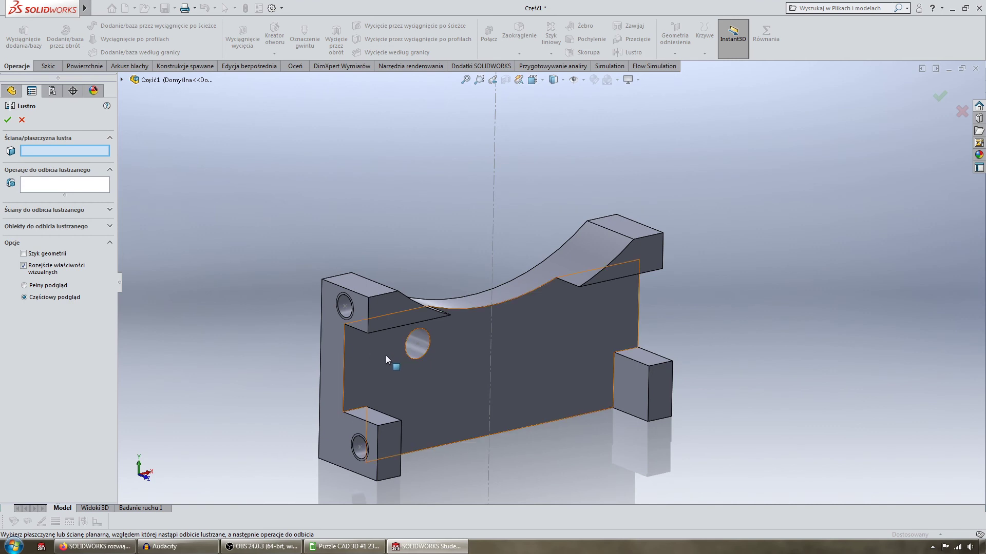
left_click(121, 80)
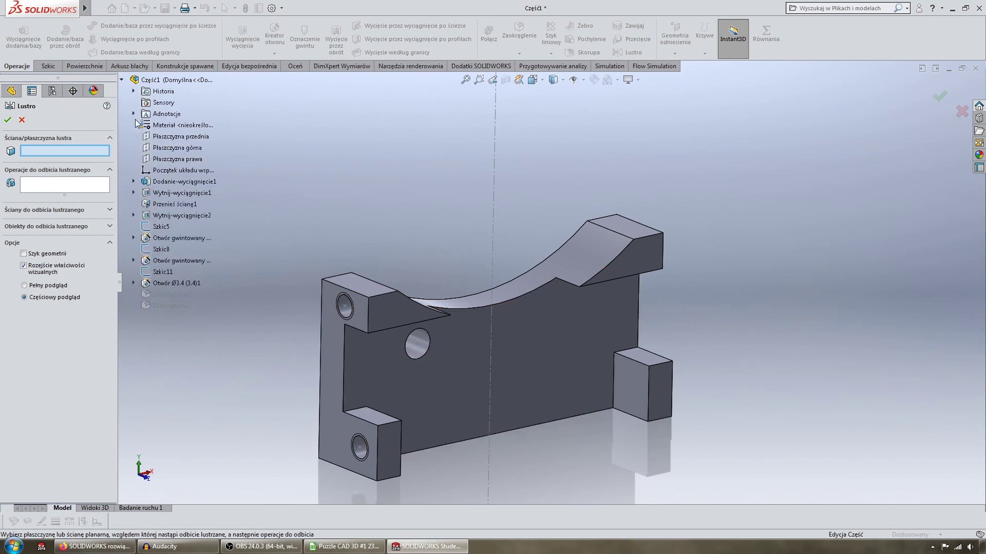
left_click(174, 159)
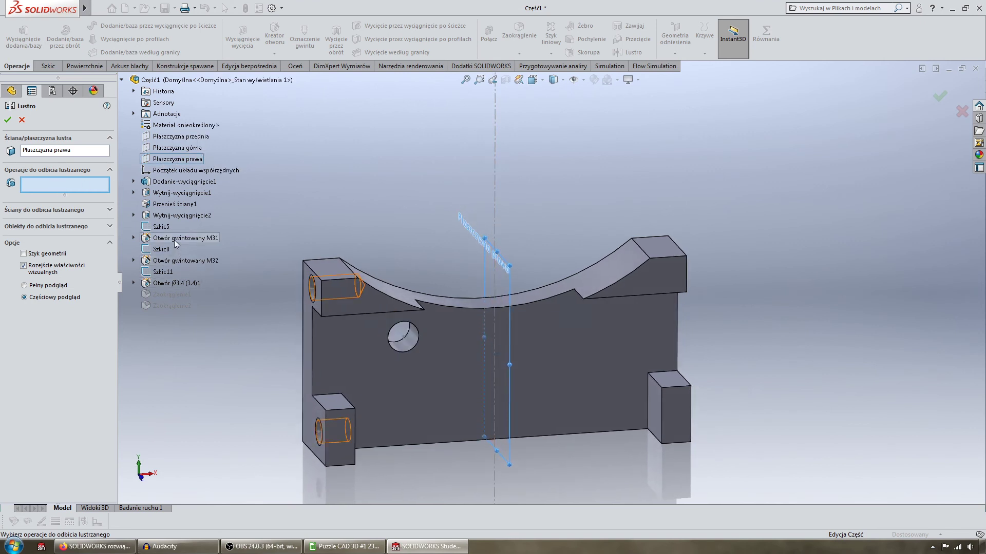
left_click(174, 238)
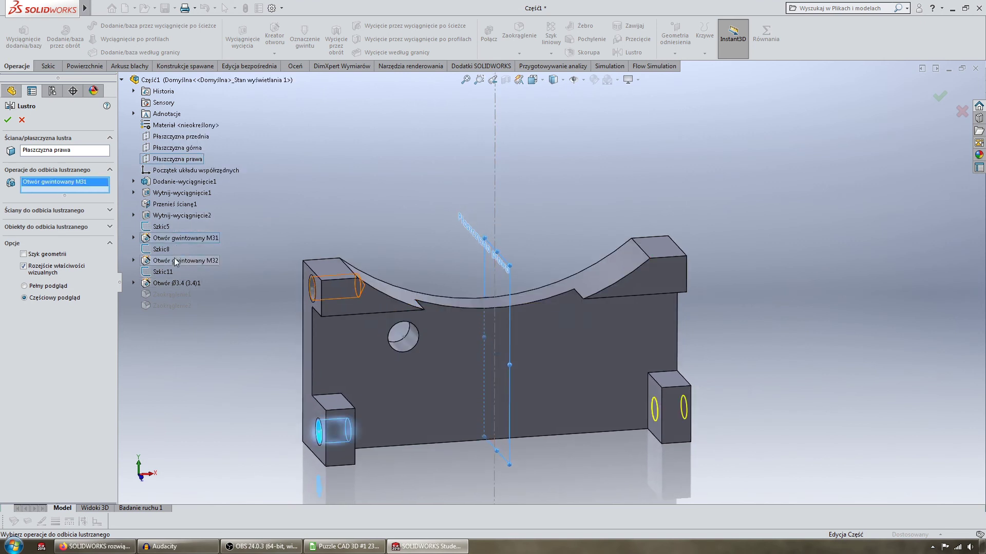
left_click(175, 261)
left_click(175, 283)
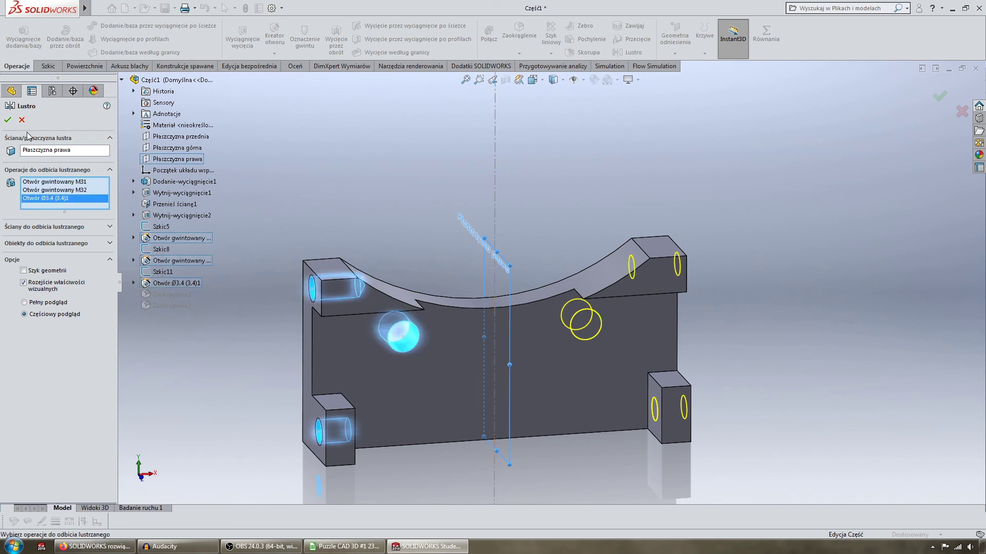
left_click(8, 119)
middle_click_drag(226, 151, 306, 165)
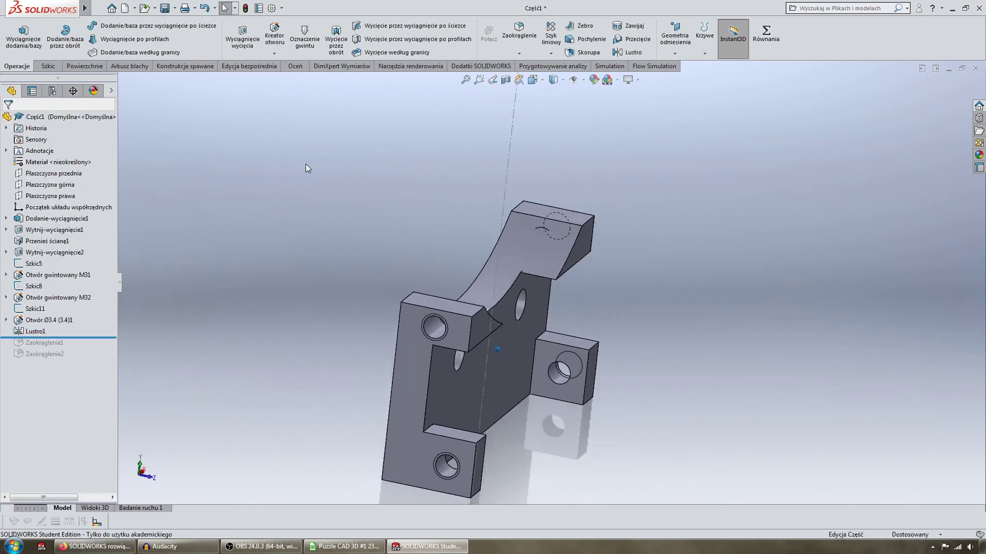
key("ctrl+7")
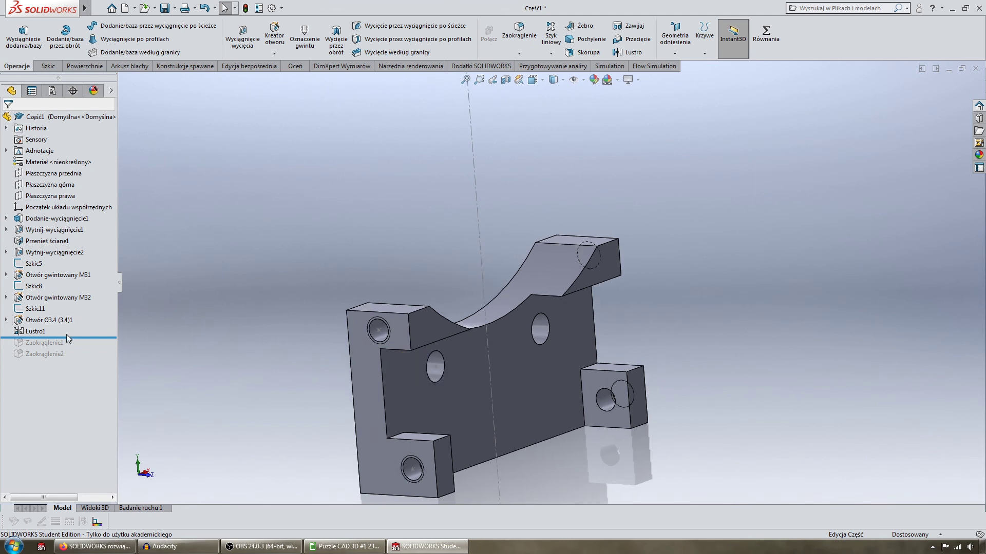
Start a chamfer on the upper-left and lower-left threaded-hole edges
left_click(35, 308)
left_click(33, 286, "ctrl")
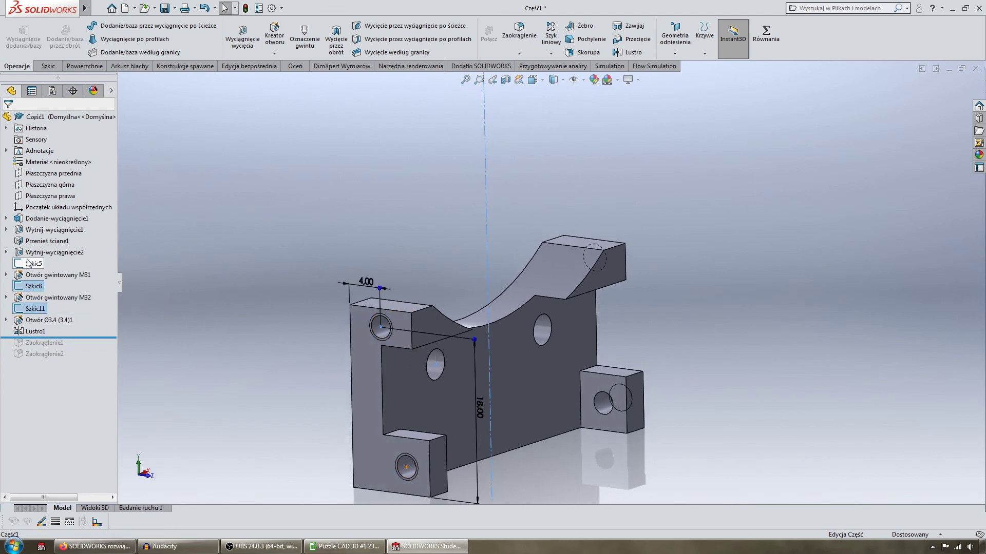
left_click(33, 263, "ctrl")
left_click(52, 244)
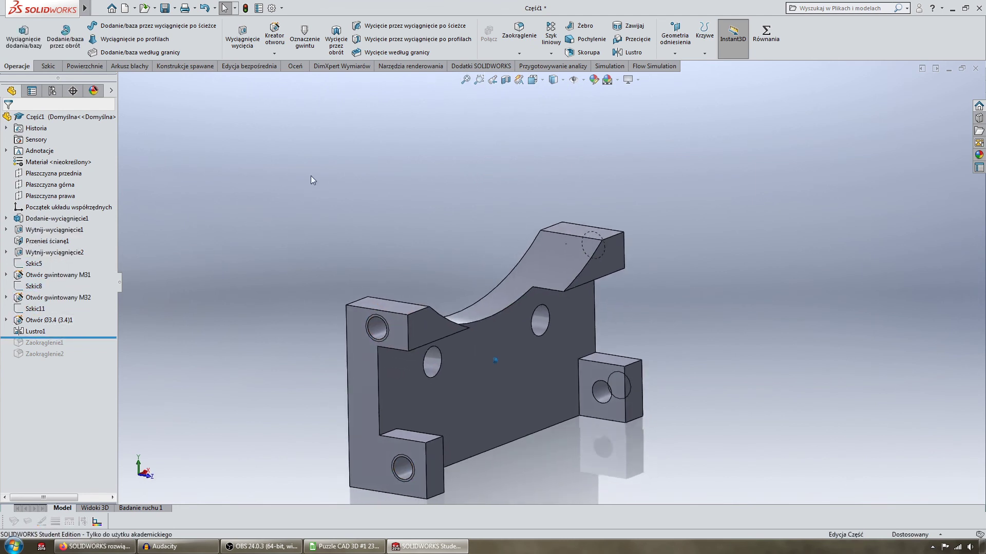
left_click(519, 53)
left_click(526, 79)
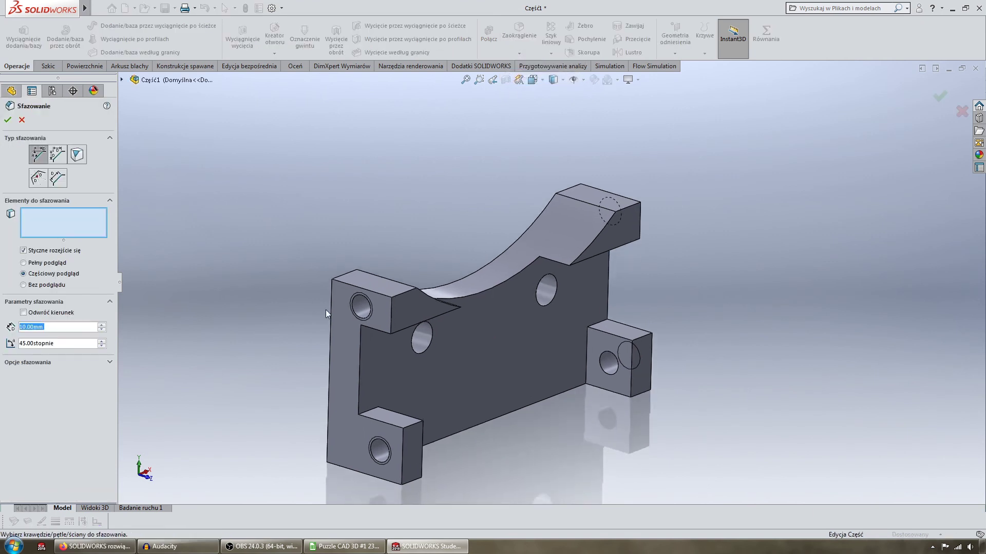
left_click(361, 316)
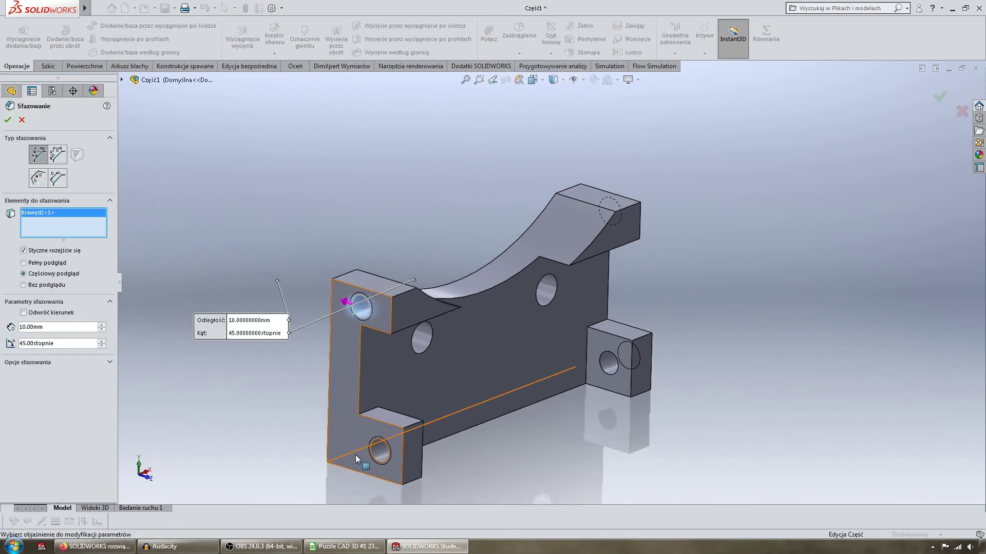
left_click(378, 451)
Add the two right-side threaded-hole edges and apply a 0.5 mm chamfer
middle_click_drag(380, 451, 439, 417)
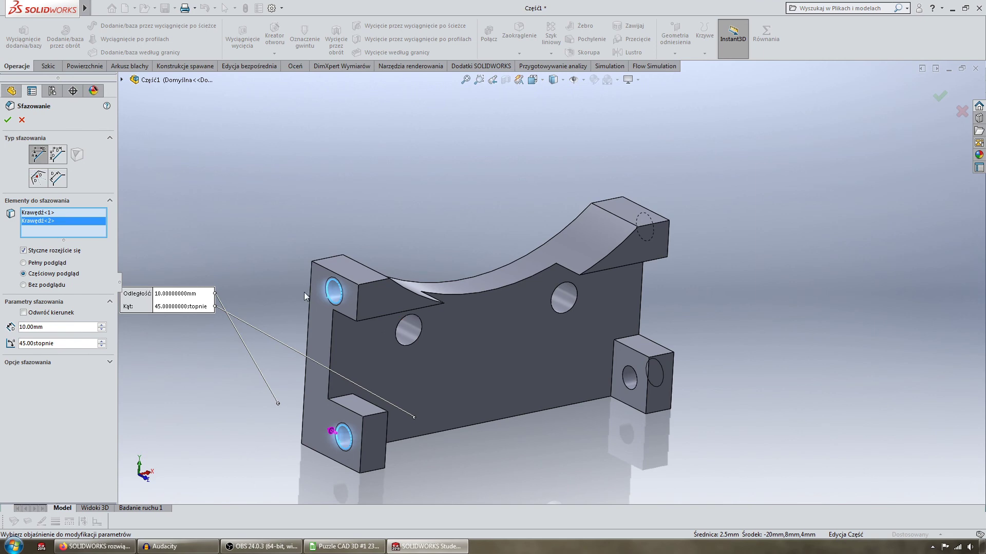
mouse_move(398, 291)
middle_mouse_down()
mouse_move(524, 306)
mouse_move(688, 386)
middle_mouse_up()
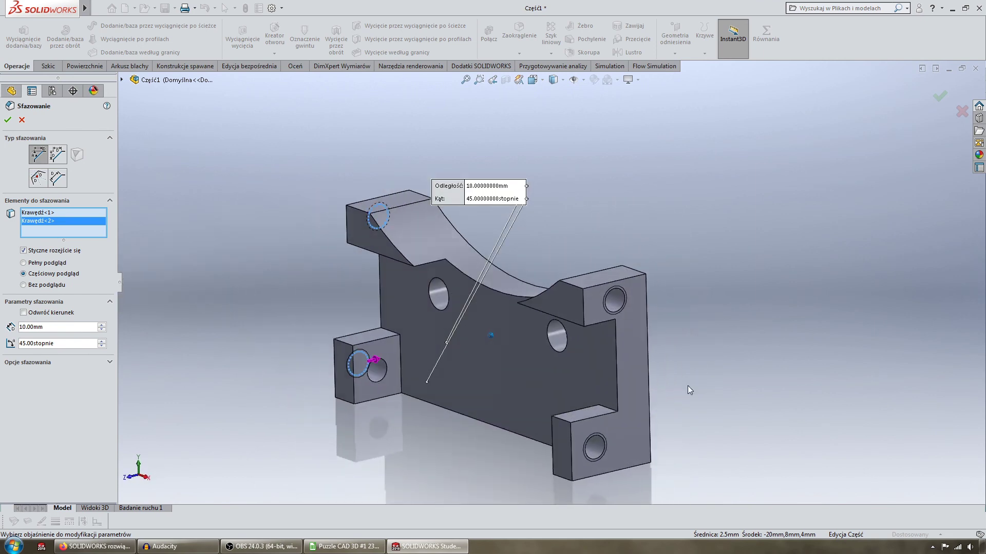
scroll(662, 405, "down", 3)
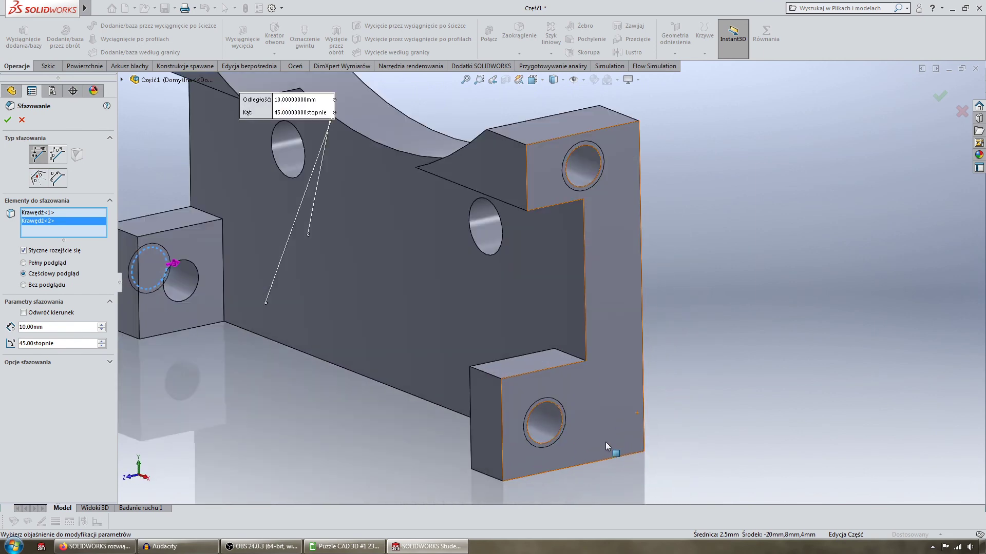
left_click(557, 407)
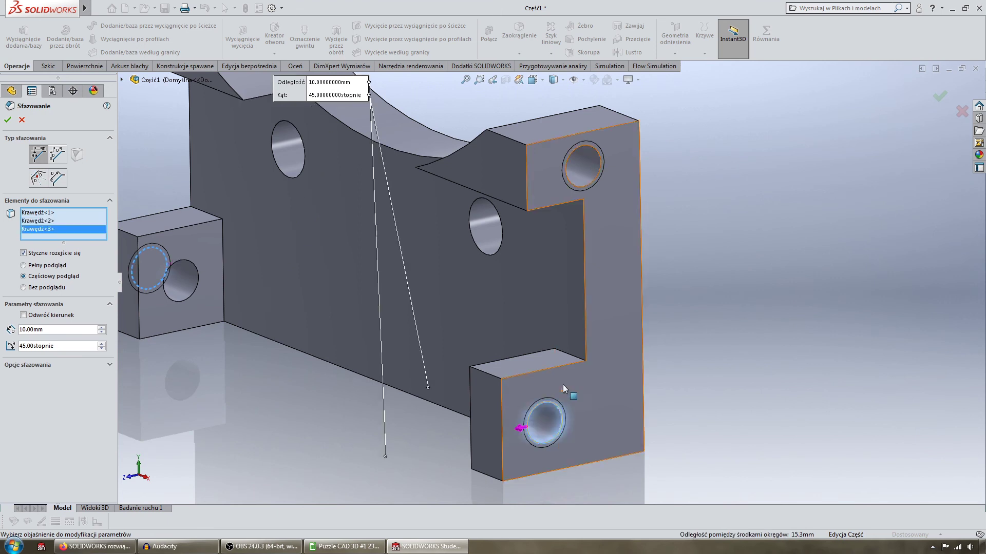
left_click(591, 159)
middle_click_drag(591, 159, 621, 193)
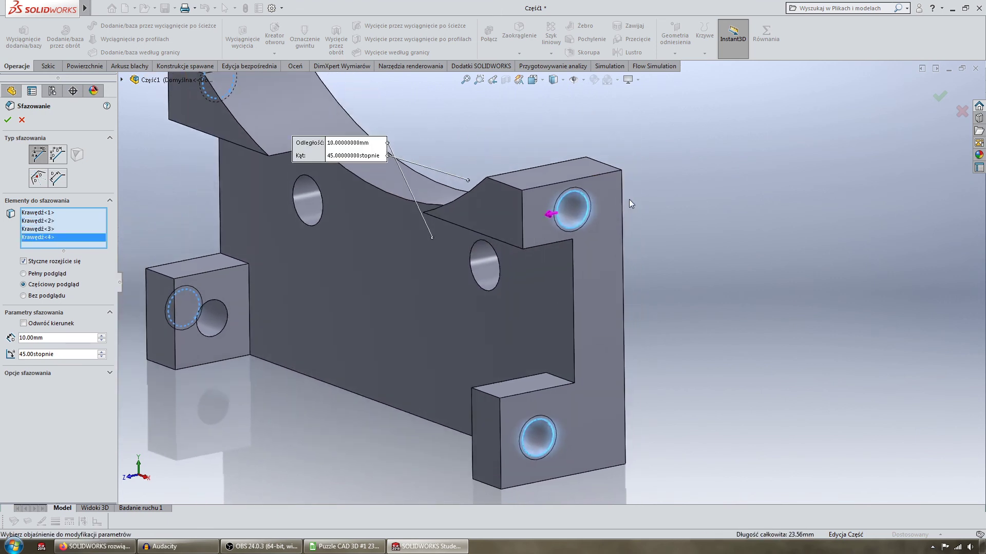
mouse_move(562, 298)
middle_mouse_down()
mouse_move(236, 319)
mouse_move(98, 300)
middle_mouse_up()
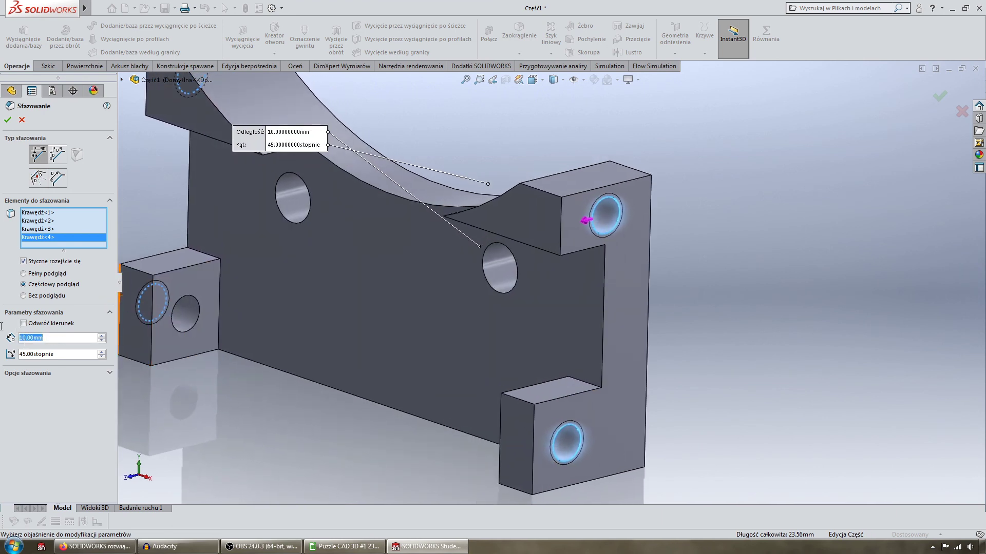
type("0.5")
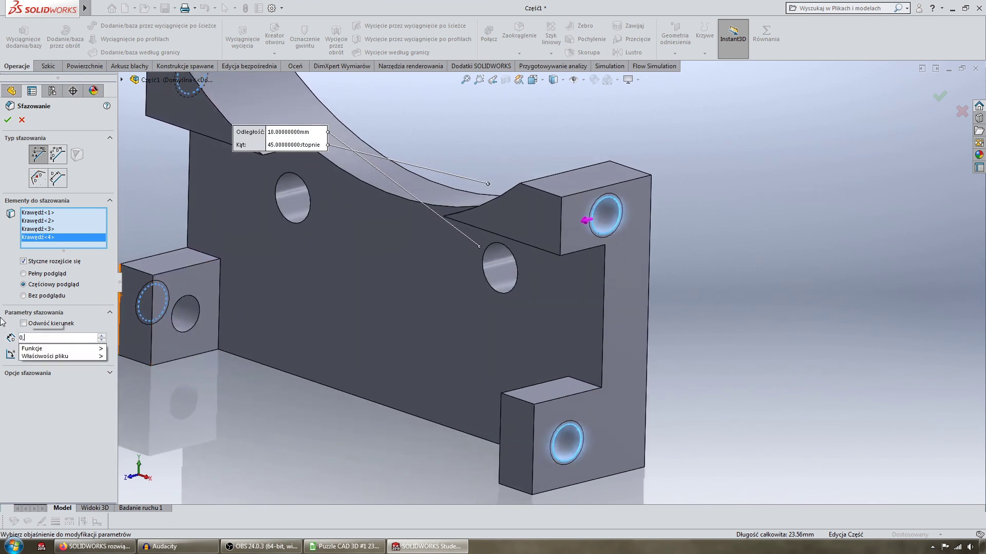
key("Return")
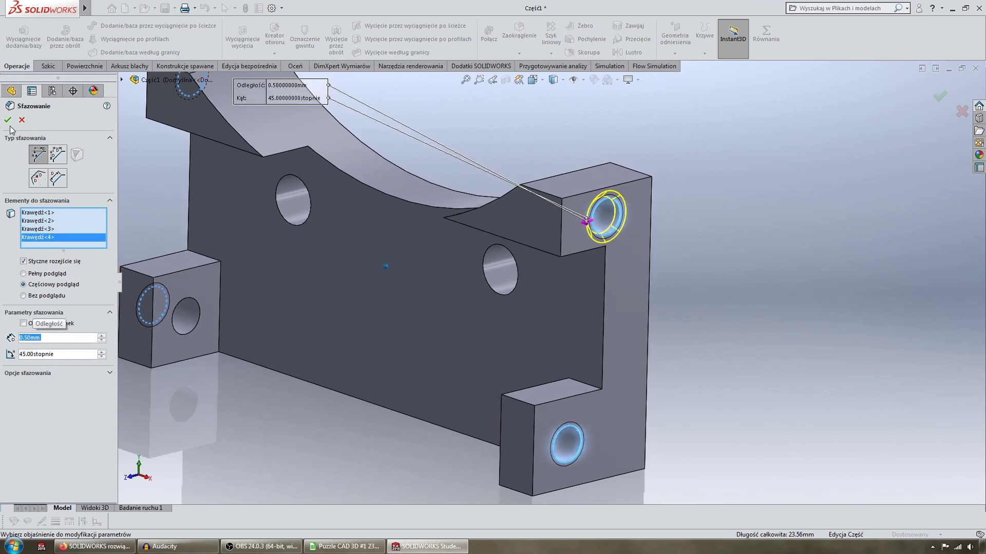
left_click(8, 119)
key("Left")
key("Left")
key("Left")
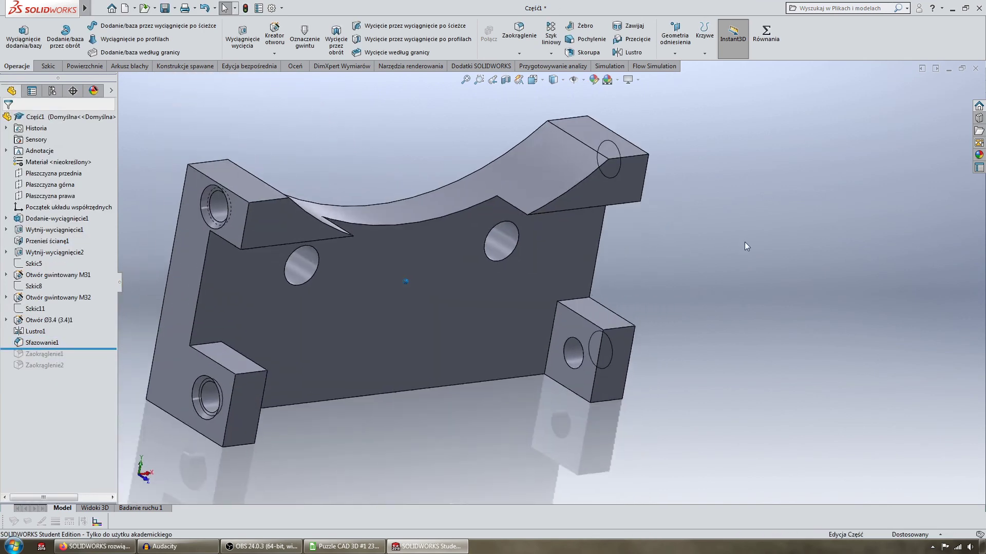
key("Left")
key("Left")
key("Left")
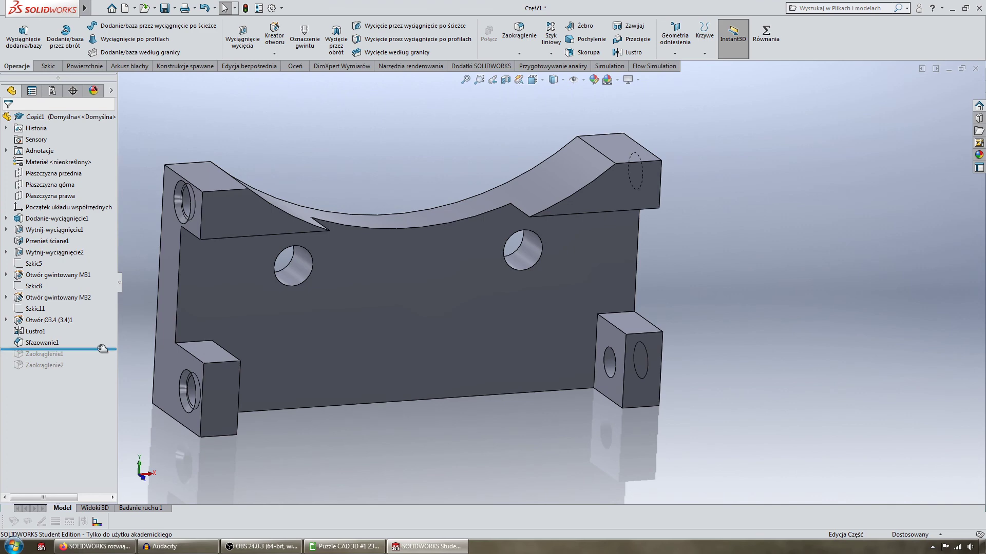
Roll the feature history forward below Zaokrąglenie2 to restore both fillets
left_click_drag(102, 349, 103, 370)
key("Up")
key("Up")
key("Up")
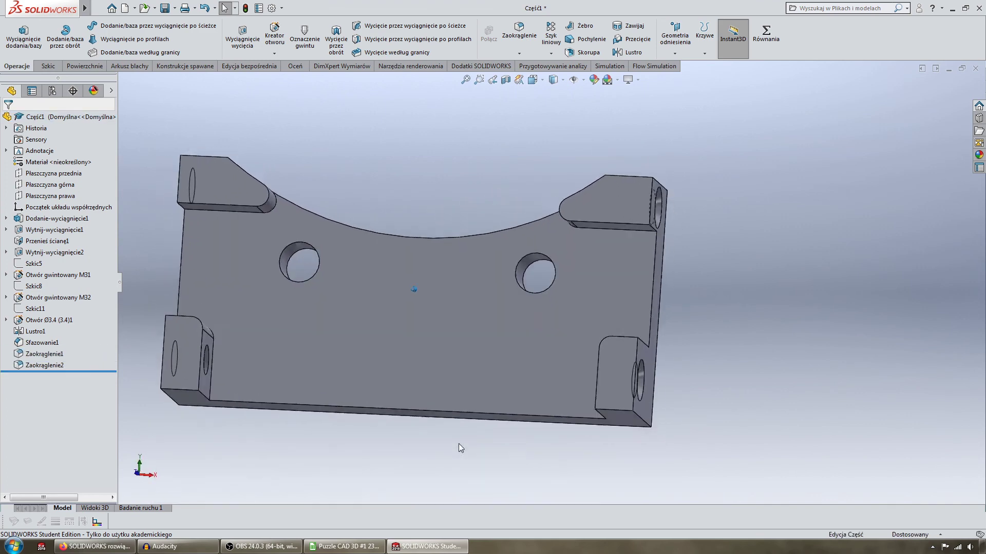
key("Left")
key("Left")
key("Left")
key("Left")
key("Left")
key("Left")
key("Left")
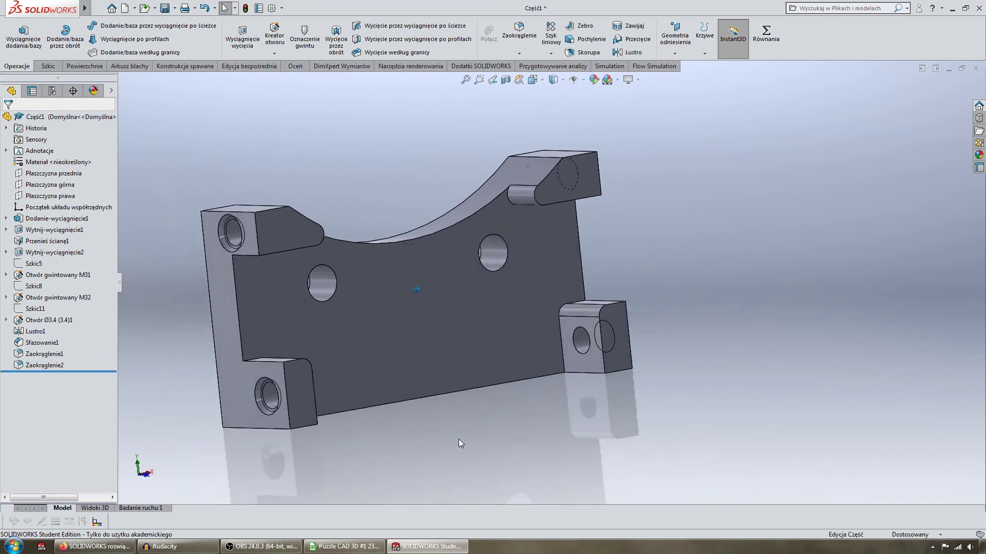
key("ctrl+7")
Chamfer the three curved top edges of the arc cut by 0.5 mm
left_click(518, 53)
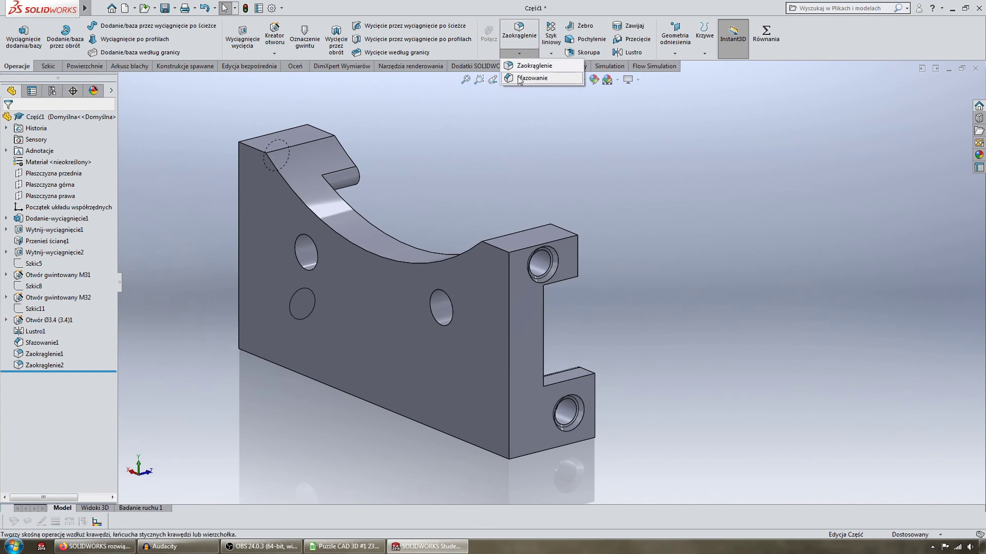
left_click(519, 78)
mouse_move(308, 134)
middle_mouse_down()
mouse_move(251, 177)
mouse_move(502, 226)
middle_mouse_up()
left_click(246, 168)
left_click(263, 183)
left_click(577, 271)
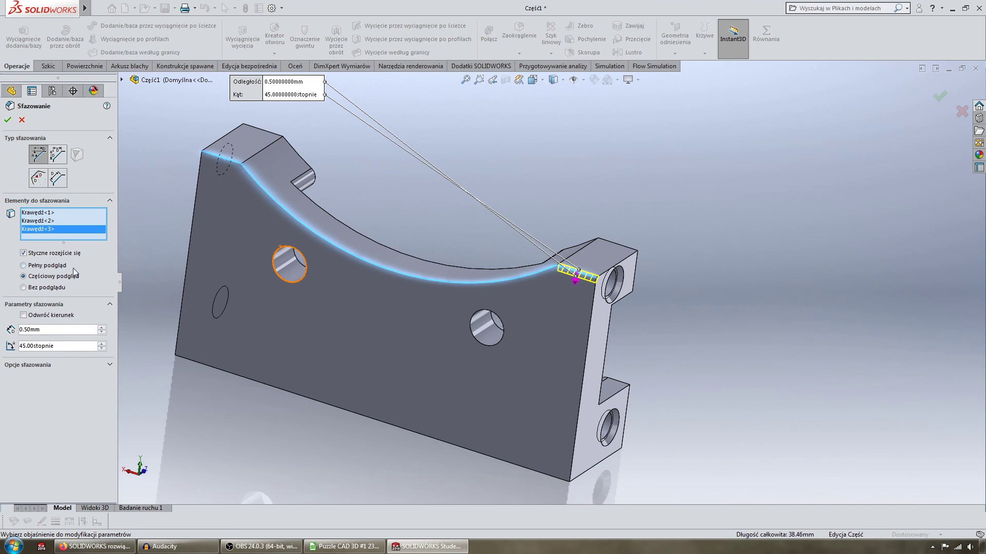
left_click(7, 120)
key("Left")
key("Left")
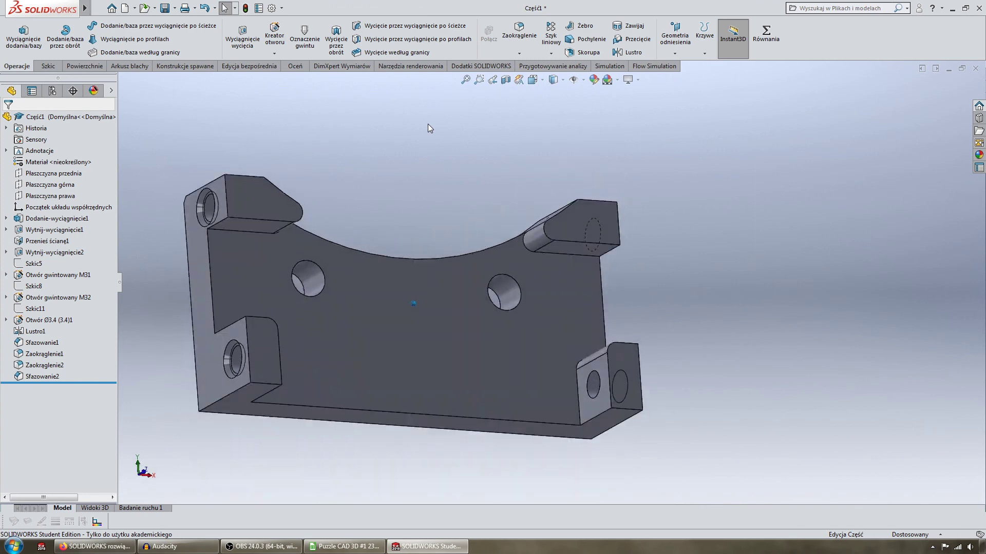
key("Left")
key("Left")
key("ctrl+7")
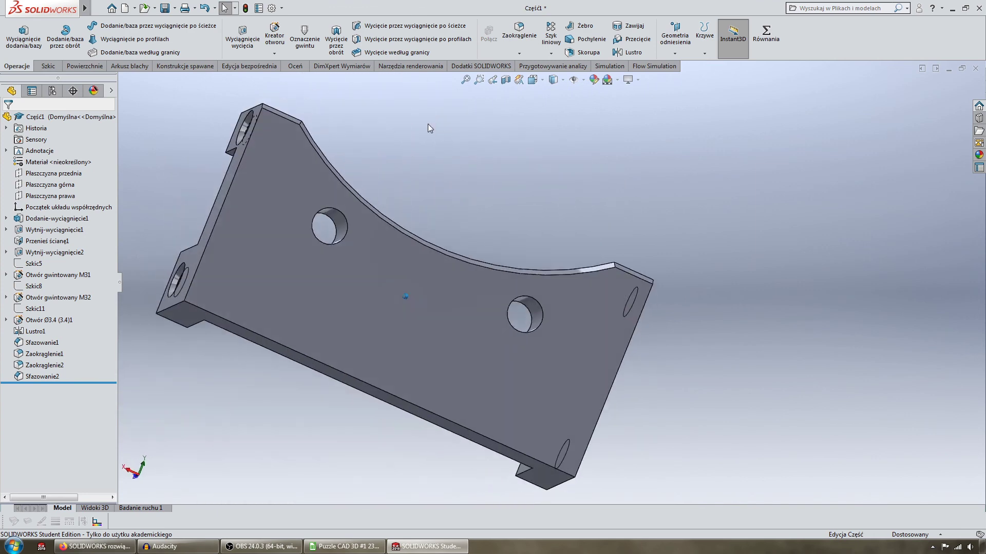